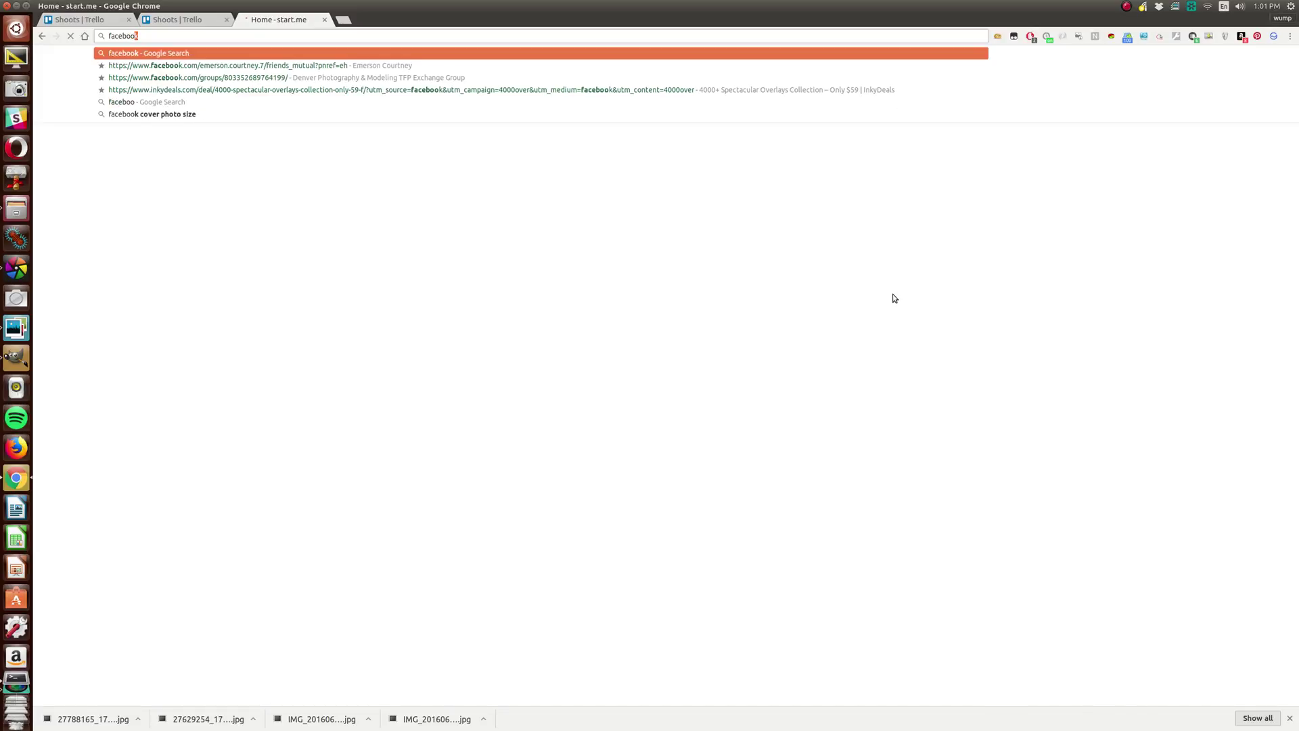
# - Go to Facebook and search for "darktable (unofficial)"
pyautogui.press('Return')
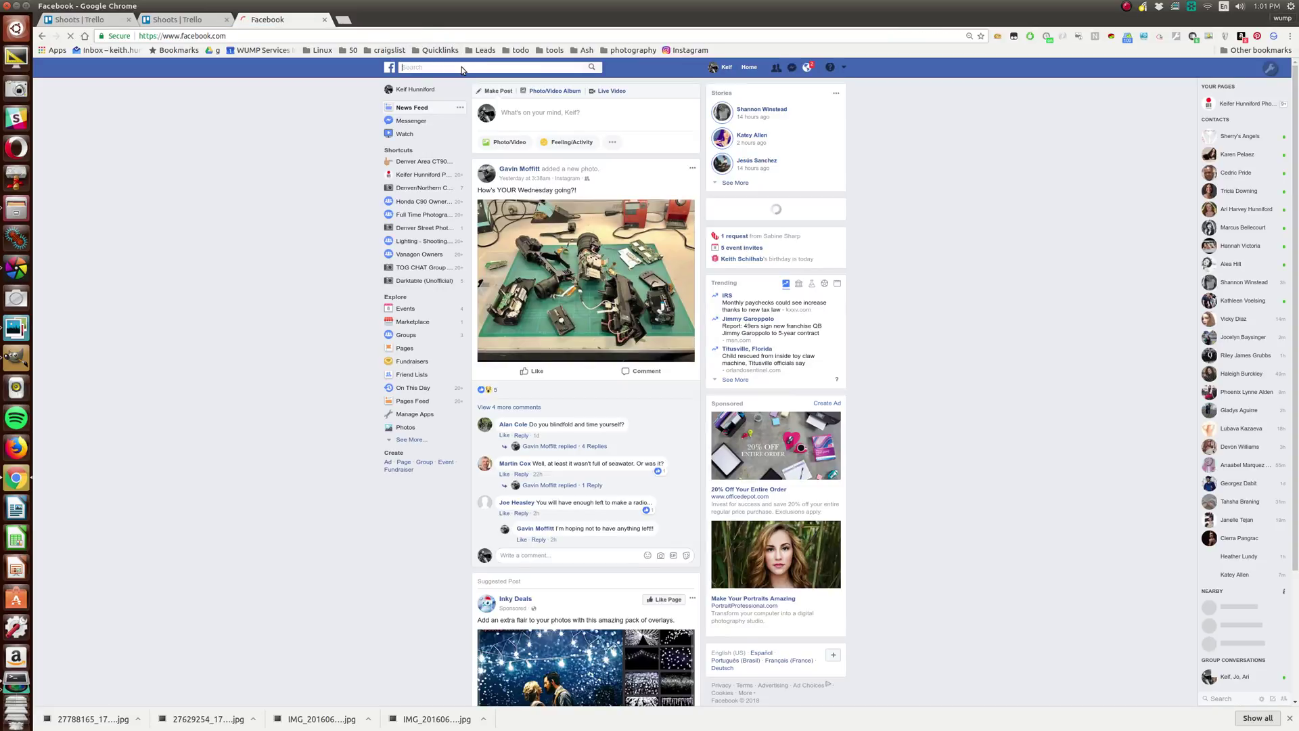
pyautogui.click(462, 69)
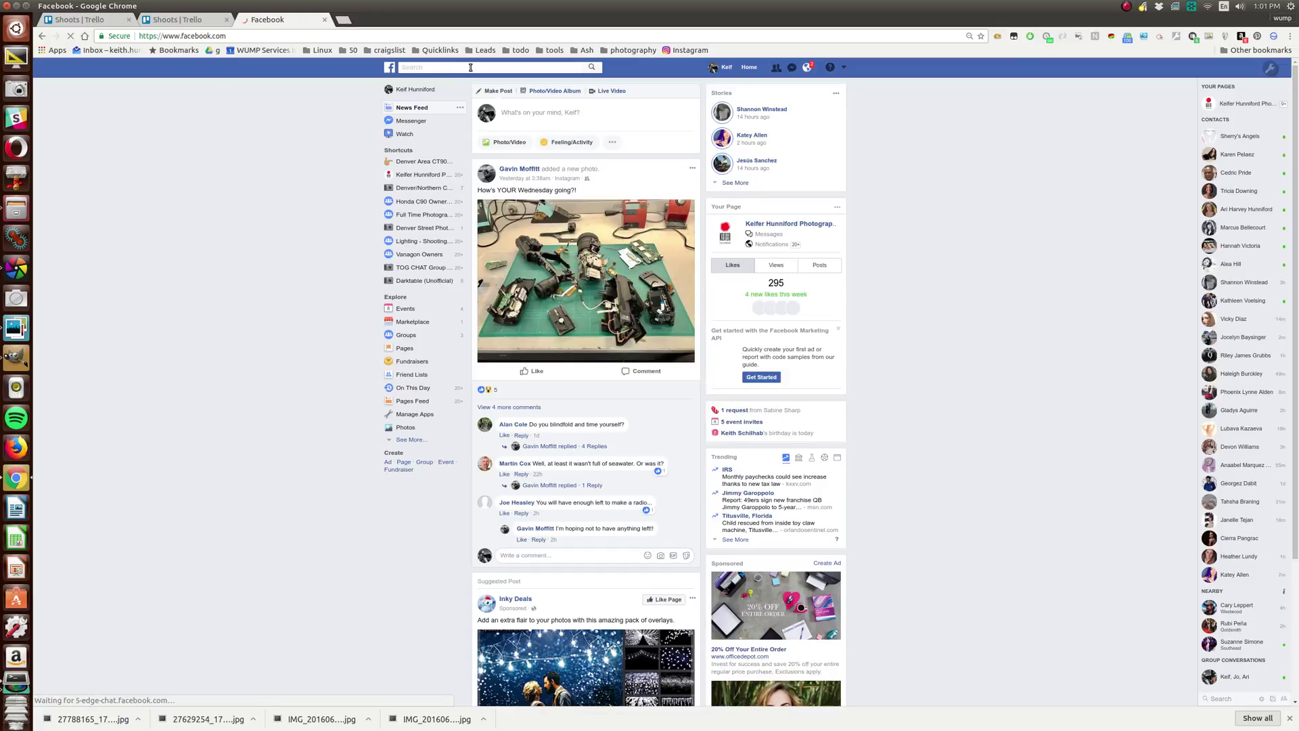
pyautogui.write('drrktab')
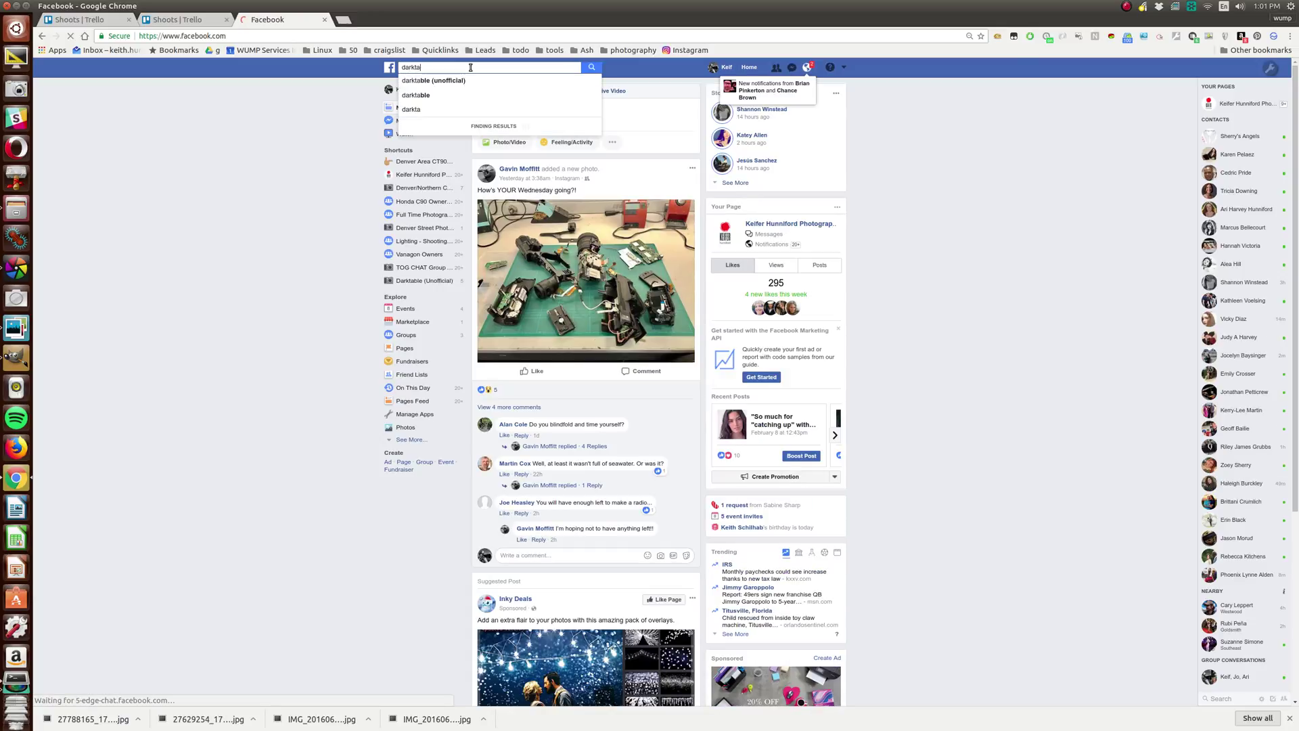
pyautogui.click(454, 81)
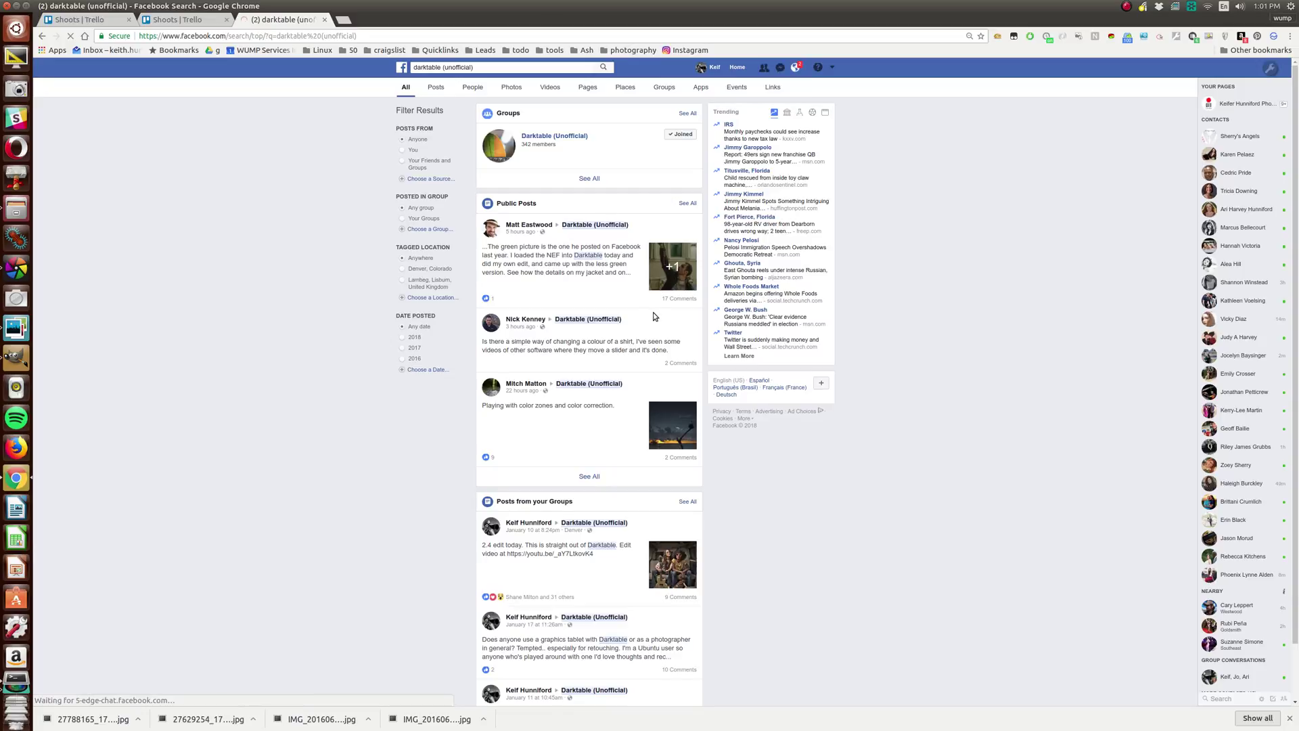
# - Open the Darktable (Unofficial) group from the search results and look through its recent discussion posts
pyautogui.scroll(-1, 522, 693)
pyautogui.scroll(-1, 521, 693)
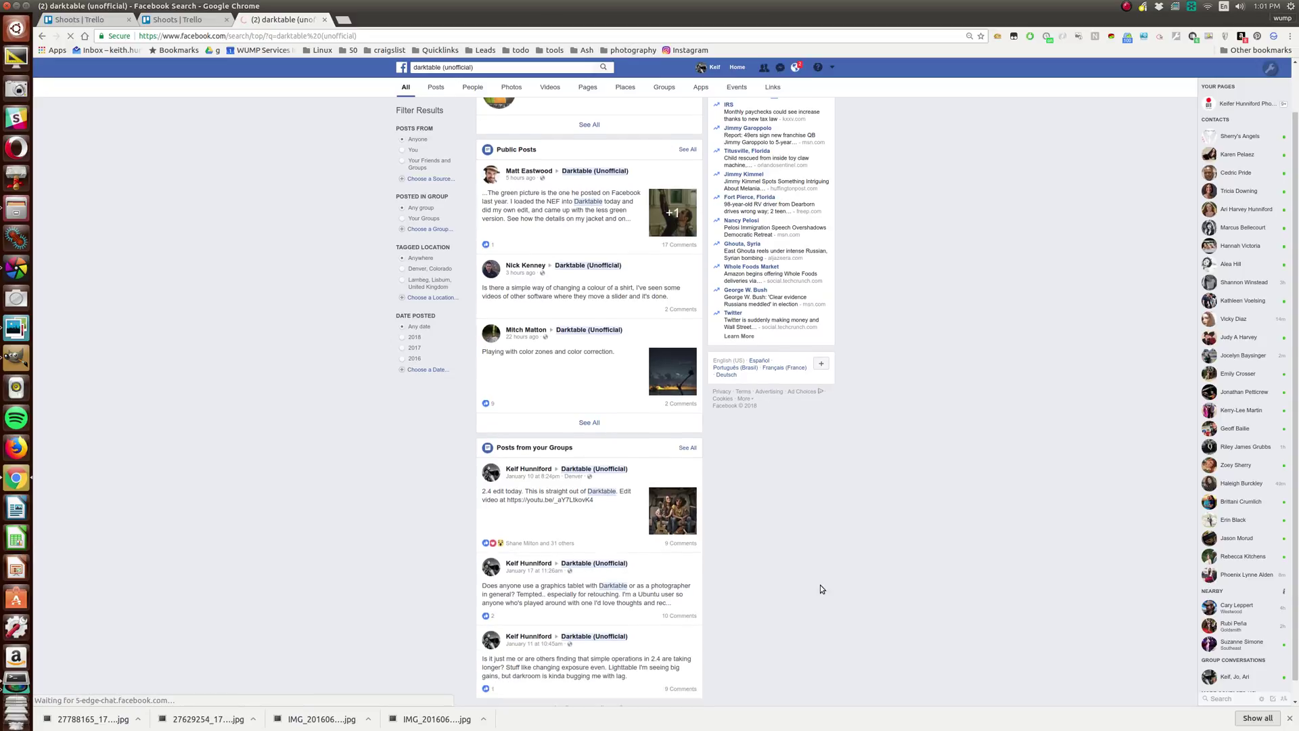
pyautogui.scroll(-1, 607, 624)
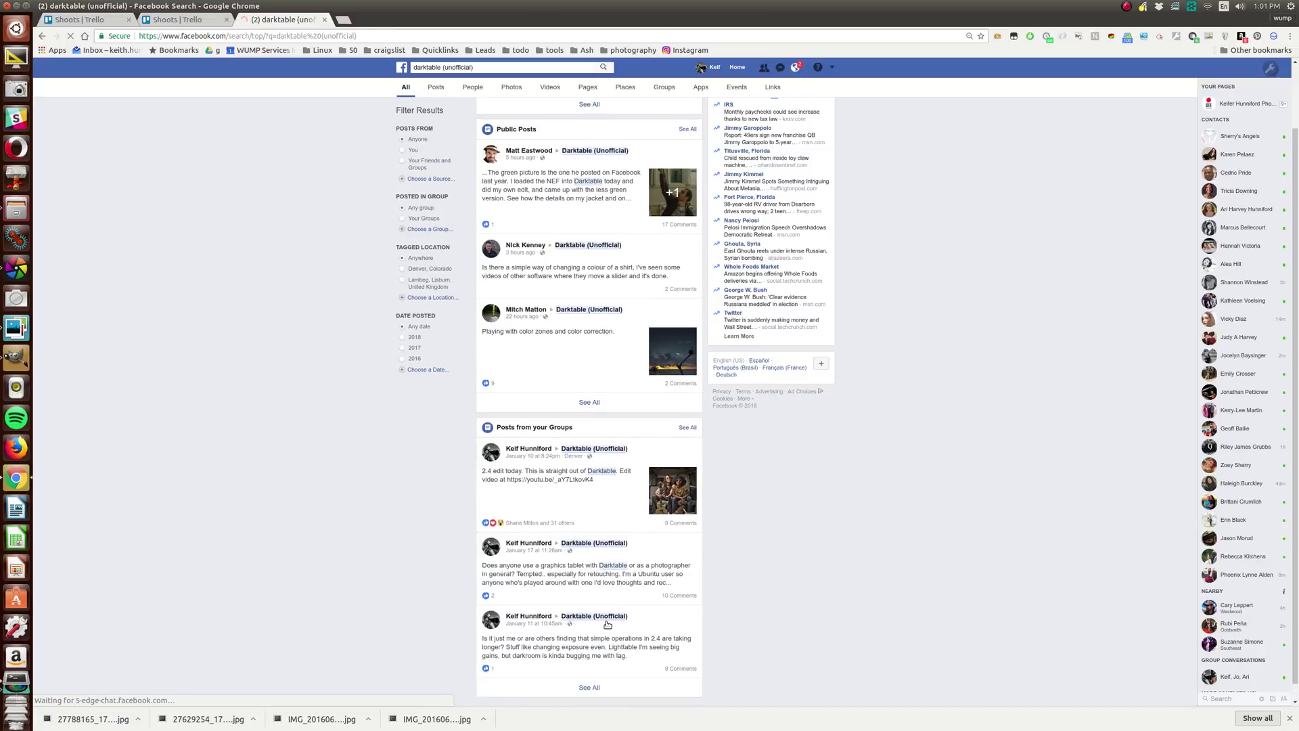
pyautogui.moveTo(505, 615); pyautogui.dragTo(604, 622)
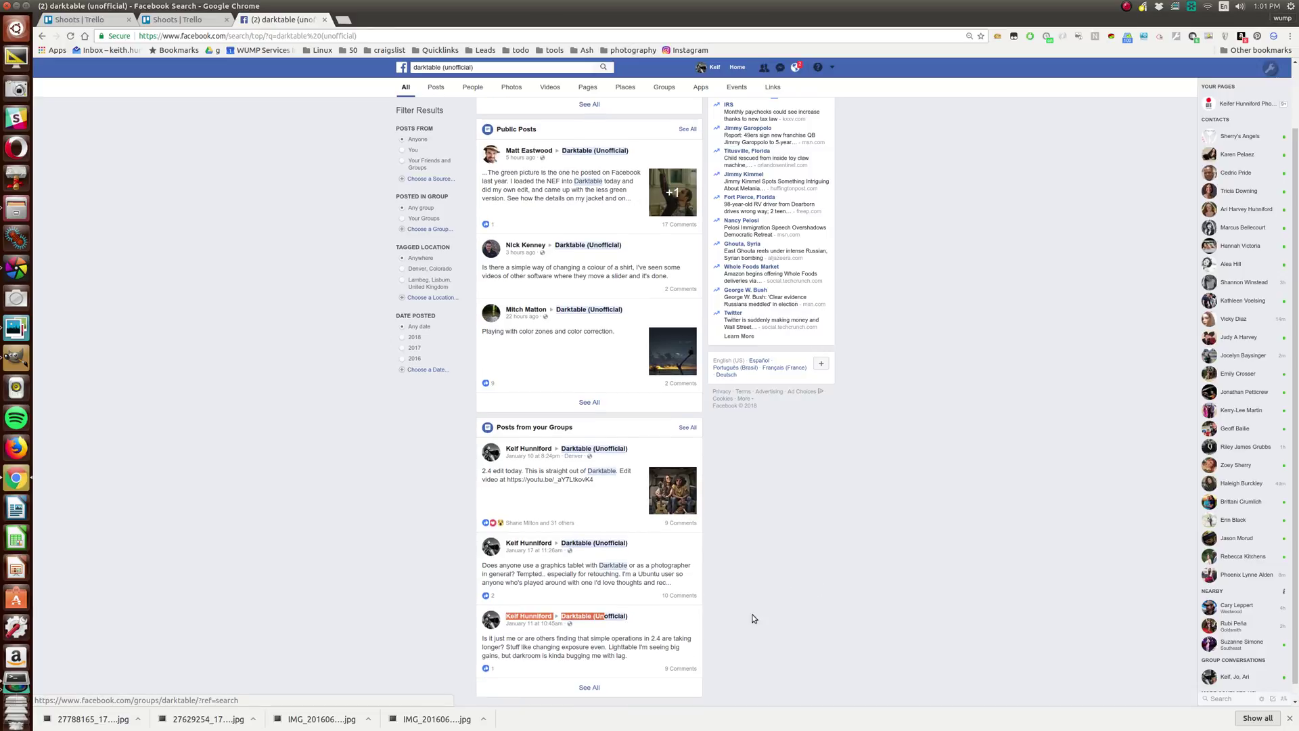
pyautogui.click(616, 622)
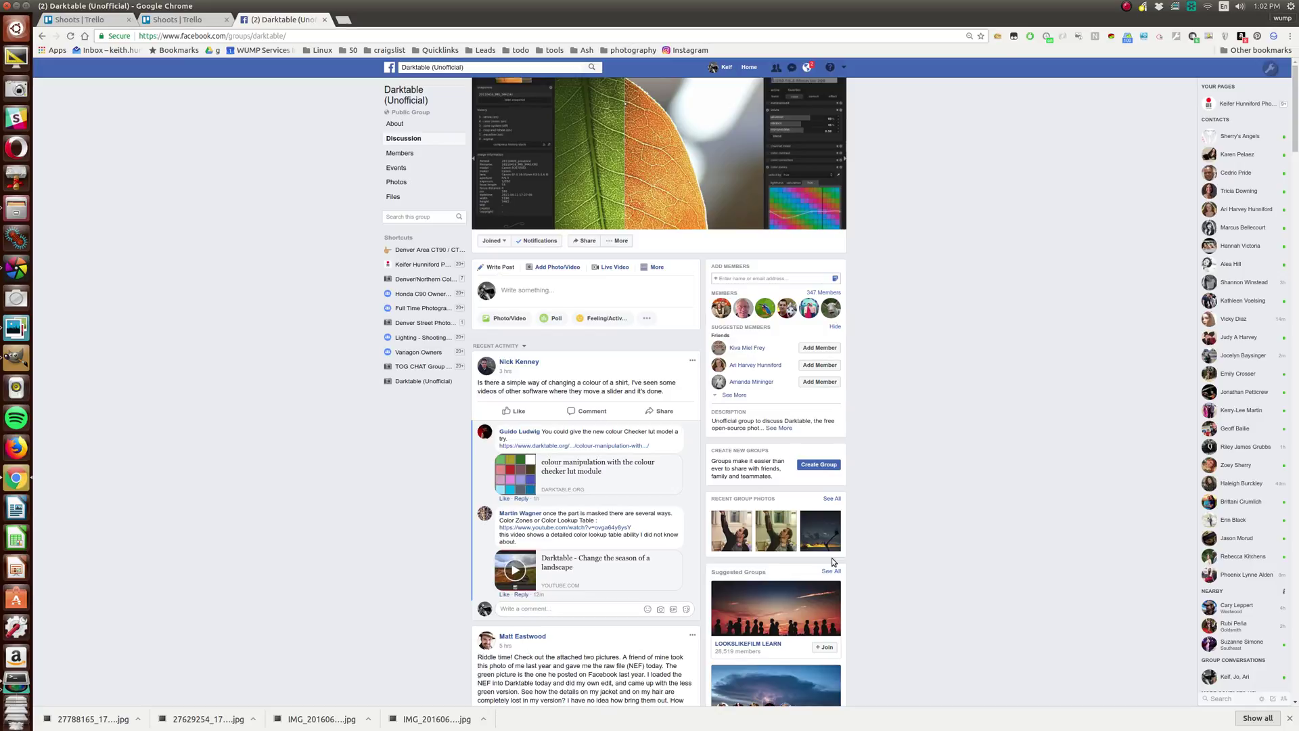
pyautogui.scroll(-2, 883, 446)
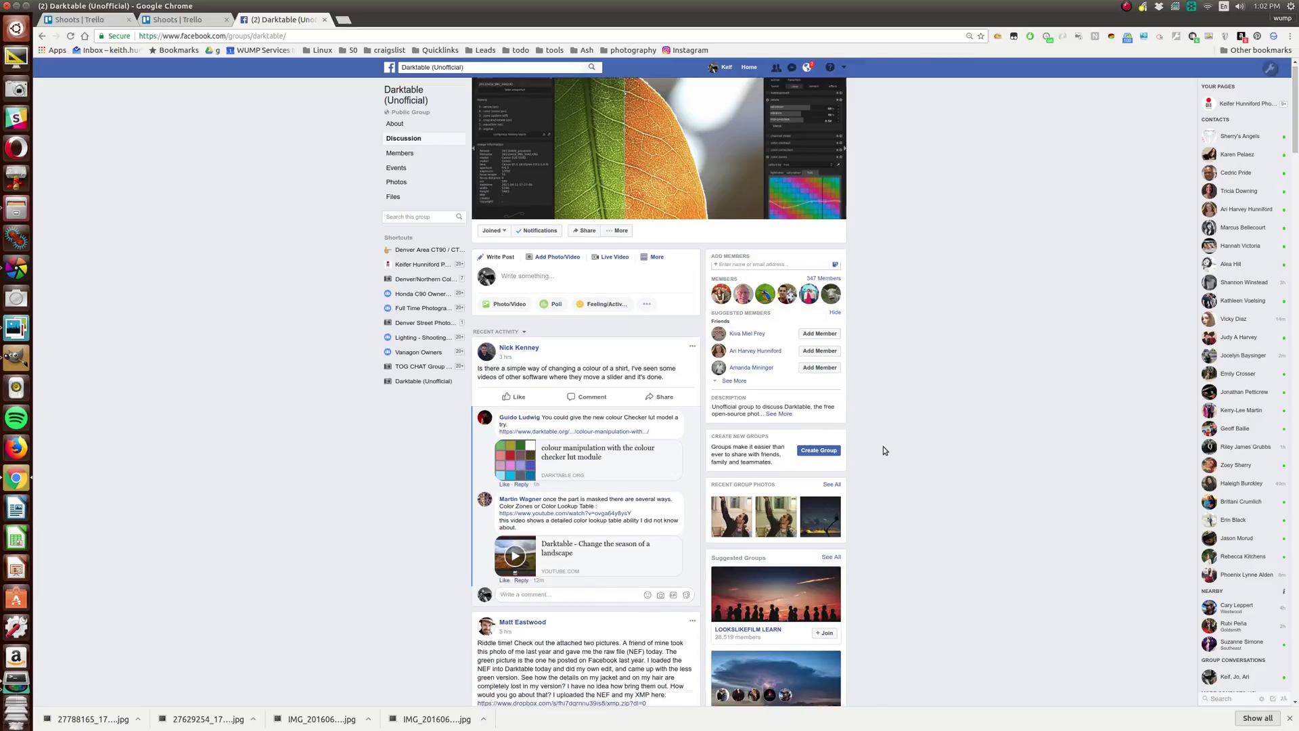
pyautogui.scroll(-3, 884, 450)
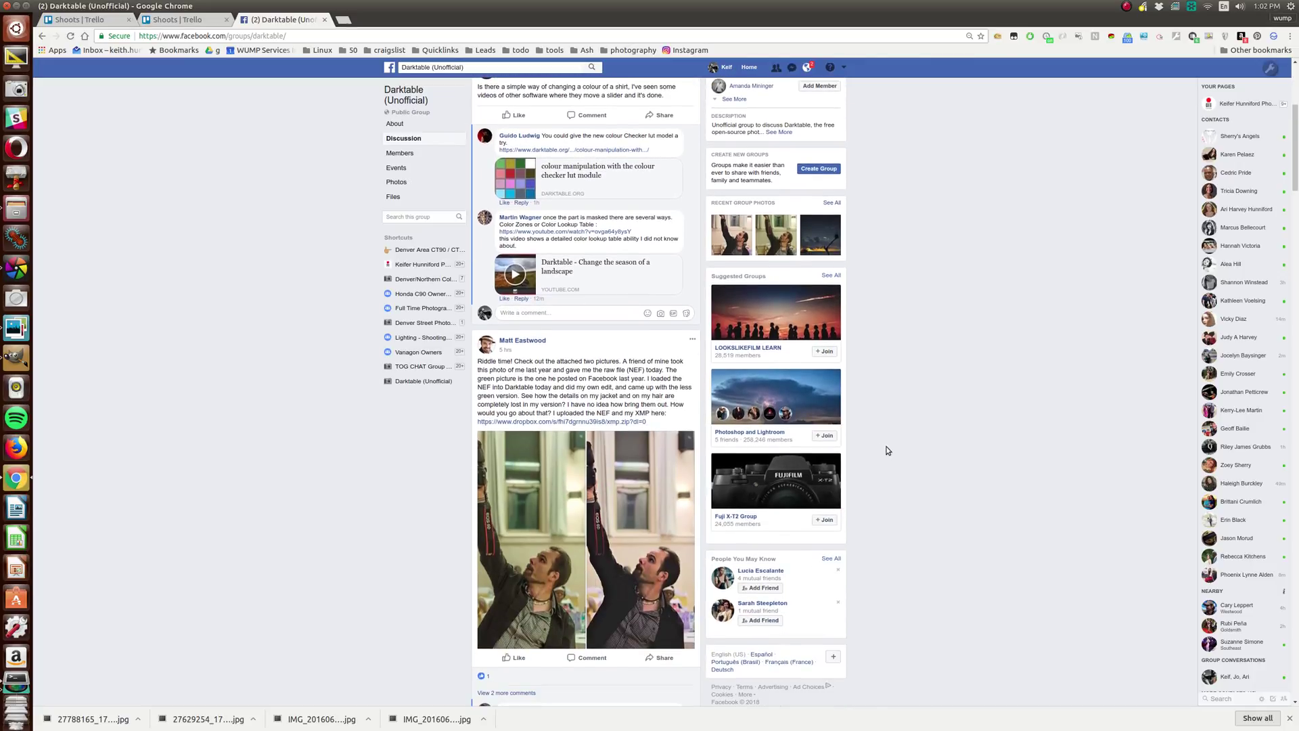
pyautogui.scroll(5, 684, 448)
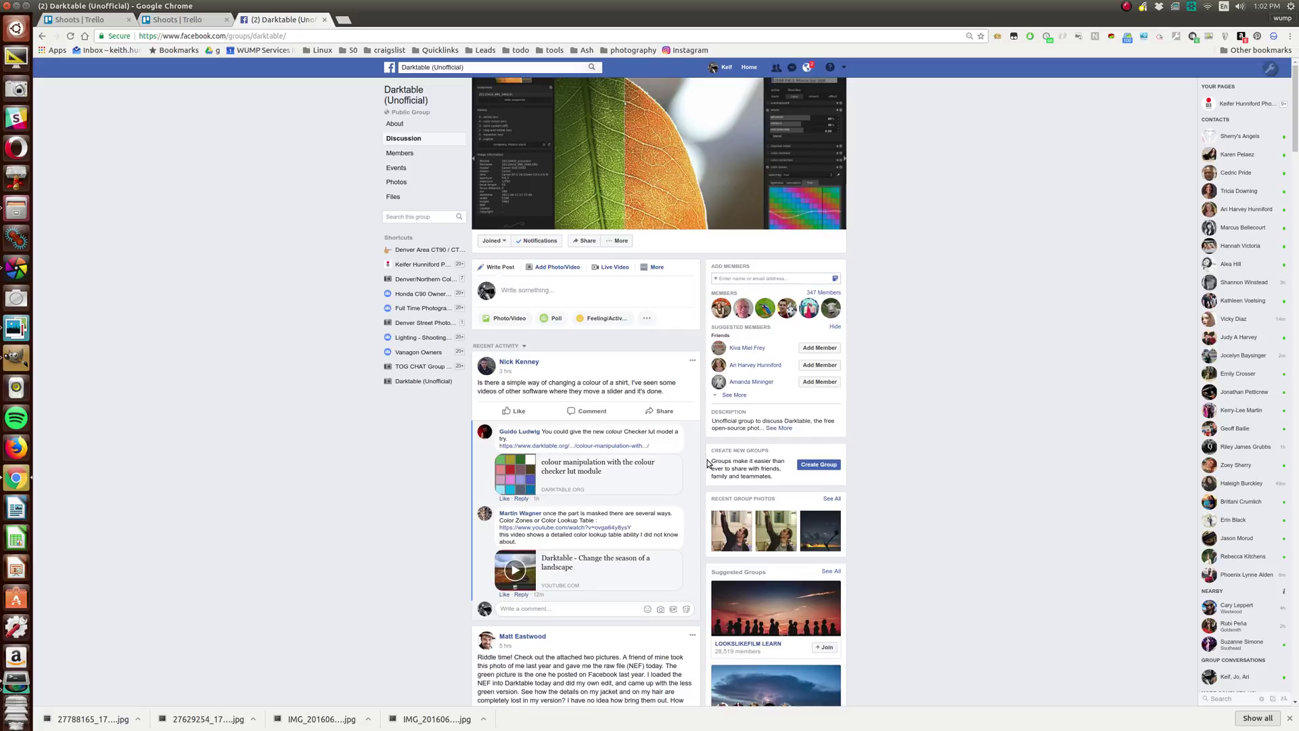
pyautogui.scroll(-4, 708, 462)
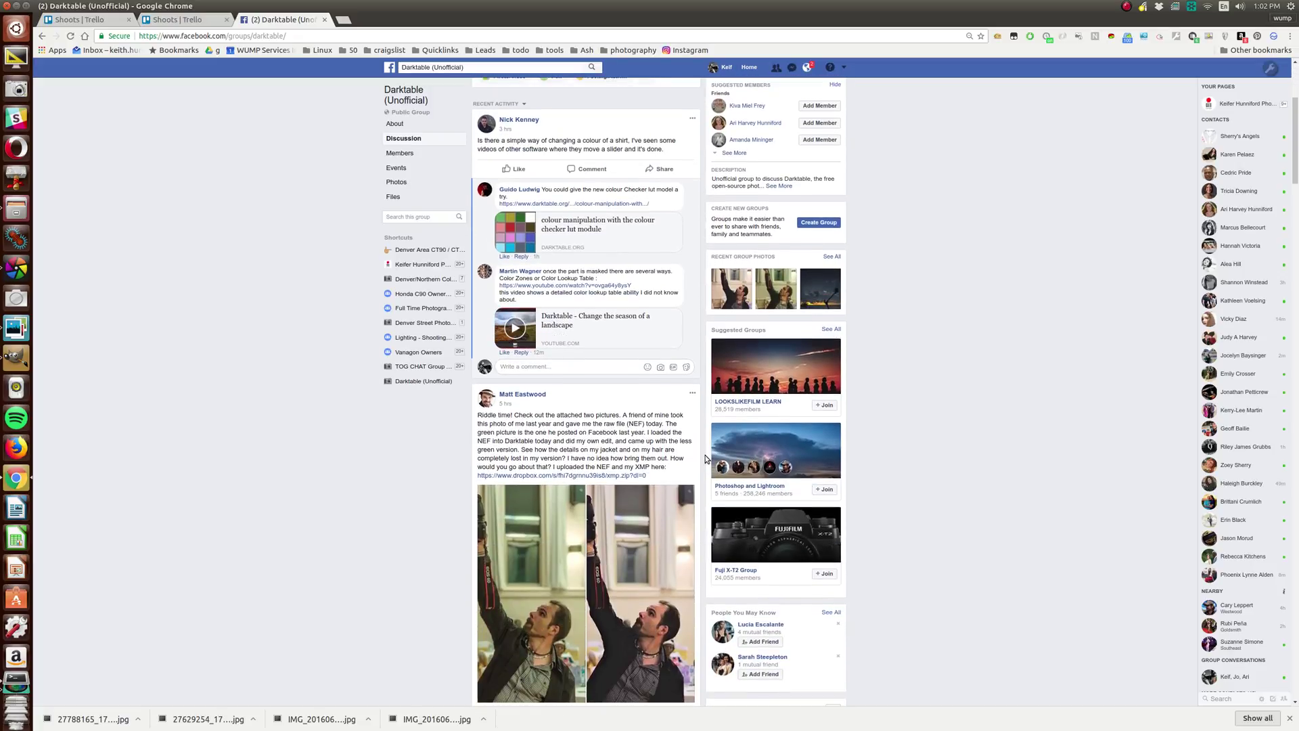
# - Switch to darktable and open the first portrait in the collection, 0002.NEF, in the darkroom
pyautogui.hotkey('alt', 'Tab')
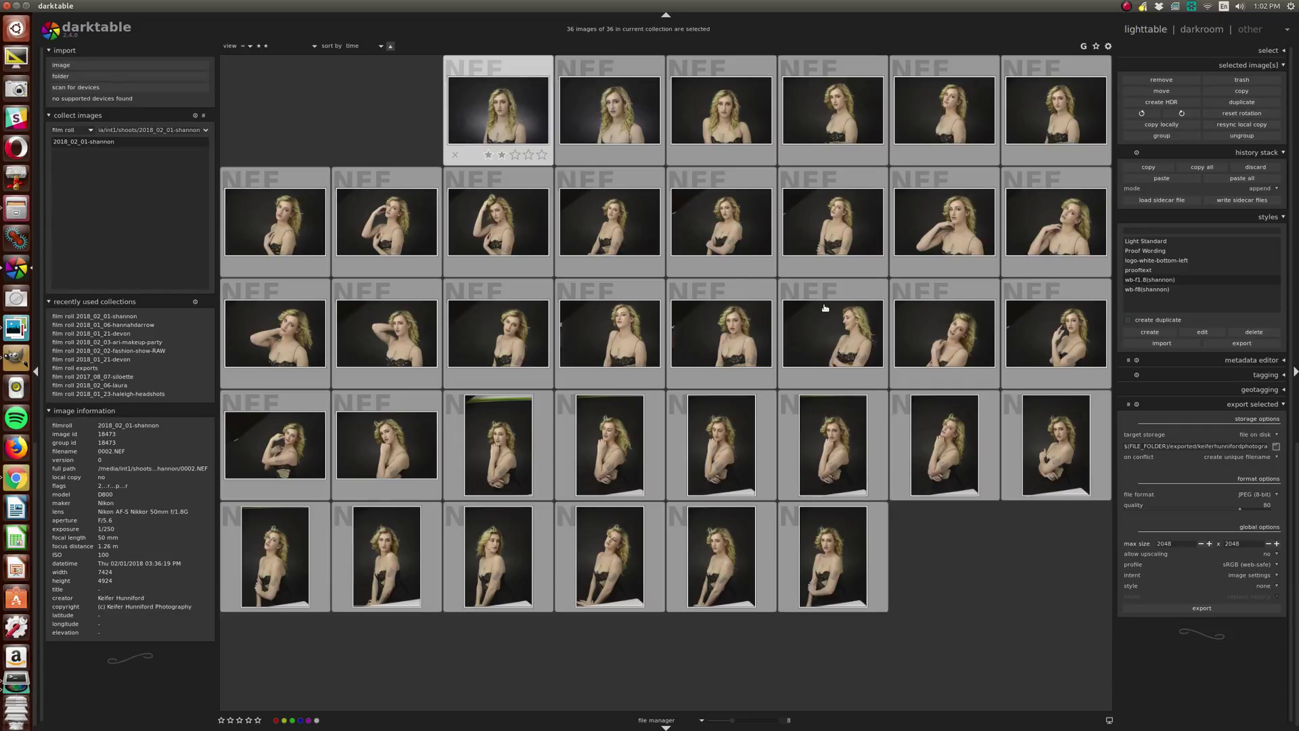
pyautogui.press('d')
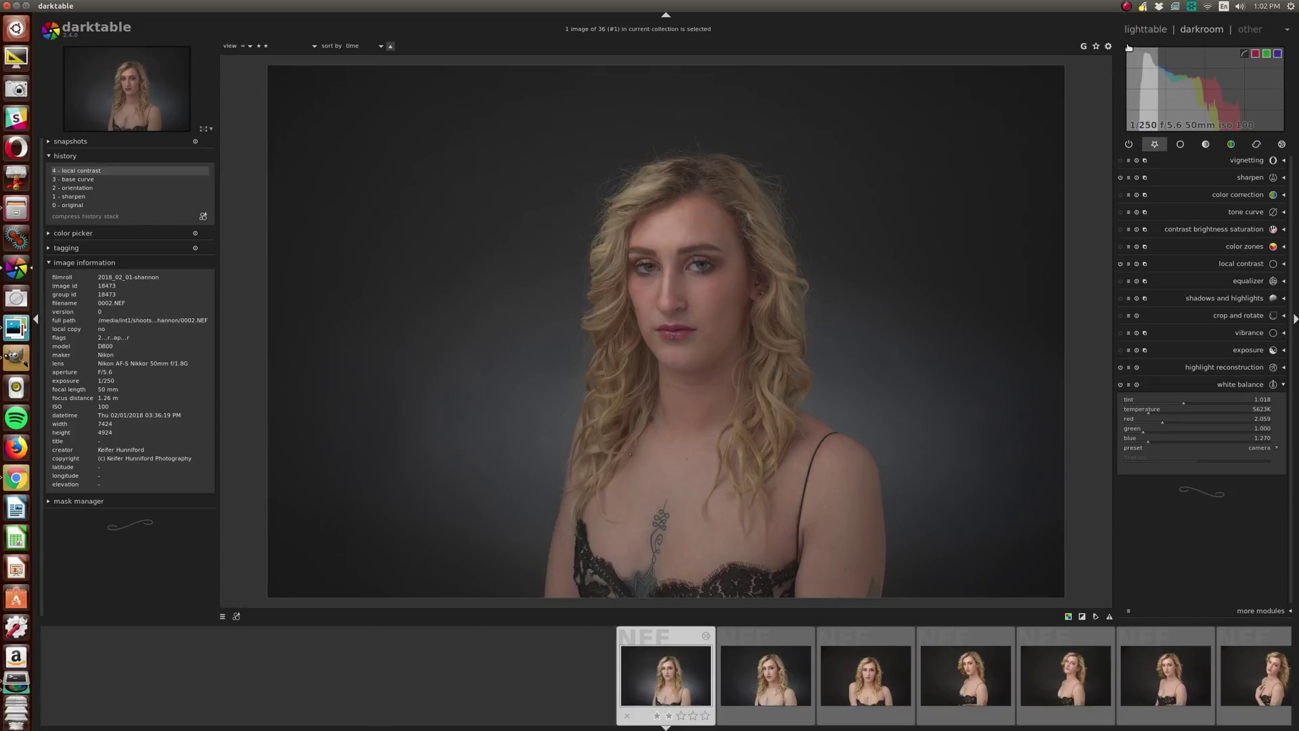
pyautogui.click(1142, 31)
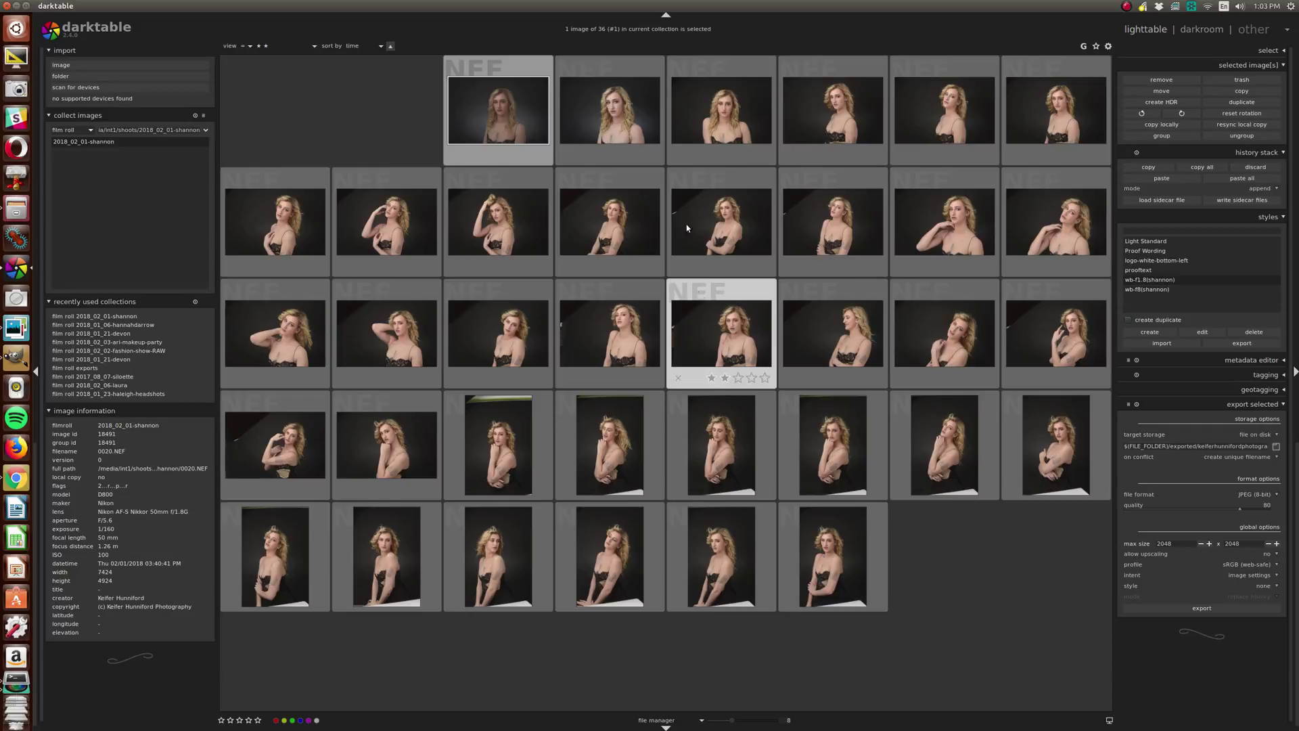
pyautogui.click(532, 109)
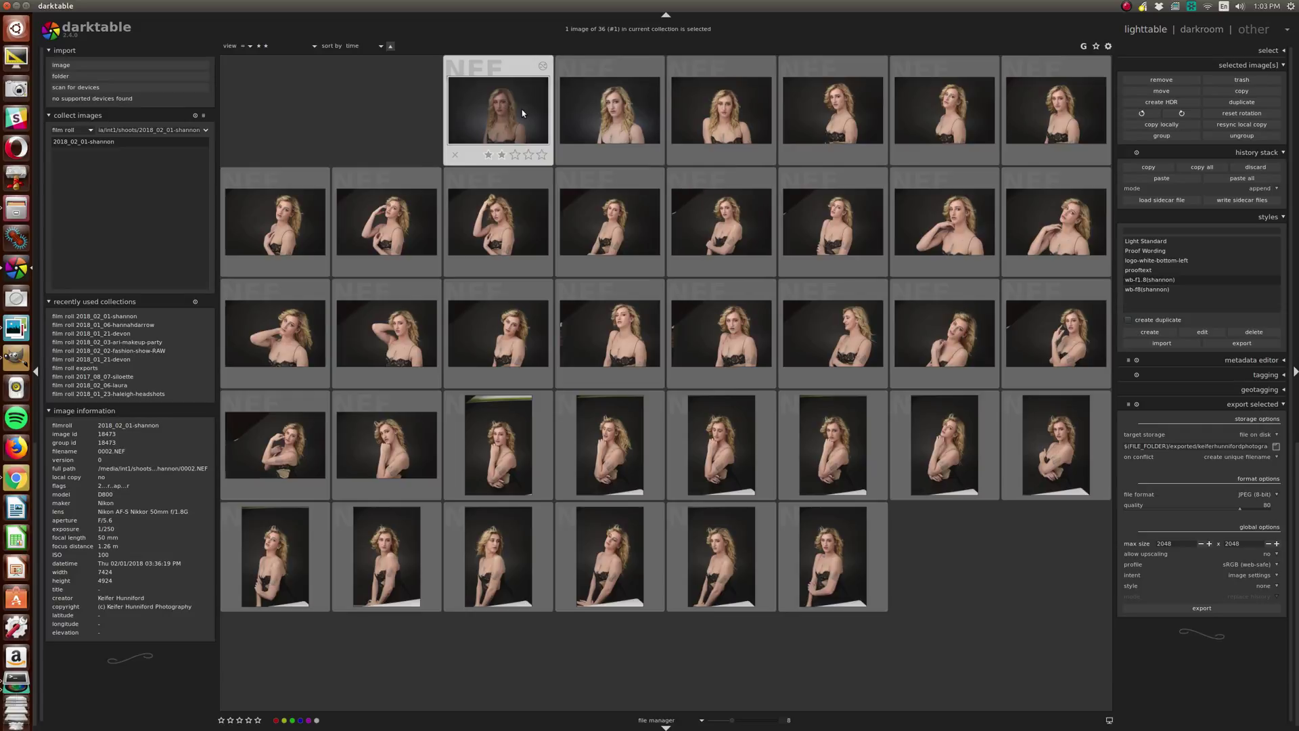
pyautogui.press('d')
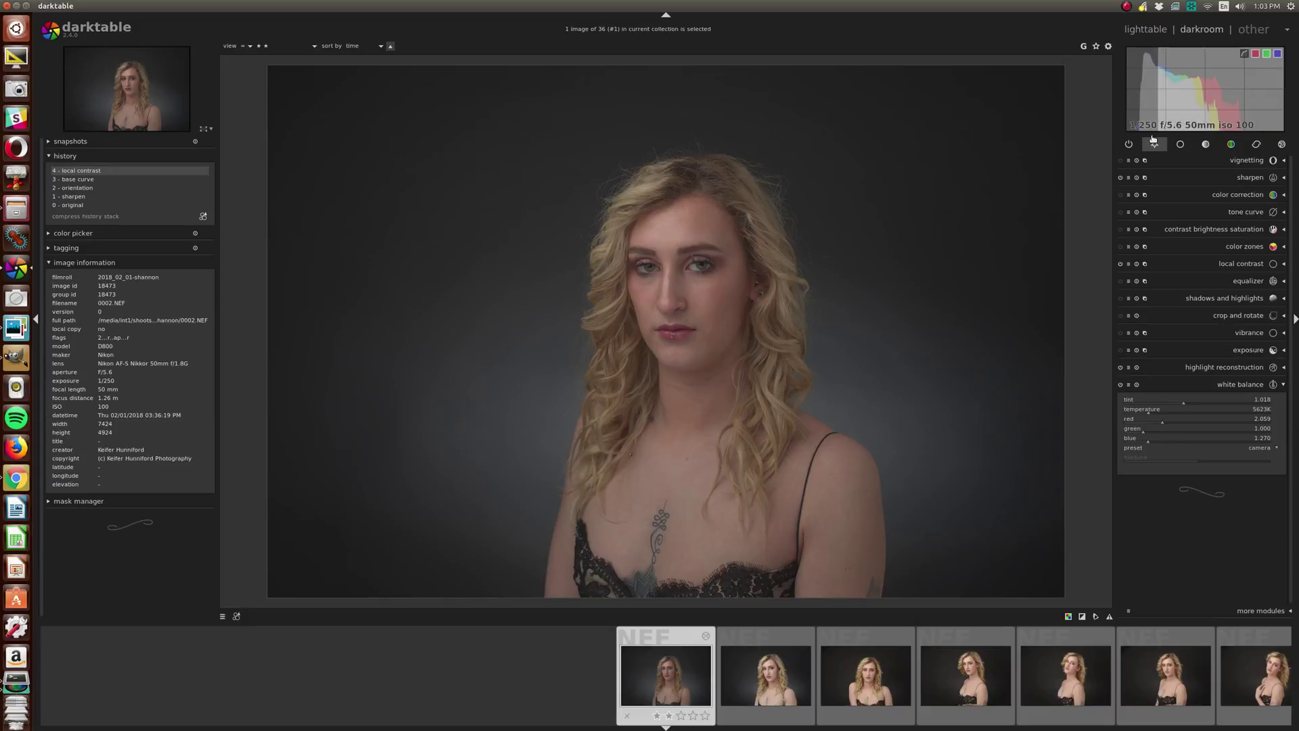
# - Try the Nikon D800 base curve preset on the portrait and return the base curve to flat / none
pyautogui.click(1129, 145)
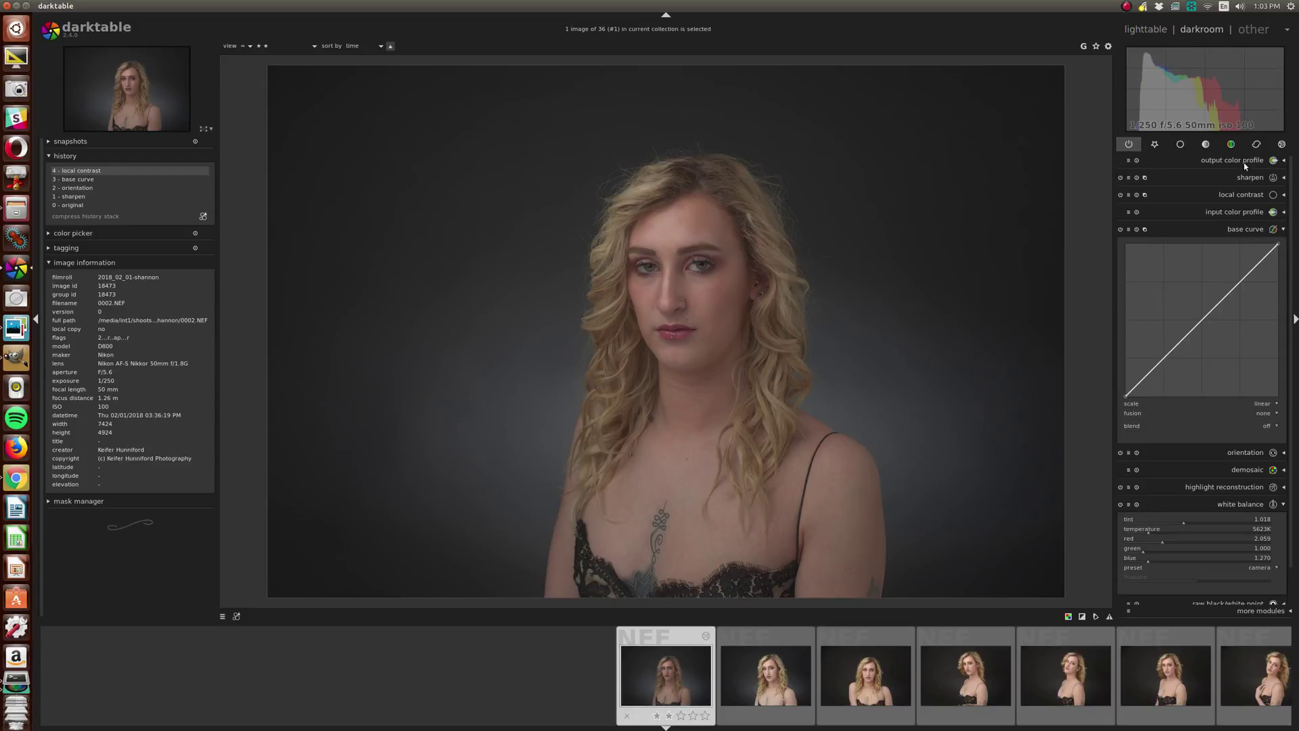
pyautogui.click(1128, 230)
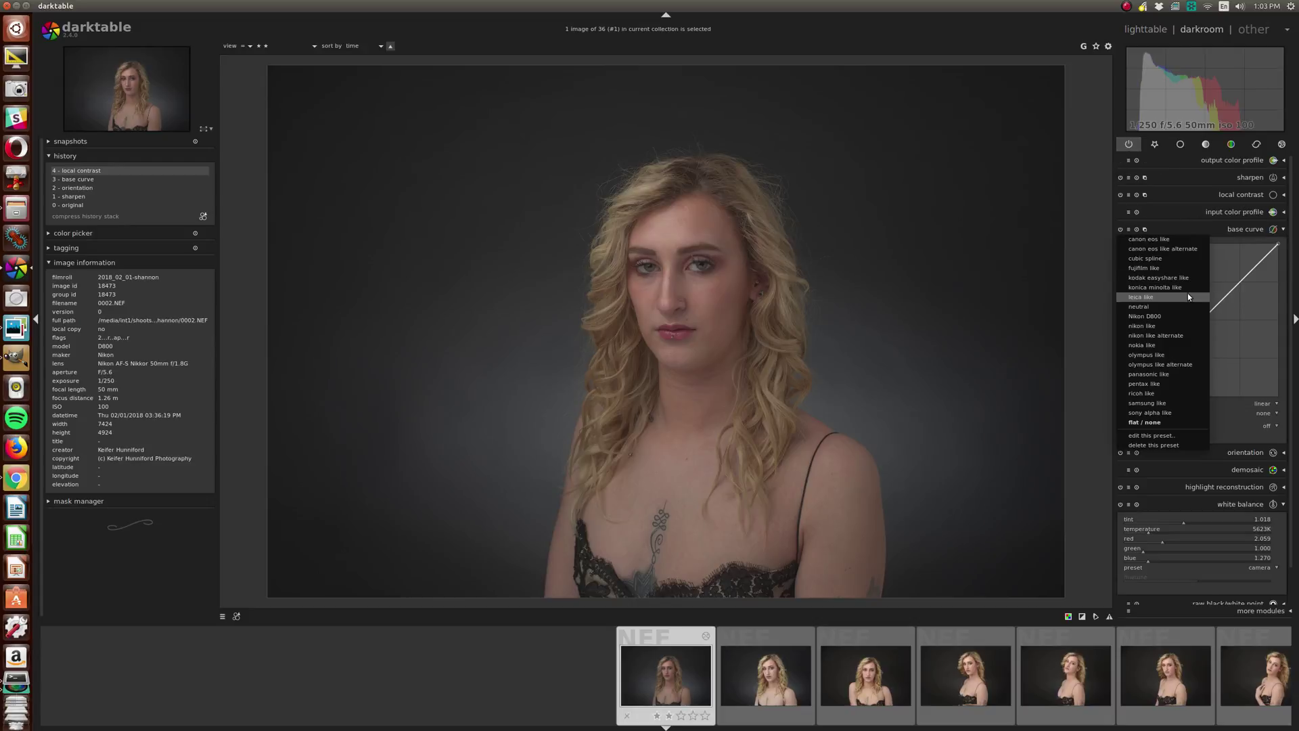
pyautogui.click(1187, 316)
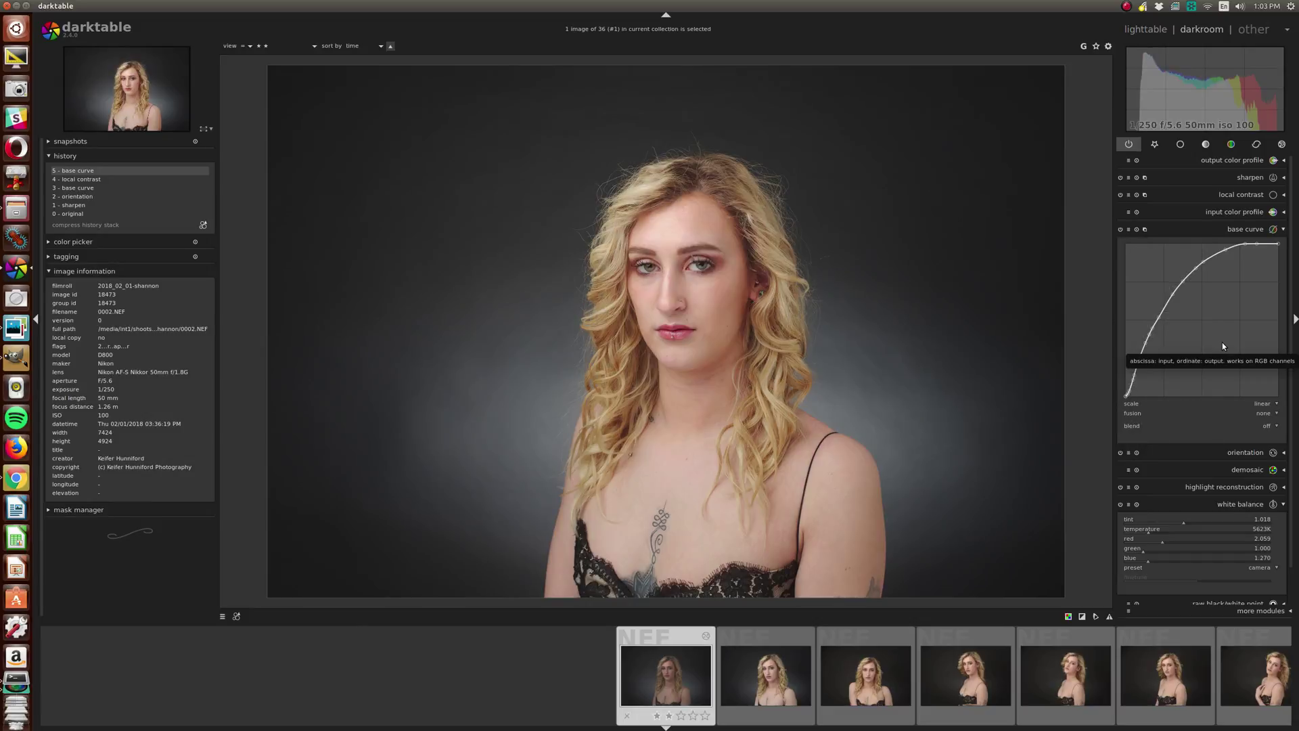
pyautogui.click(1129, 230)
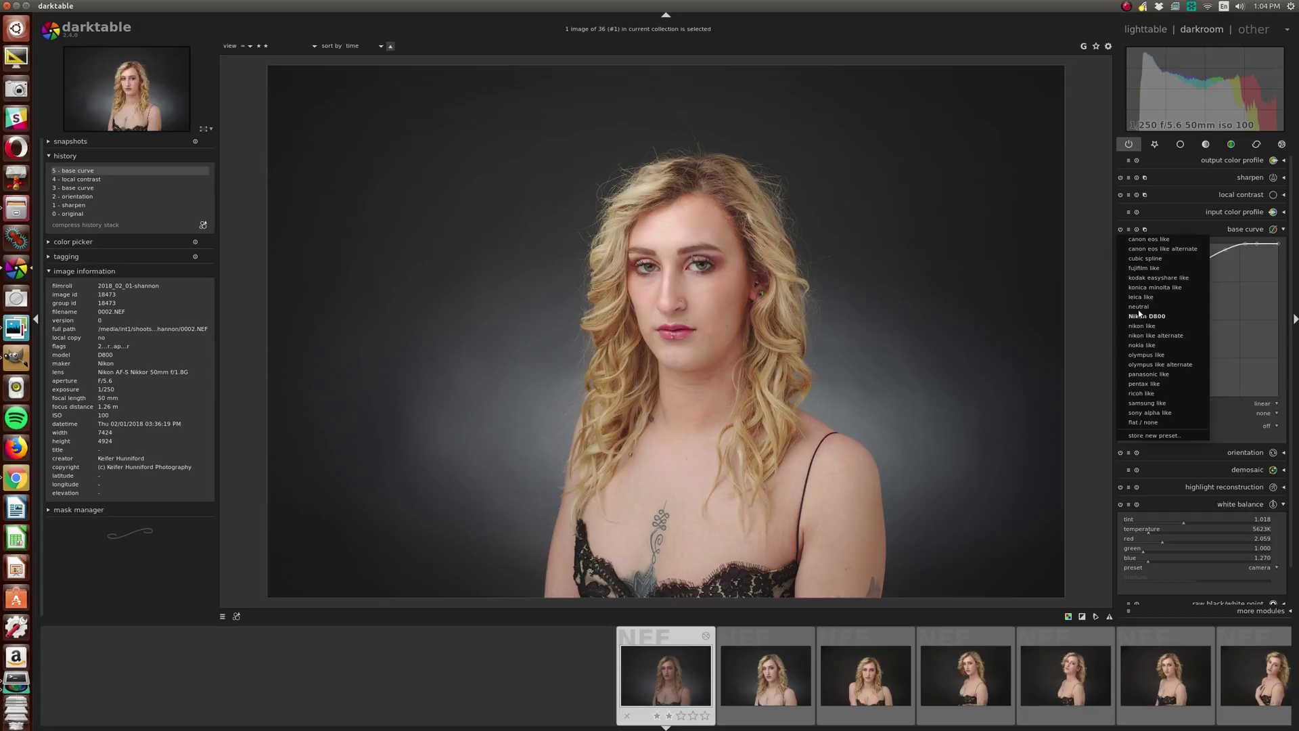
pyautogui.click(1150, 422)
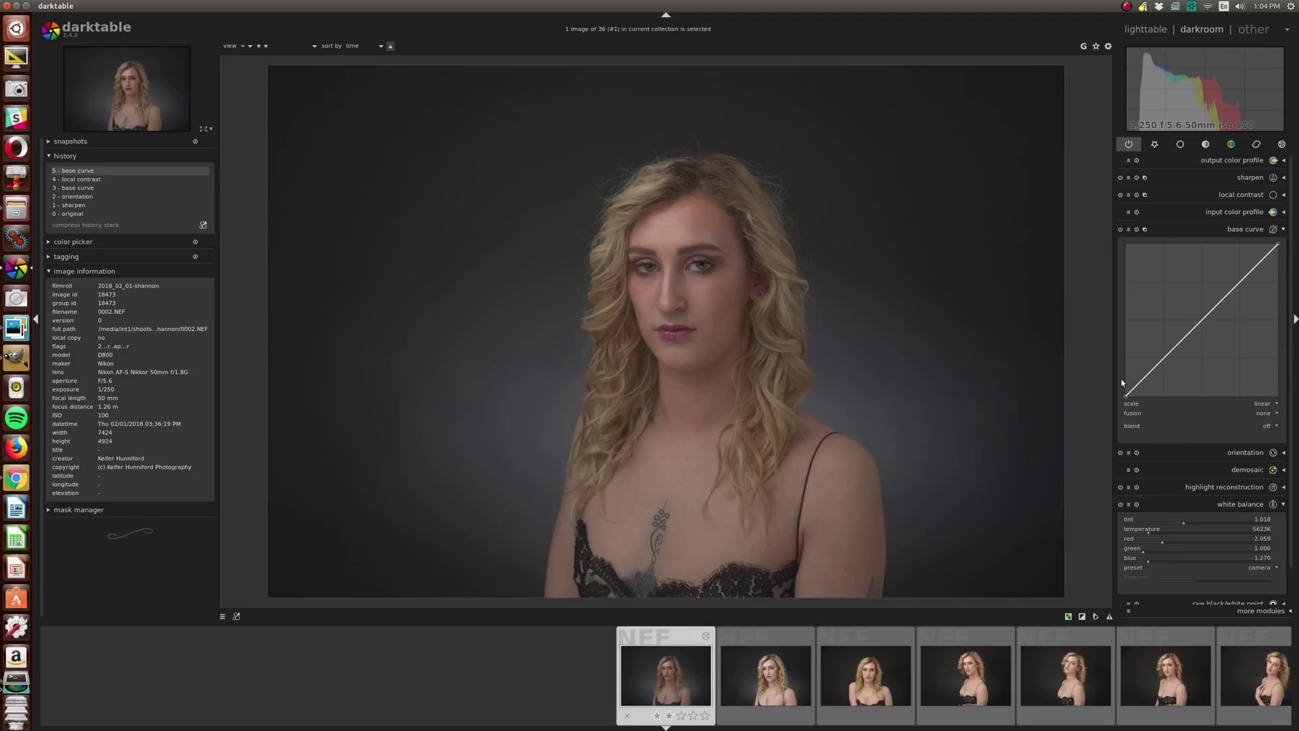
# - Reapply the Nikon D800 base curve preset, and roll the edit history back to the existing local contrast entry
pyautogui.click(1129, 229)
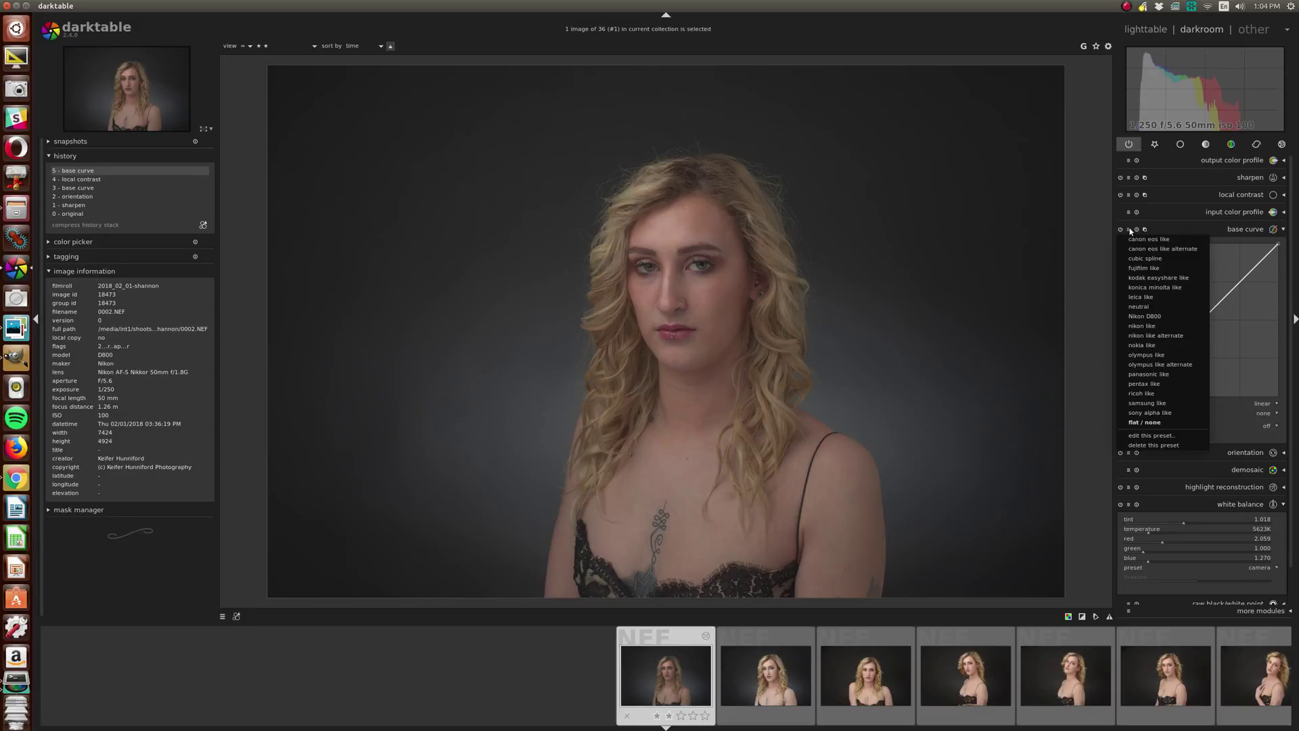
pyautogui.click(1143, 316)
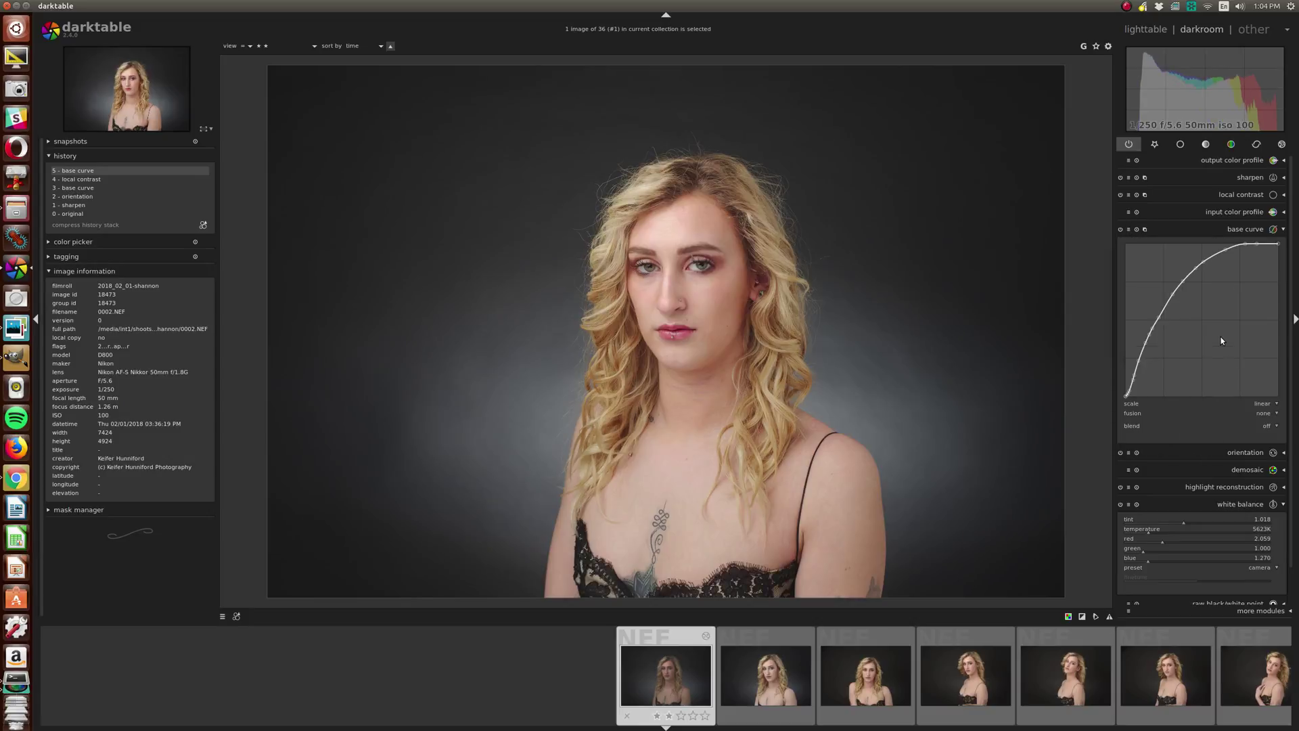
pyautogui.doubleClick(1223, 339)
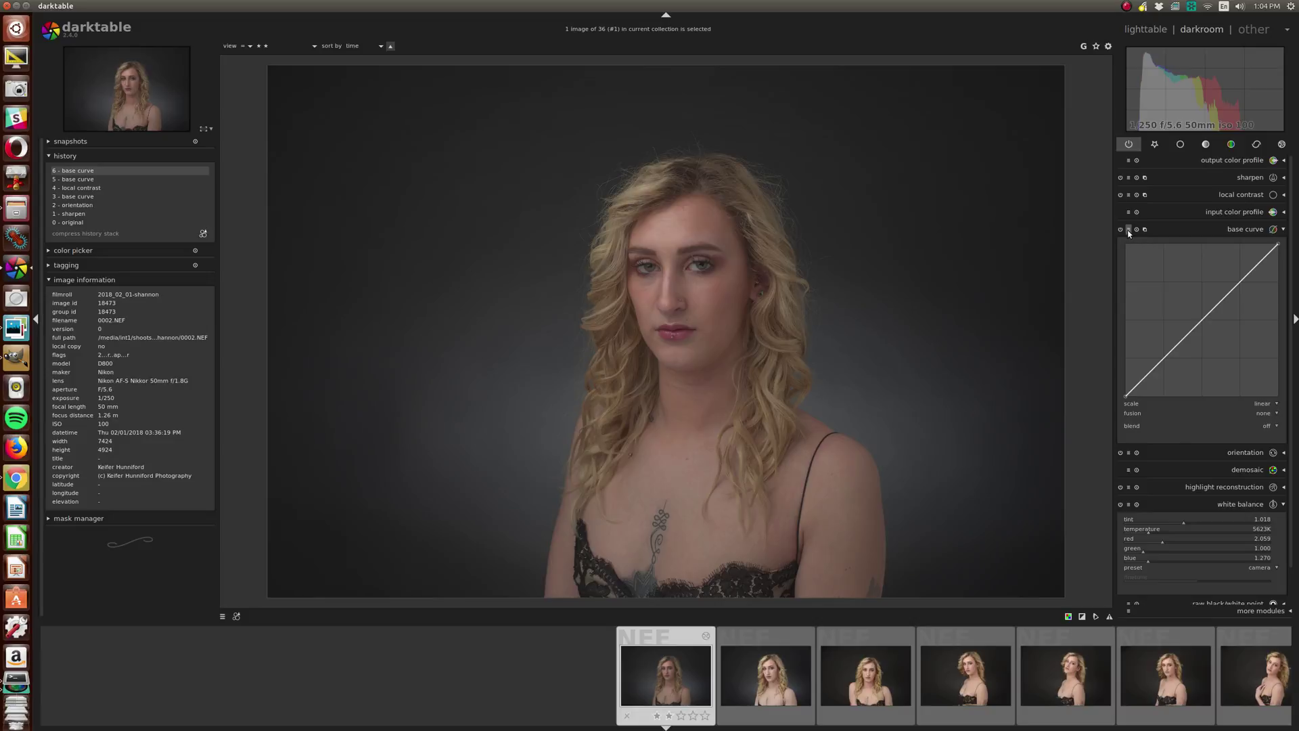
pyautogui.click(1129, 230)
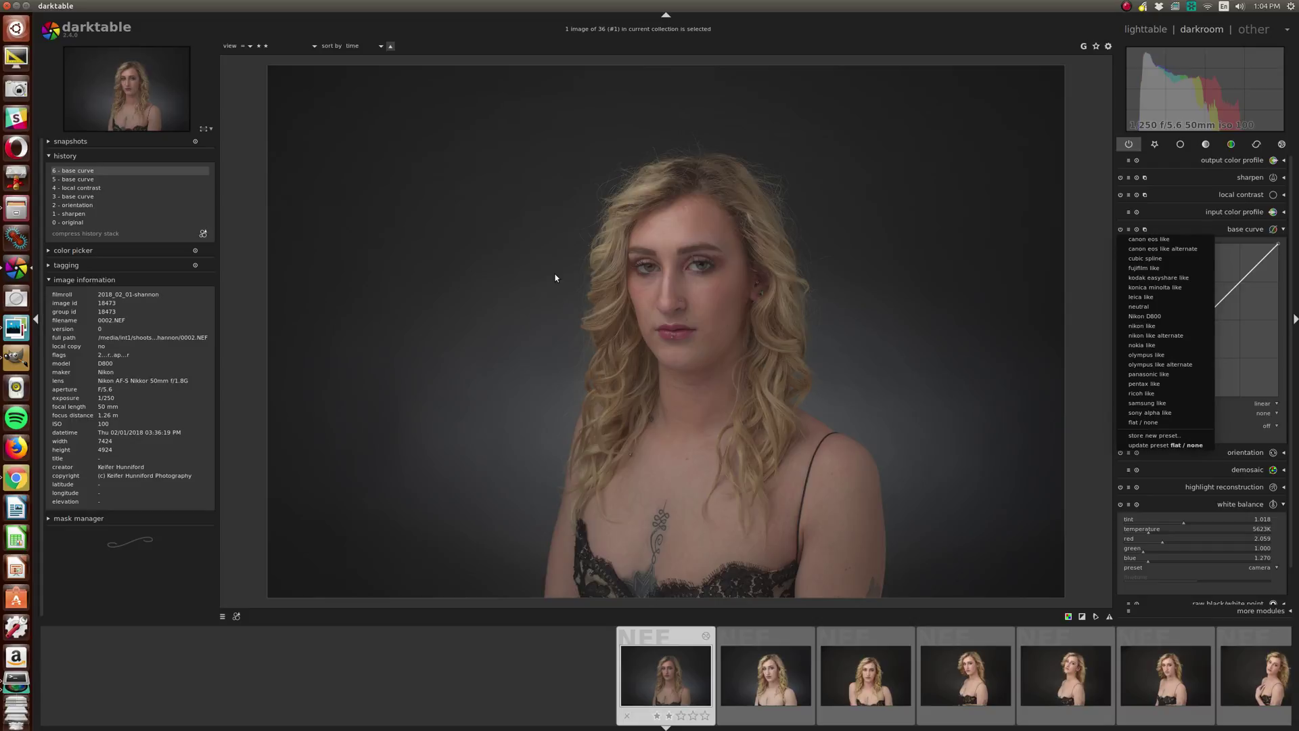
pyautogui.click(72, 199)
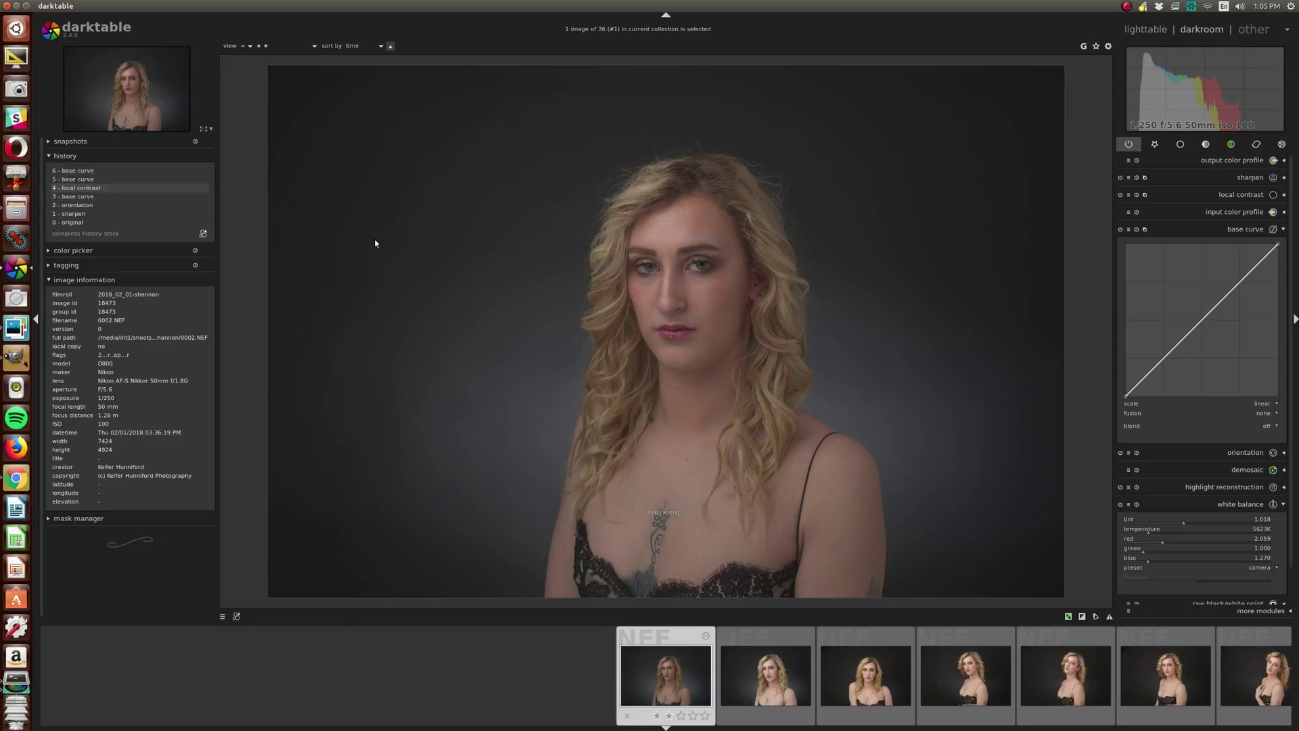
# - Raise the local contrast detail to 121% and switch the module off and on to compare its effect
pyautogui.click(1155, 144)
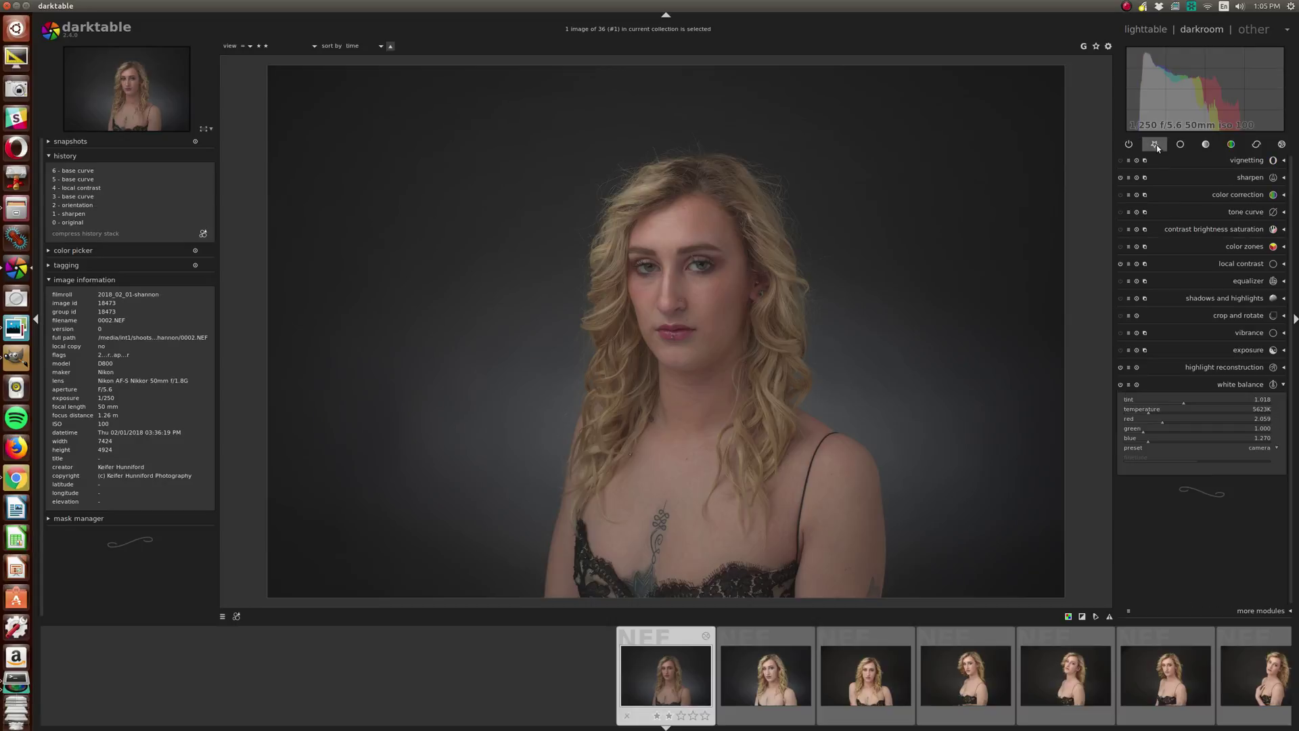
pyautogui.click(1237, 264)
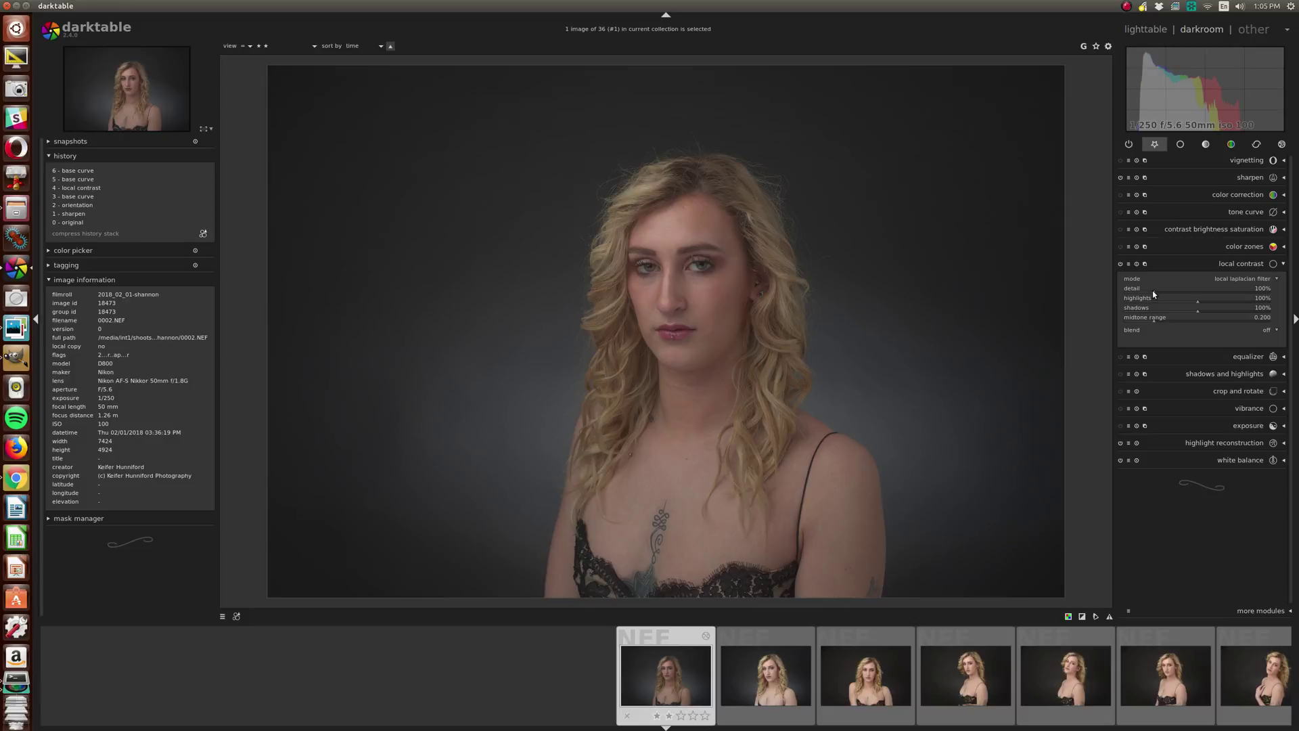
pyautogui.moveTo(1151, 290); pyautogui.dragTo(1155, 291)
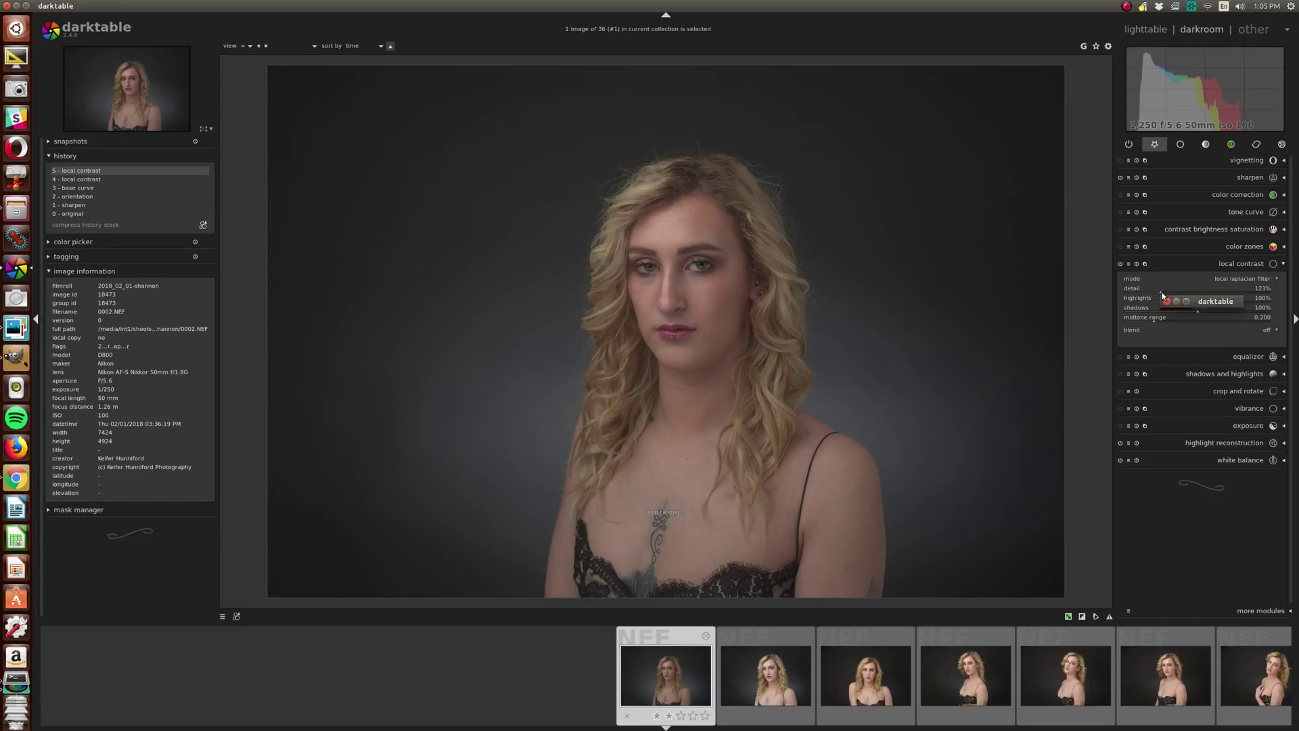
pyautogui.moveTo(1159, 295); pyautogui.dragTo(1160, 296)
pyautogui.click(1121, 264)
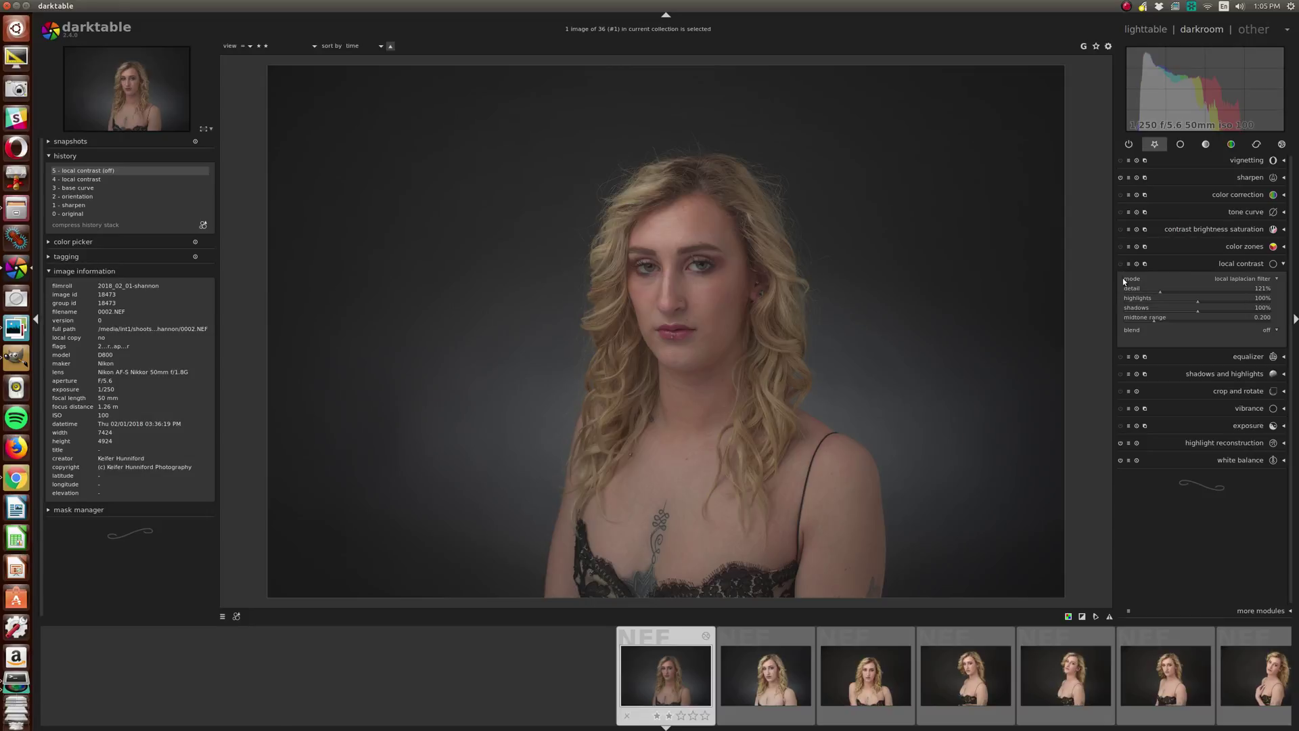
pyautogui.click(1120, 264)
# - Try lower and higher local contrast detail values and settle on 128%
pyautogui.scroll(-2, 1192, 293)
pyautogui.scroll(10, 1168, 291)
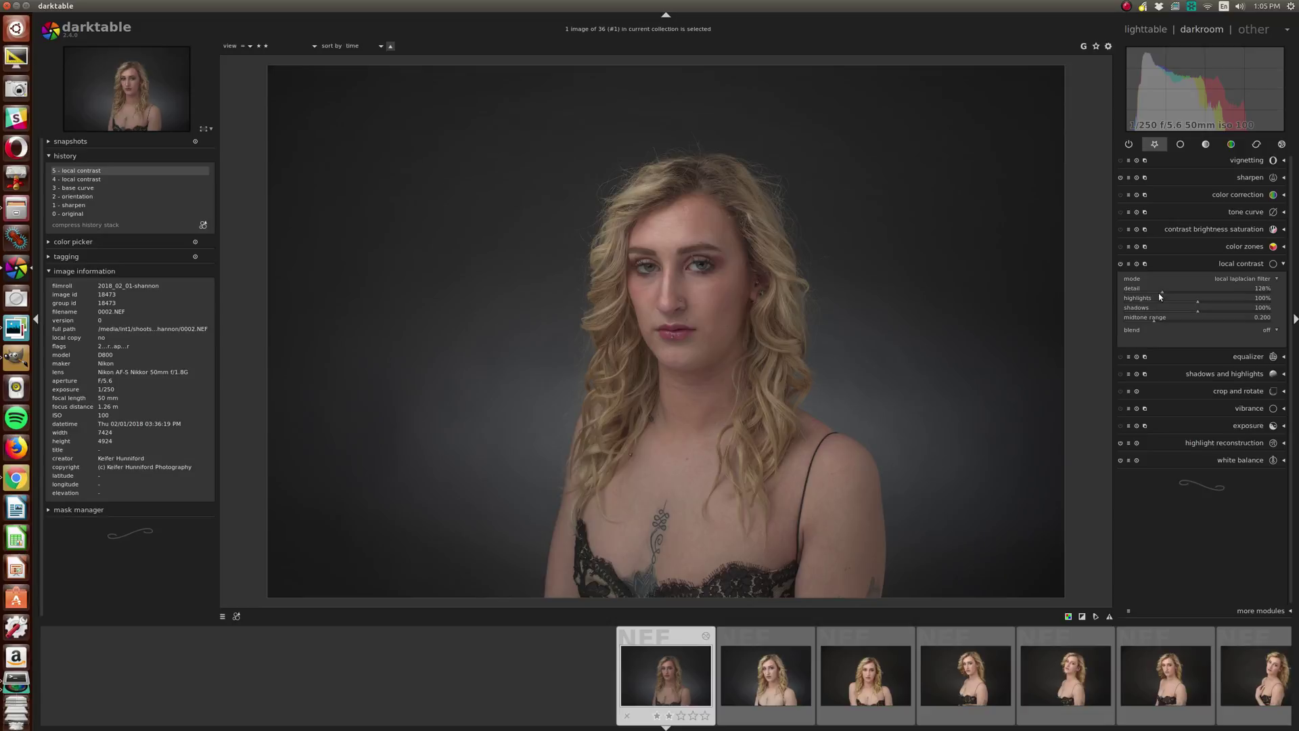
pyautogui.scroll(-2, 1148, 294)
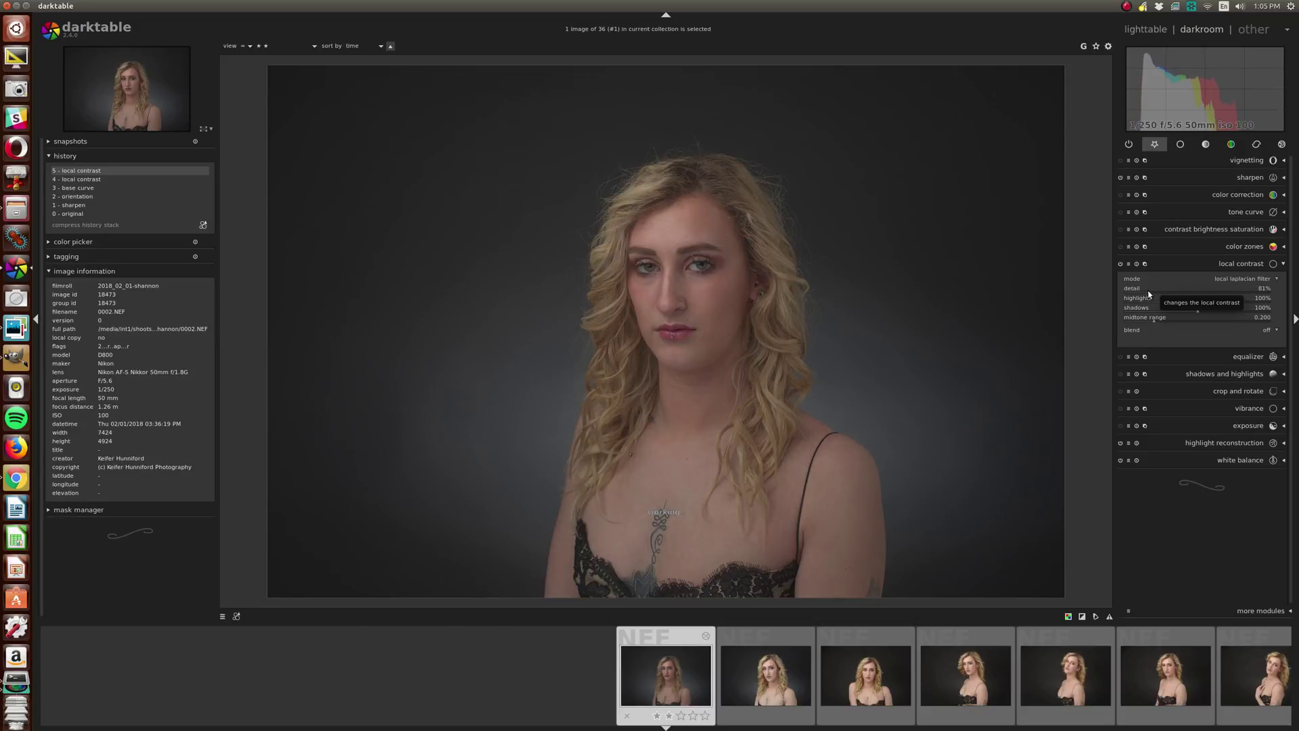
pyautogui.scroll(-7, 1153, 287)
pyautogui.scroll(-3, 1150, 290)
pyautogui.moveTo(1150, 289); pyautogui.dragTo(1161, 288)
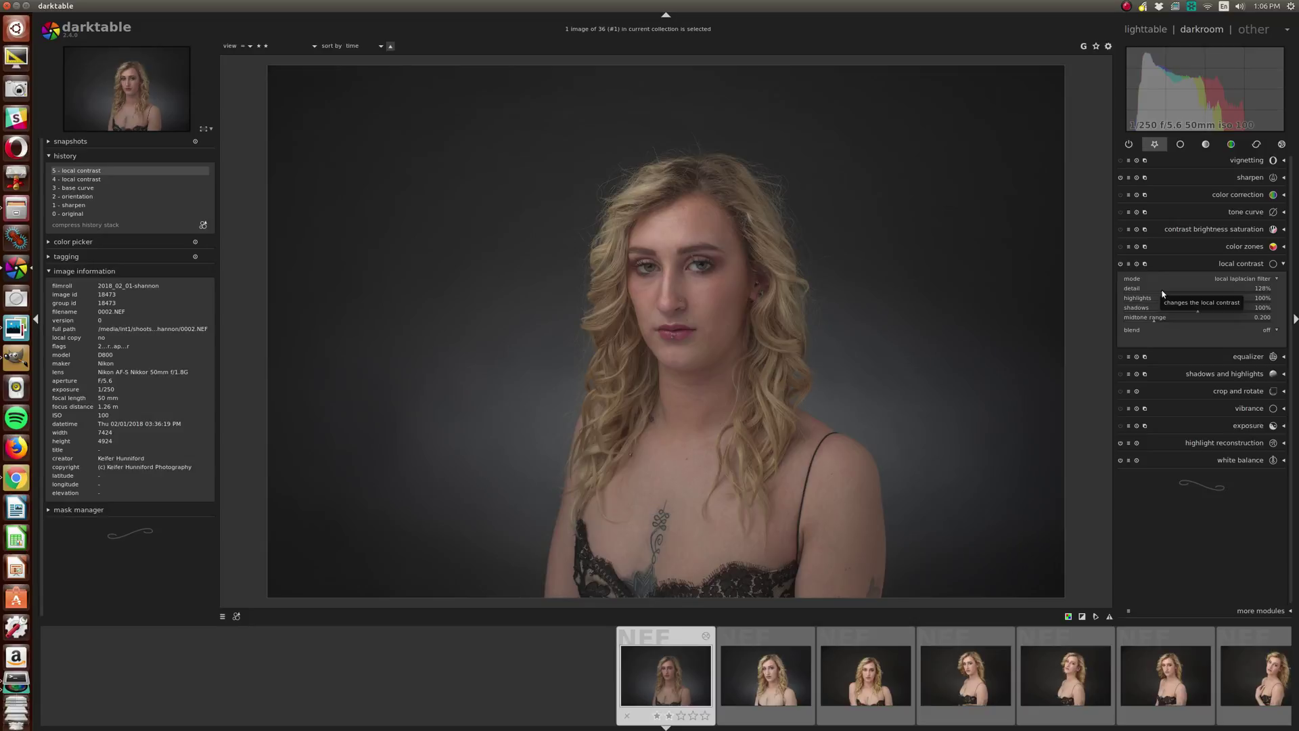
pyautogui.scroll(3, 796, 318)
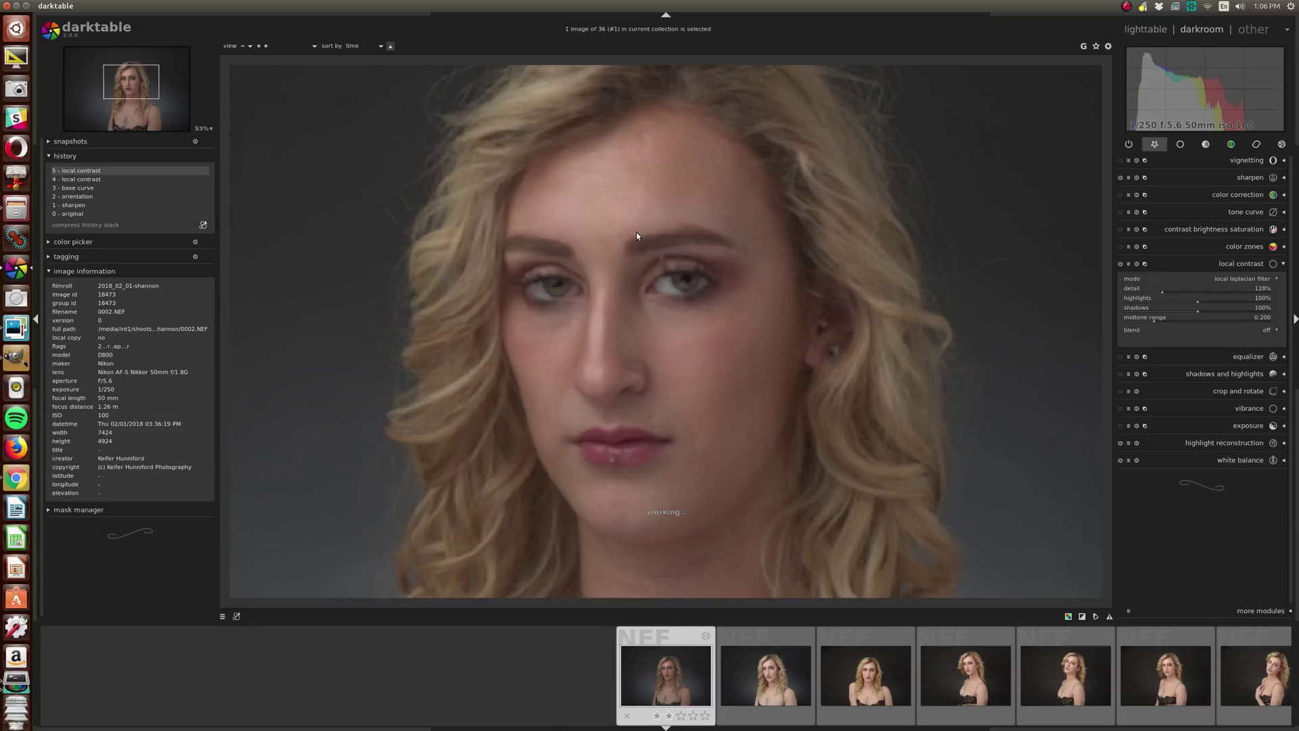
# - Check the portrait at several magnifications and lower the local contrast detail to 95%
pyautogui.scroll(-3, 826, 407)
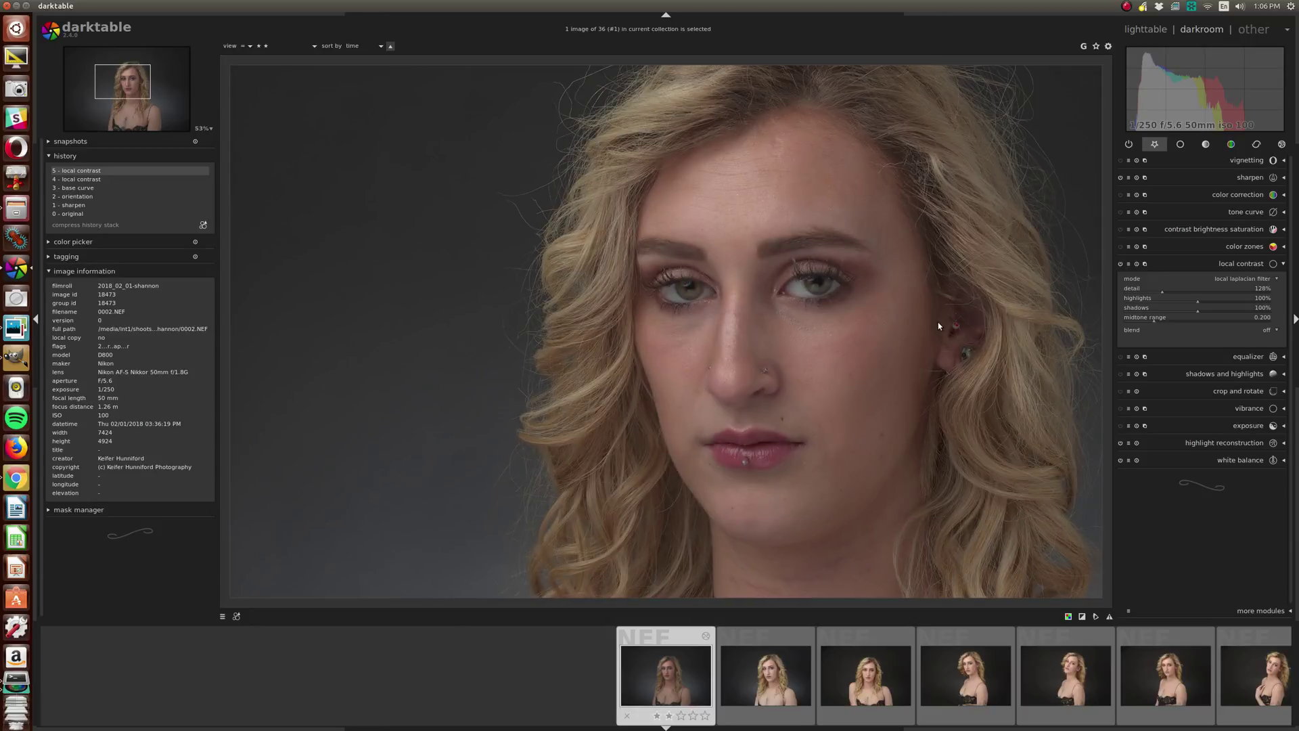
pyautogui.scroll(-1, 938, 326)
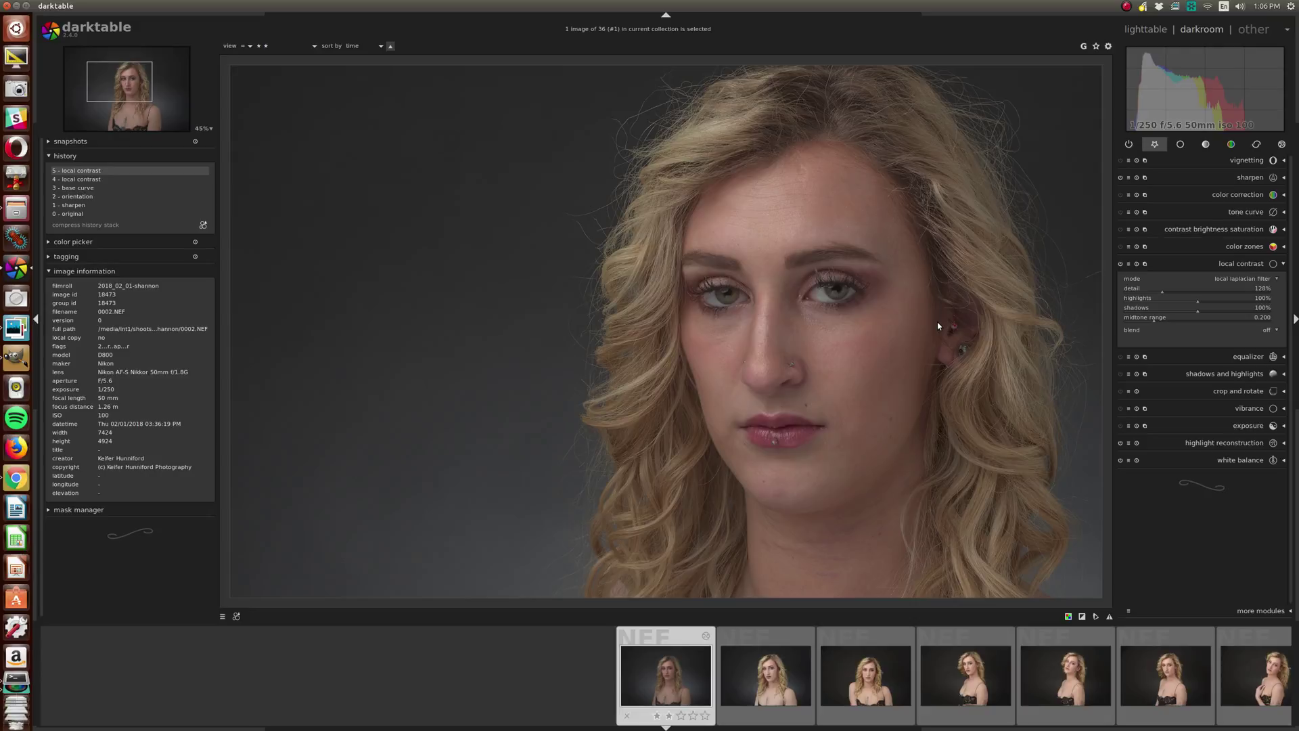
pyautogui.scroll(-1, 938, 326)
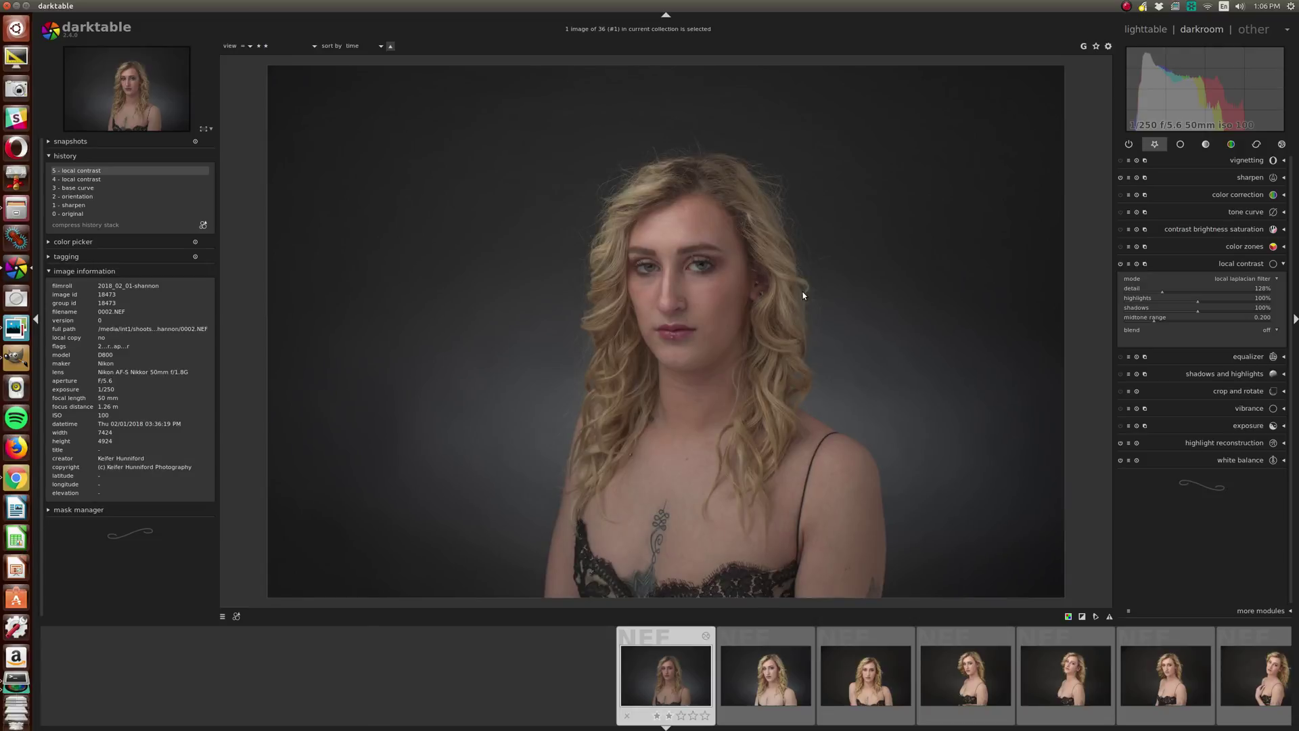
pyautogui.scroll(1, 700, 271)
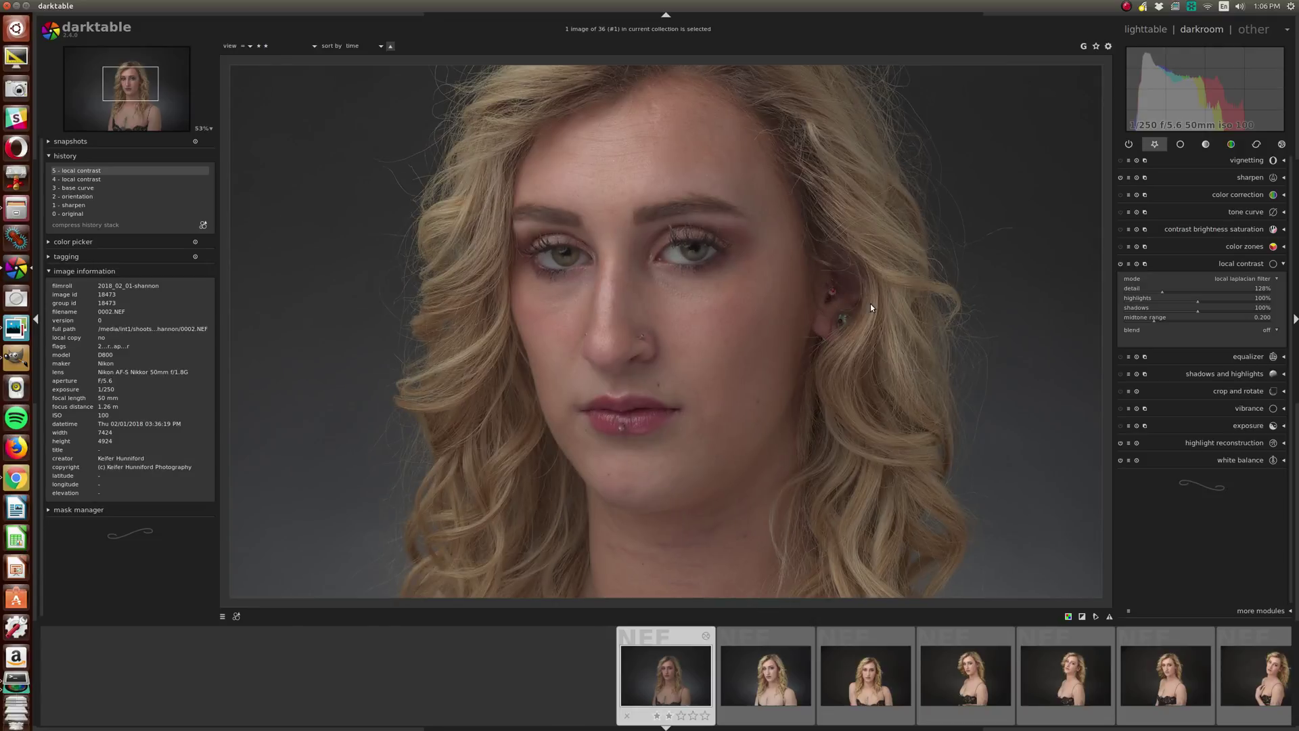
pyautogui.scroll(-1, 779, 315)
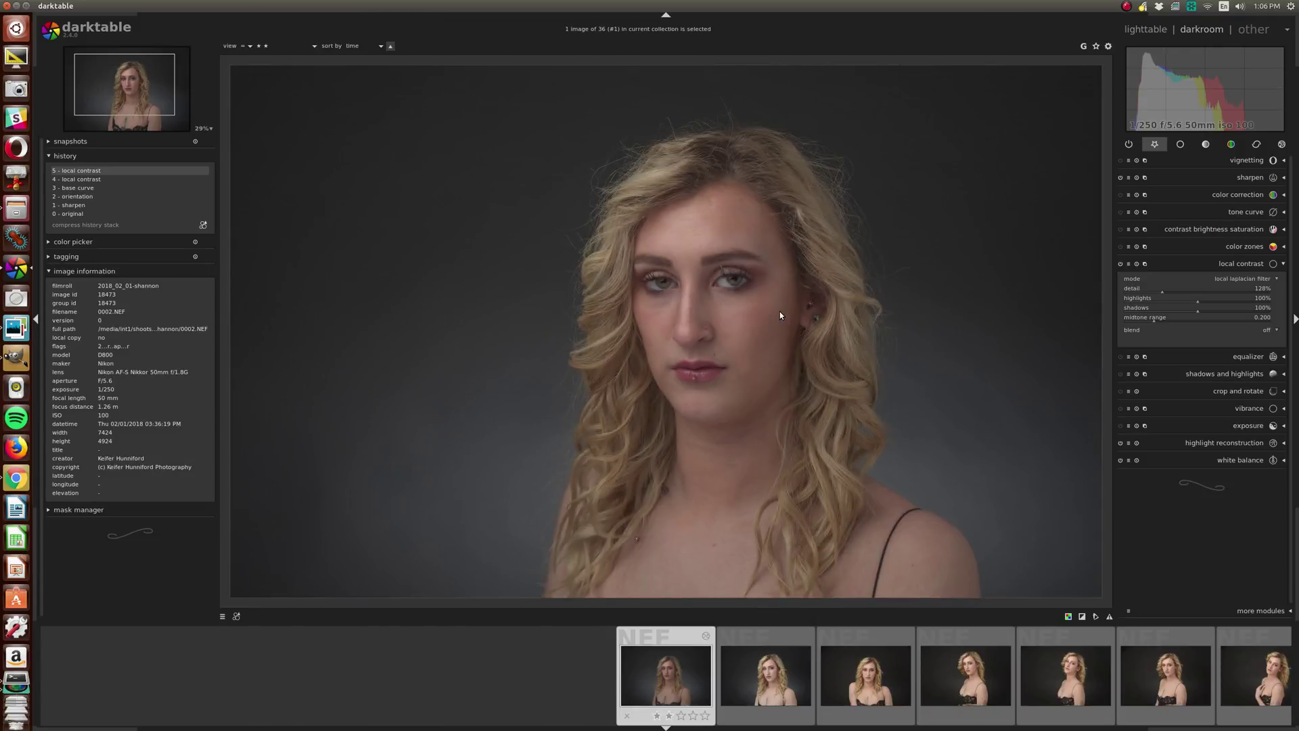
pyautogui.scroll(-1, 780, 312)
pyautogui.scroll(1, 779, 315)
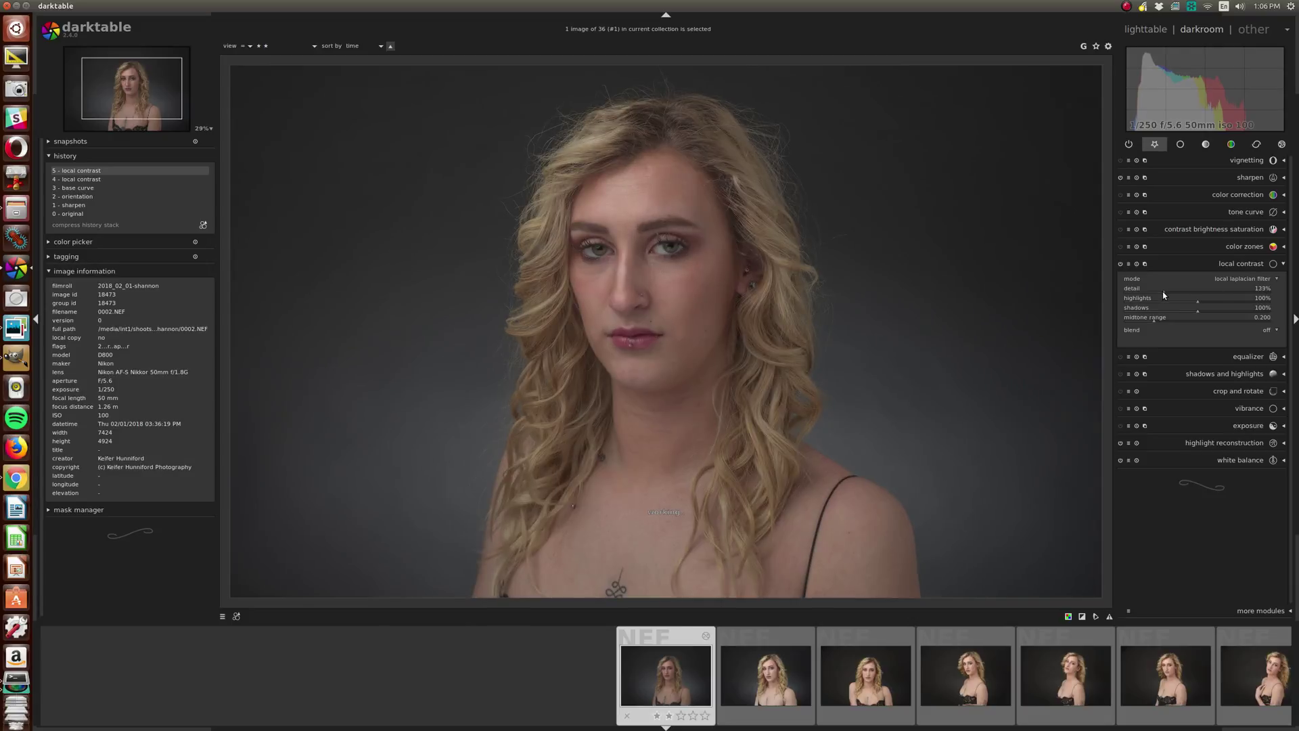
pyautogui.moveTo(1162, 291); pyautogui.dragTo(1153, 291)
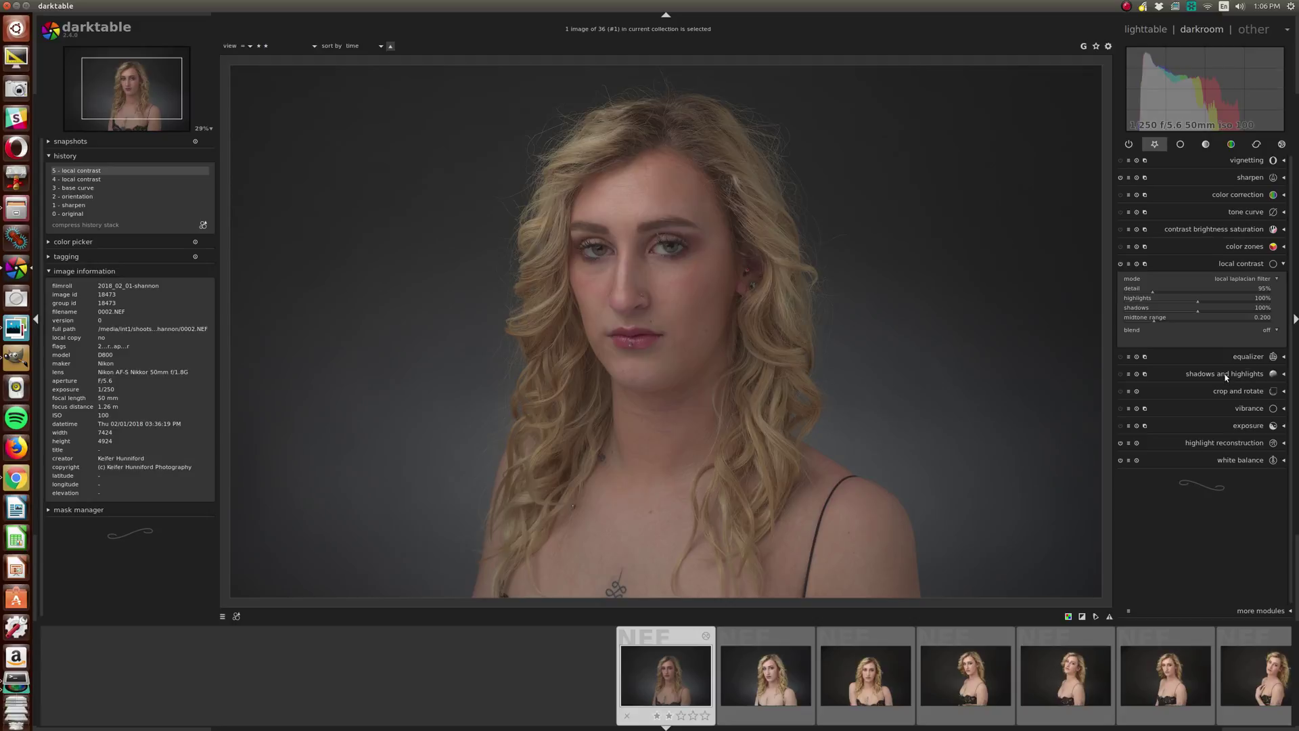
# - Enable the shadows and highlights module and set shadows to 0.00 and highlights to about -0.70
pyautogui.click(1120, 373)
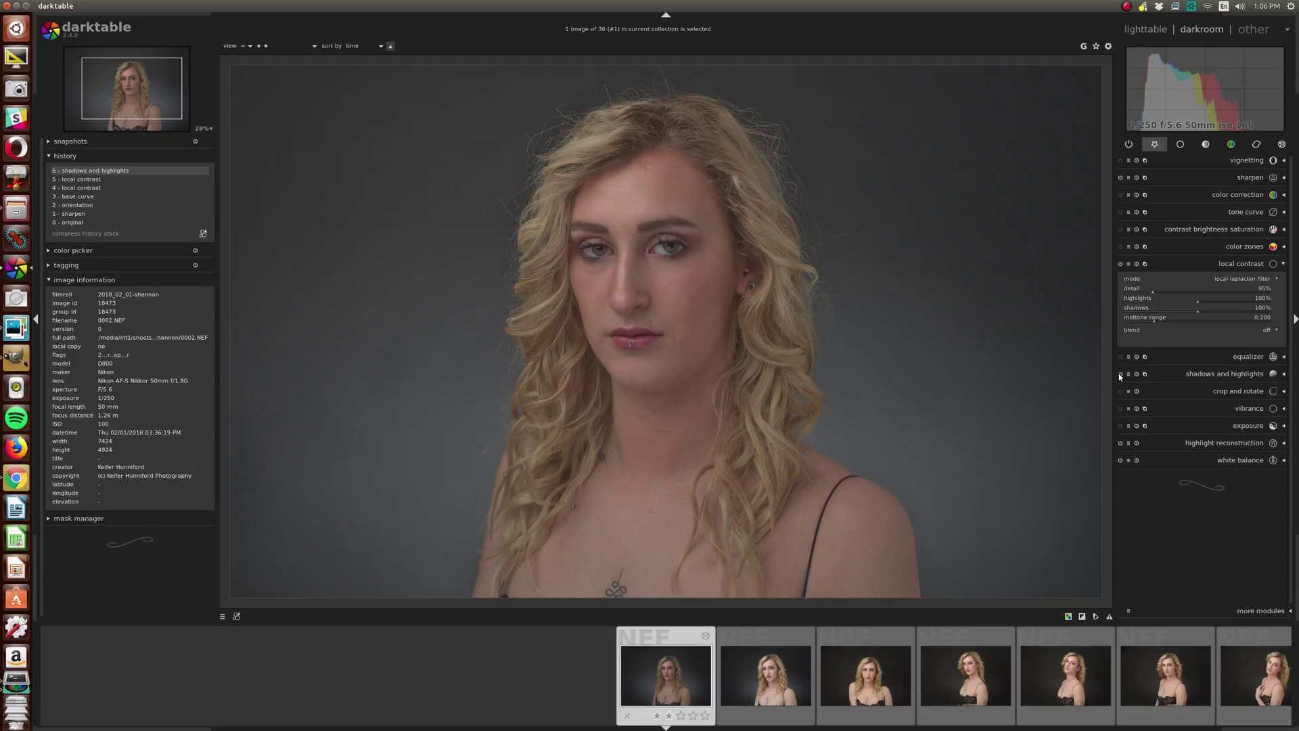
pyautogui.click(1204, 372)
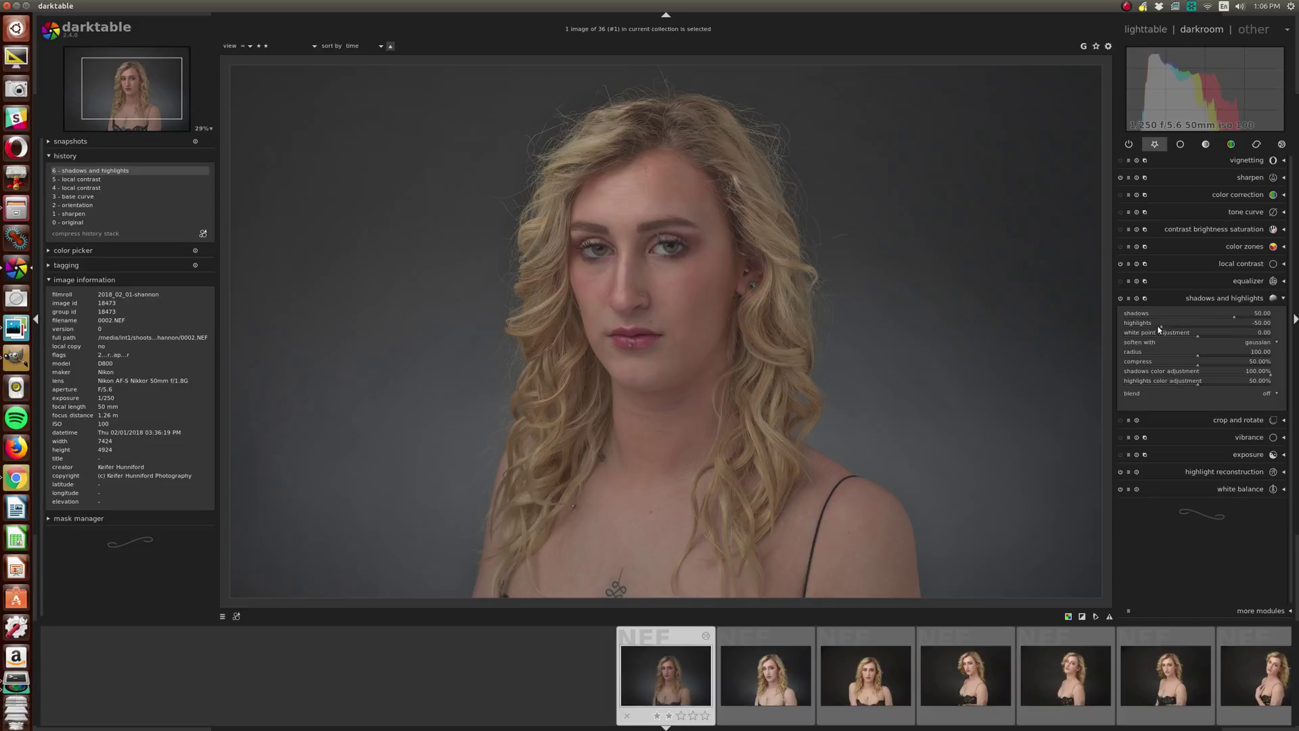
pyautogui.click(1197, 324)
pyautogui.click(1196, 315)
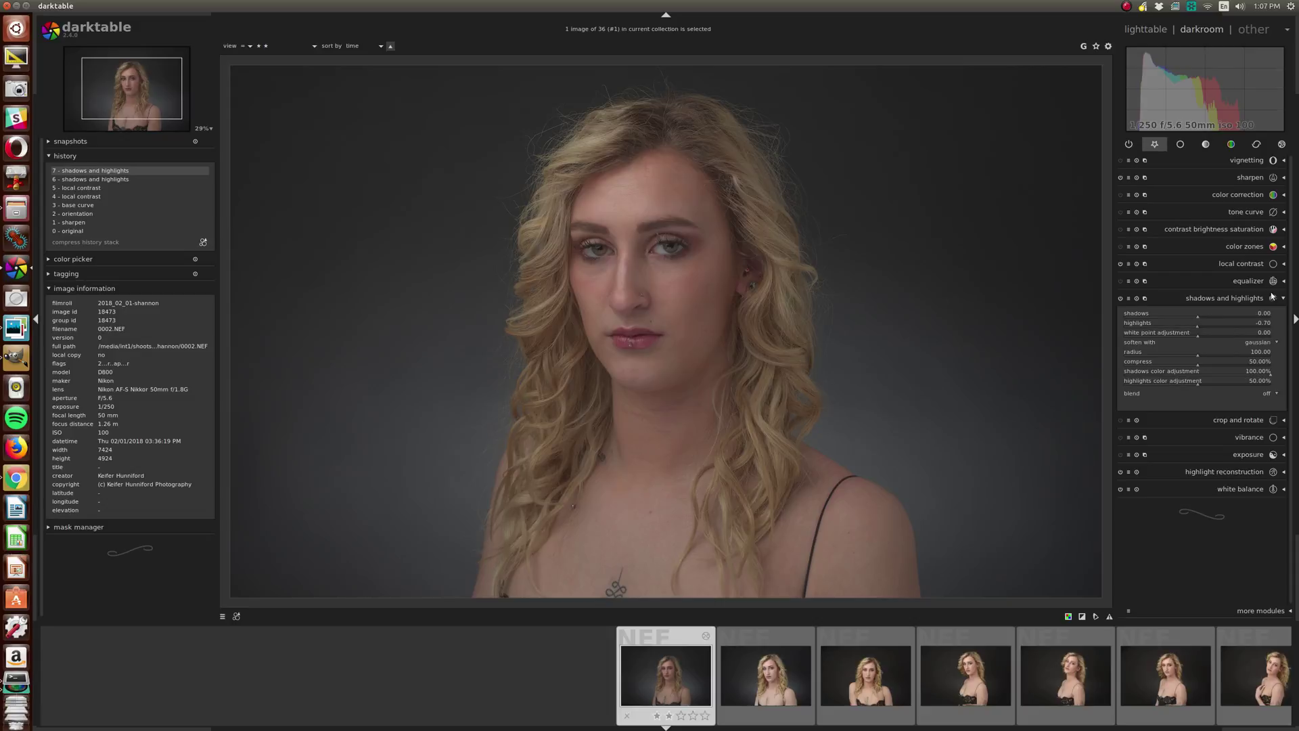
# - Compare the image with shadows and highlights off and on, and try shadows at -44.93 and a raised highlights value
pyautogui.click(1121, 298)
pyautogui.click(1121, 298)
pyautogui.click(1185, 315)
pyautogui.moveTo(1184, 319); pyautogui.dragTo(1182, 317)
pyautogui.scroll(-2, 1182, 318)
pyautogui.click(1172, 316)
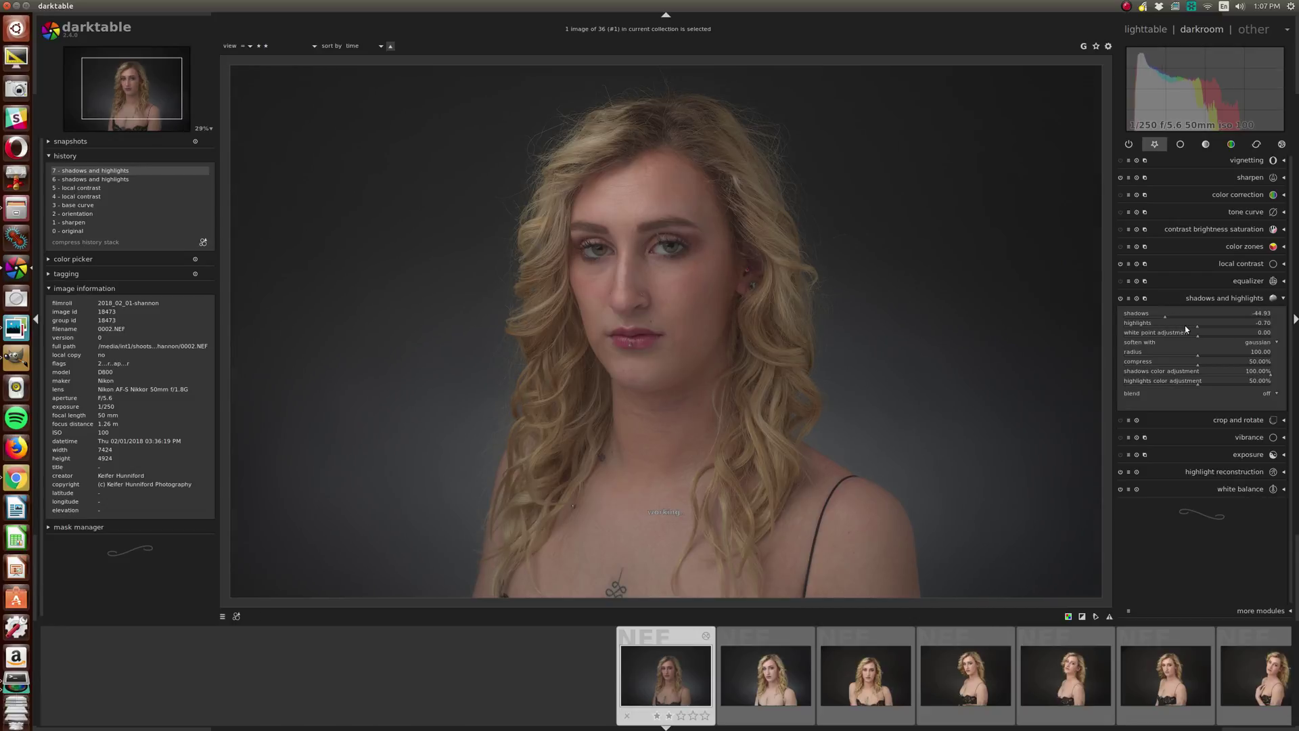
pyautogui.moveTo(1163, 315); pyautogui.dragTo(1215, 320)
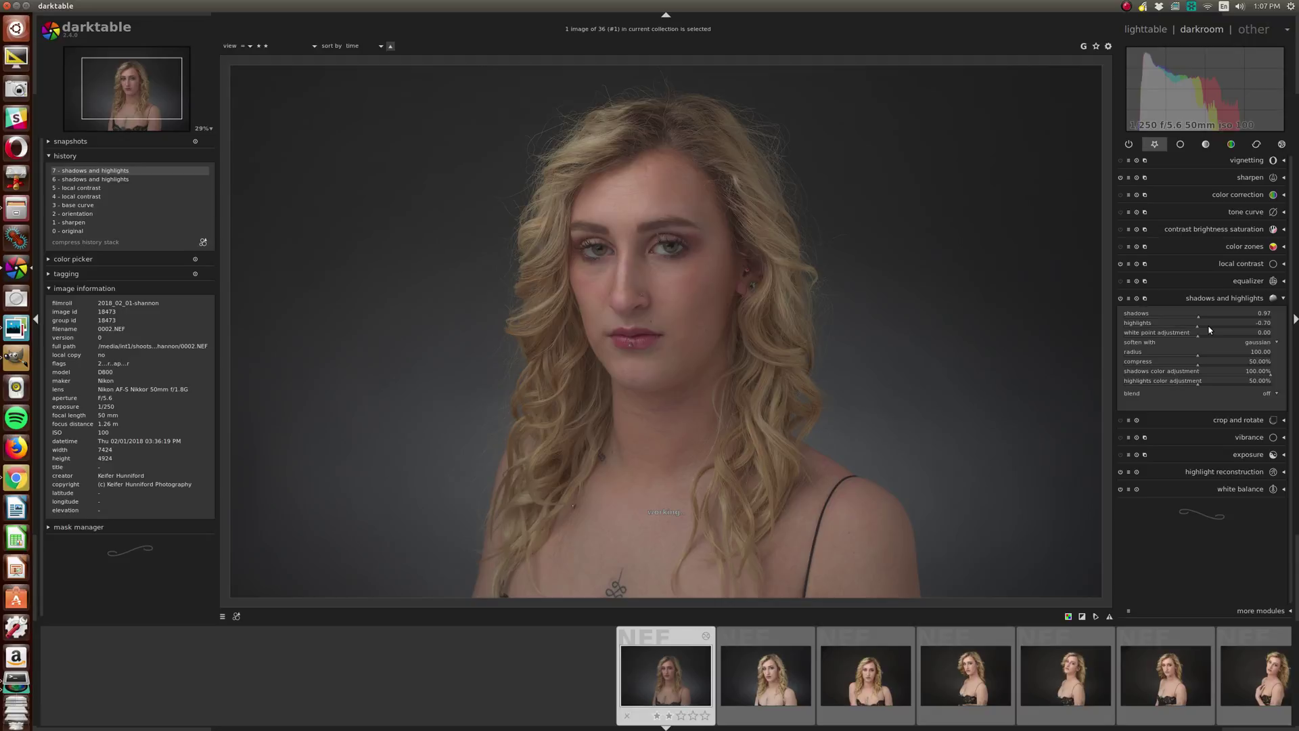
pyautogui.moveTo(1210, 325); pyautogui.dragTo(1264, 325)
pyautogui.hotkey('ctrl', 'z')
# - Fine-tune the shadows and highlights module to highlights 0.02 and shadows 0.13
pyautogui.rightClick(1203, 323)
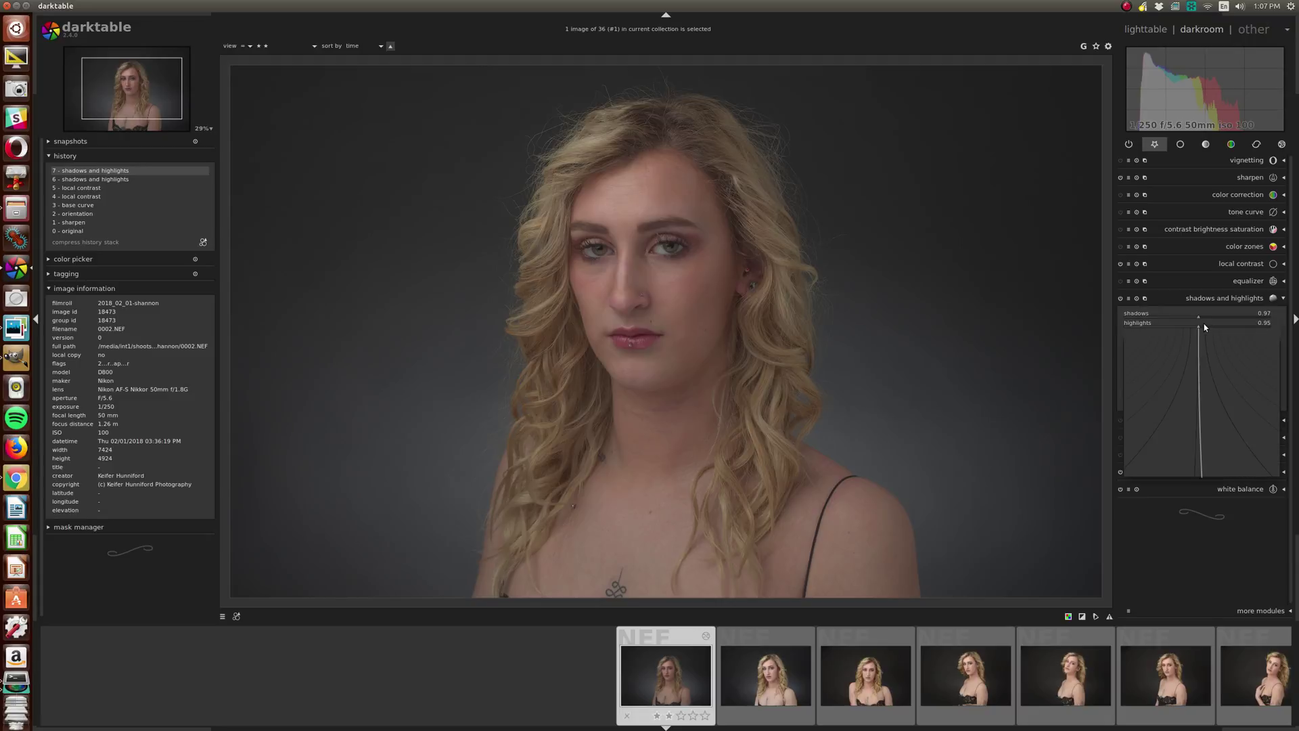
pyautogui.click(1196, 476)
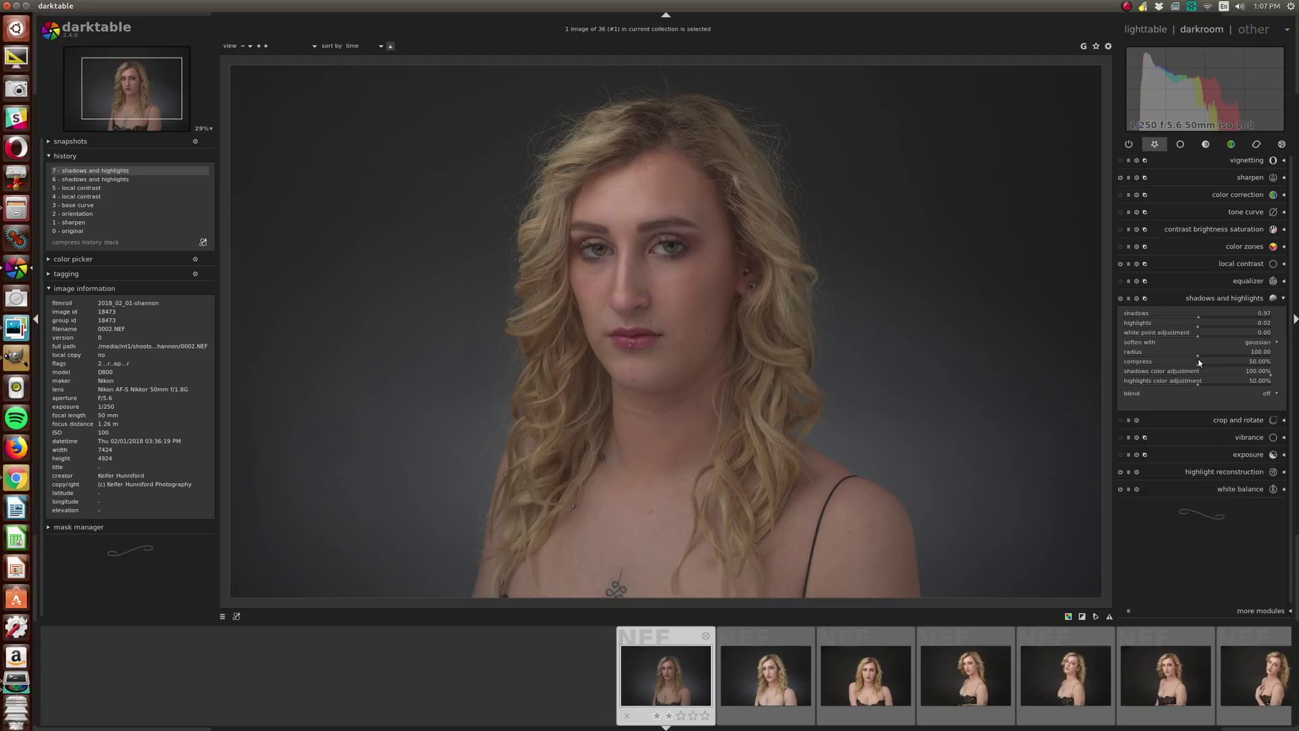
pyautogui.rightClick(1198, 314)
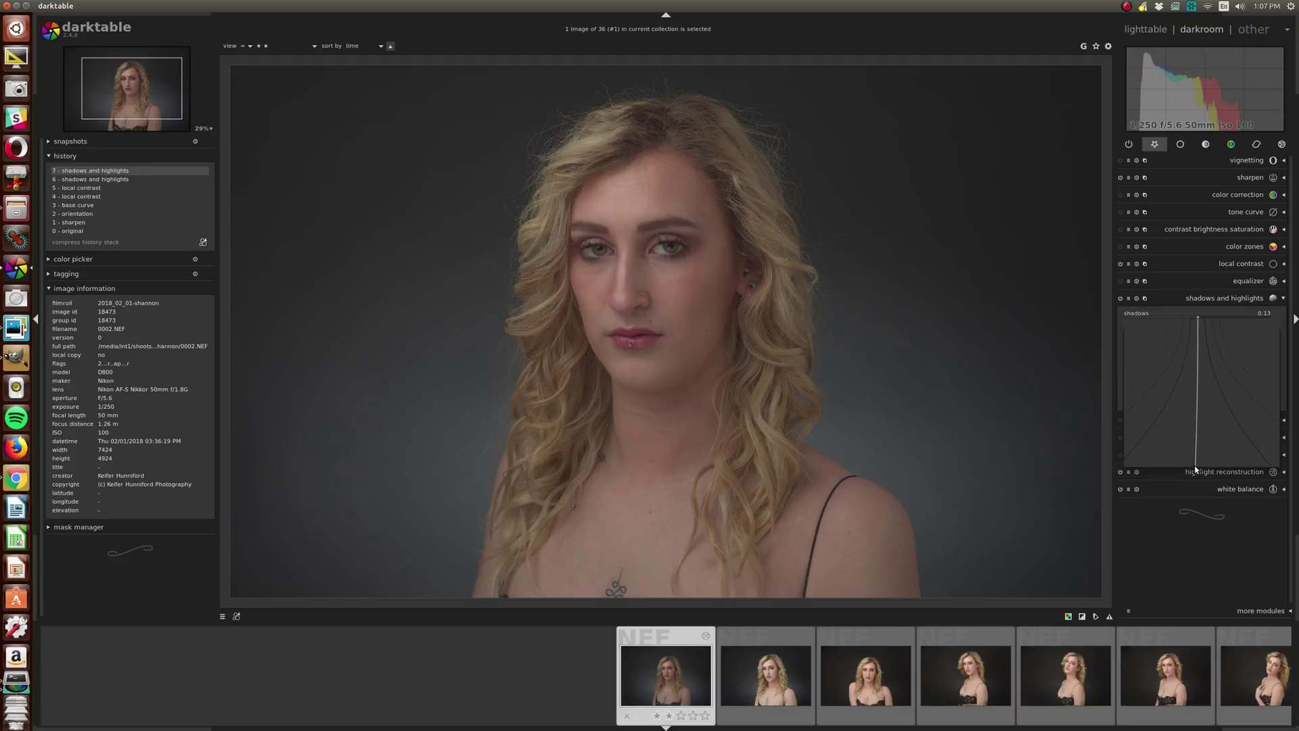
pyautogui.click(1195, 468)
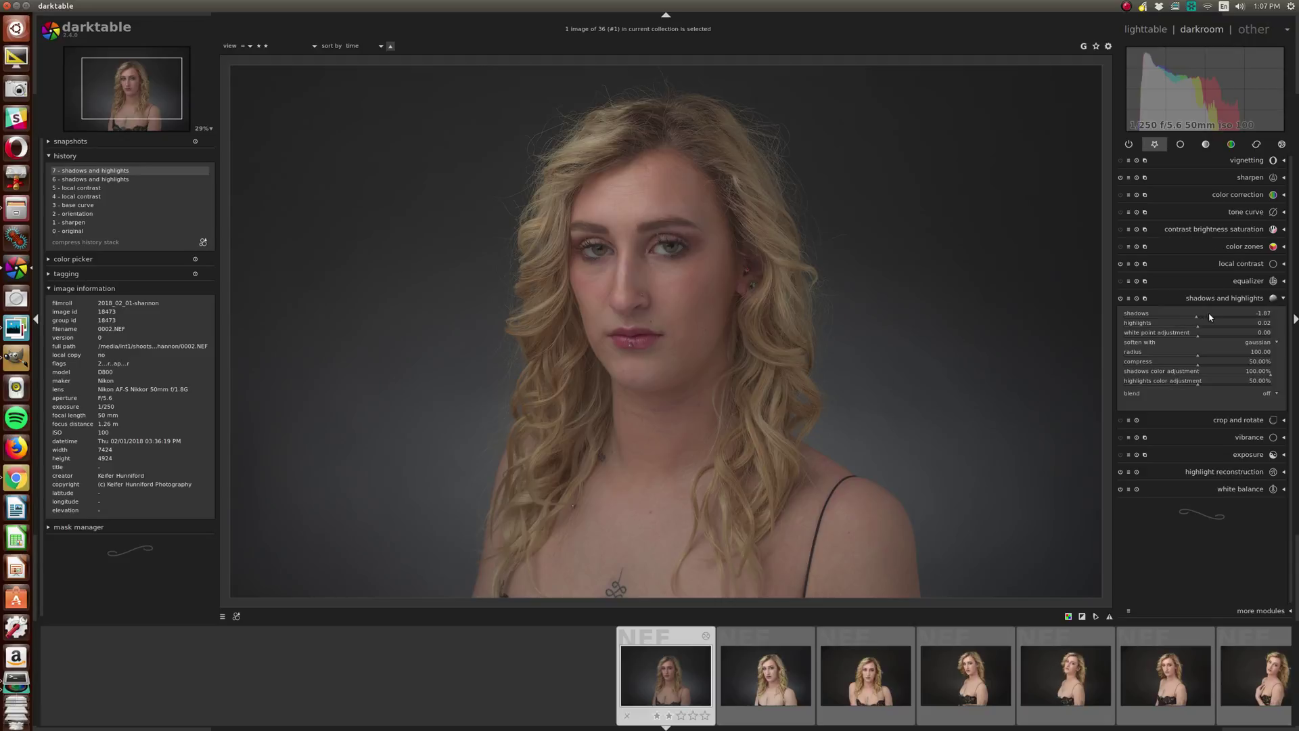
pyautogui.scroll(2, 1210, 316)
# - Save the shadows and highlights settings as a preset named FLAT that is auto-applied to matching raw images only
pyautogui.click(1129, 301)
pyautogui.click(1131, 309)
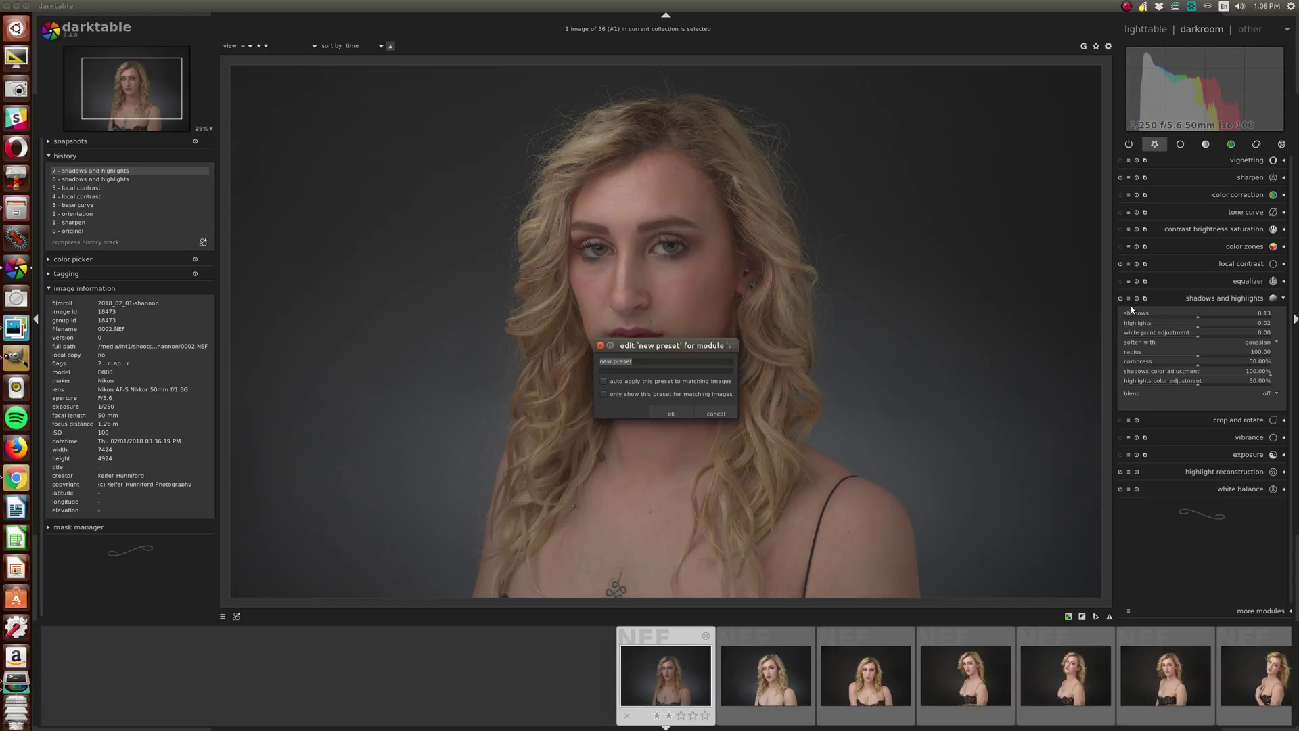
pyautogui.write('FLAT')
pyautogui.click(603, 382)
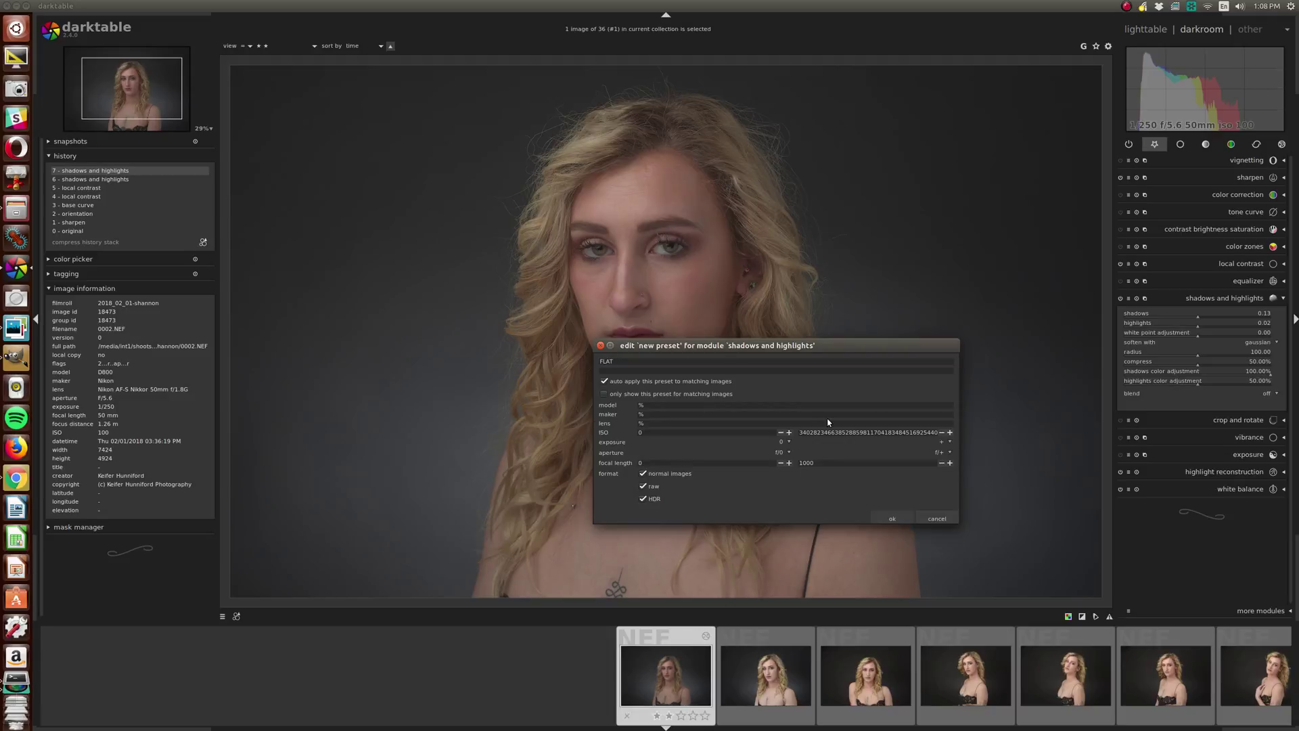
pyautogui.click(645, 475)
pyautogui.click(641, 499)
pyautogui.click(893, 516)
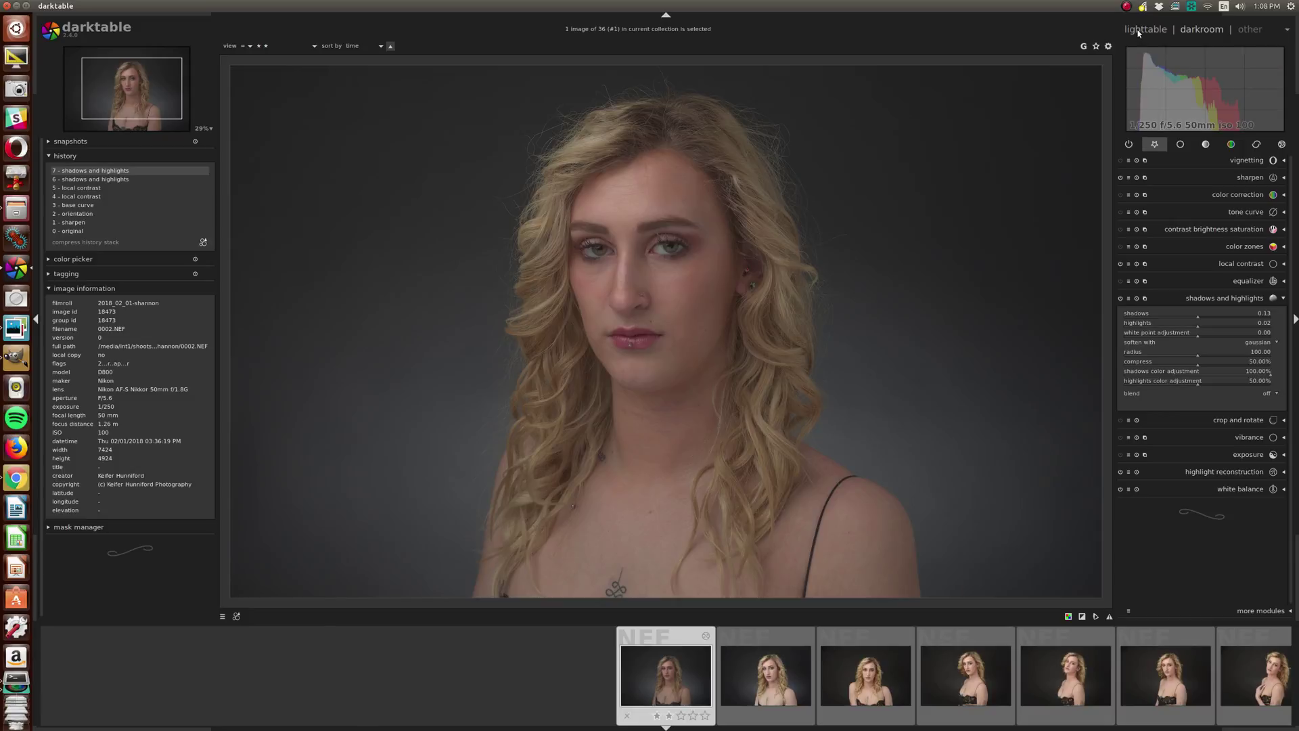
# - Open image 0021.NEF from the lighttable in the darkroom and collapse its shadows and highlights settings
pyautogui.press('l')
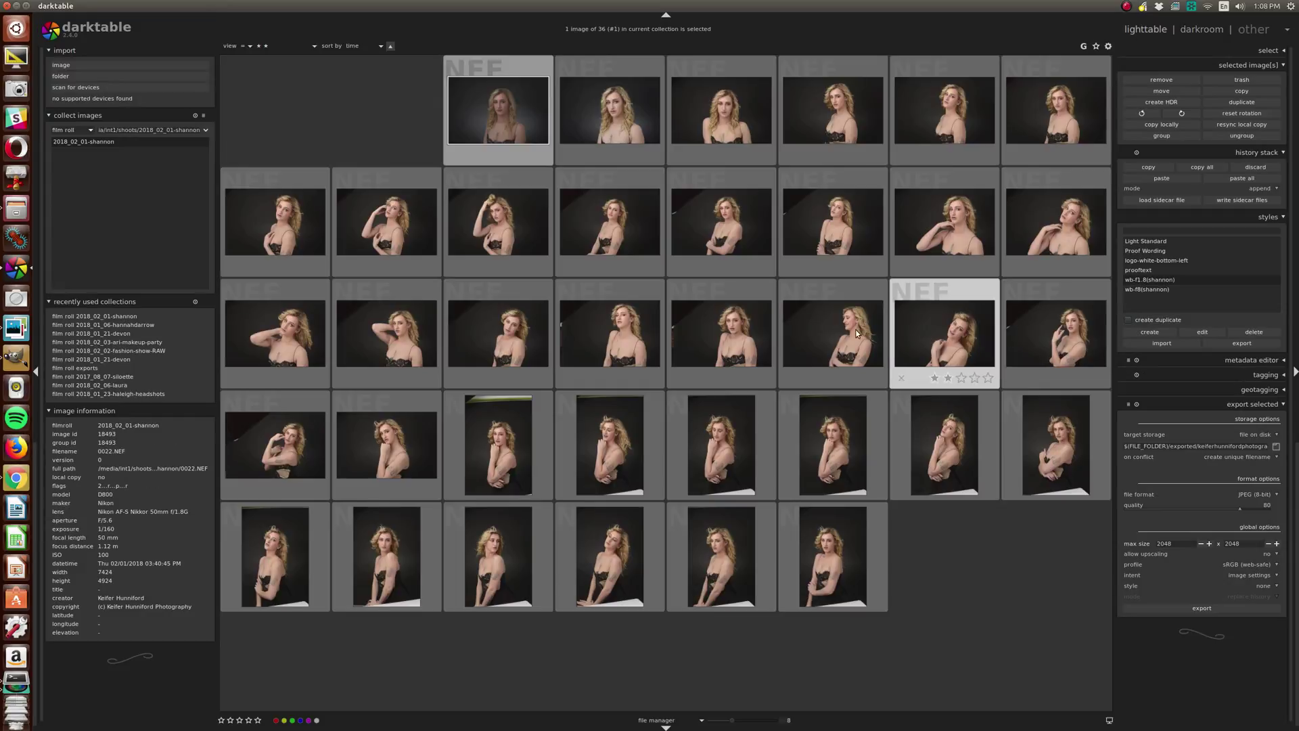
pyautogui.click(830, 332)
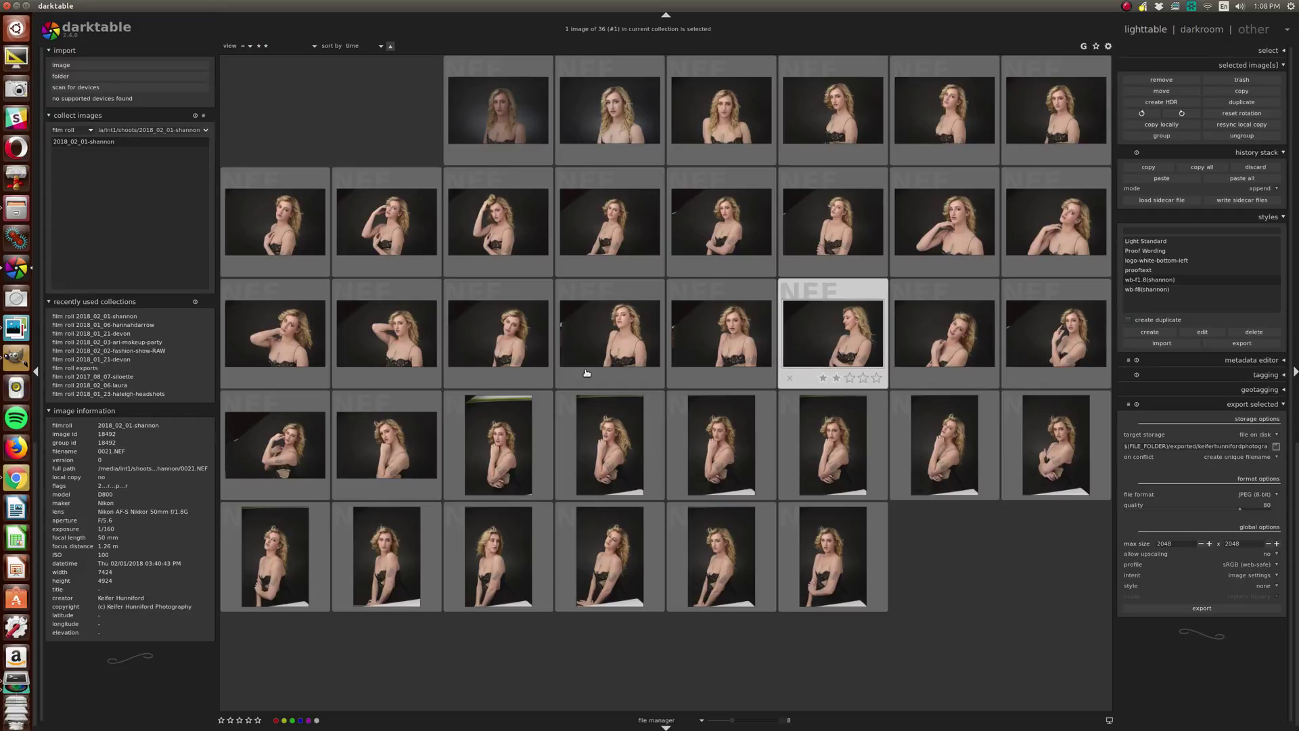
pyautogui.press('d')
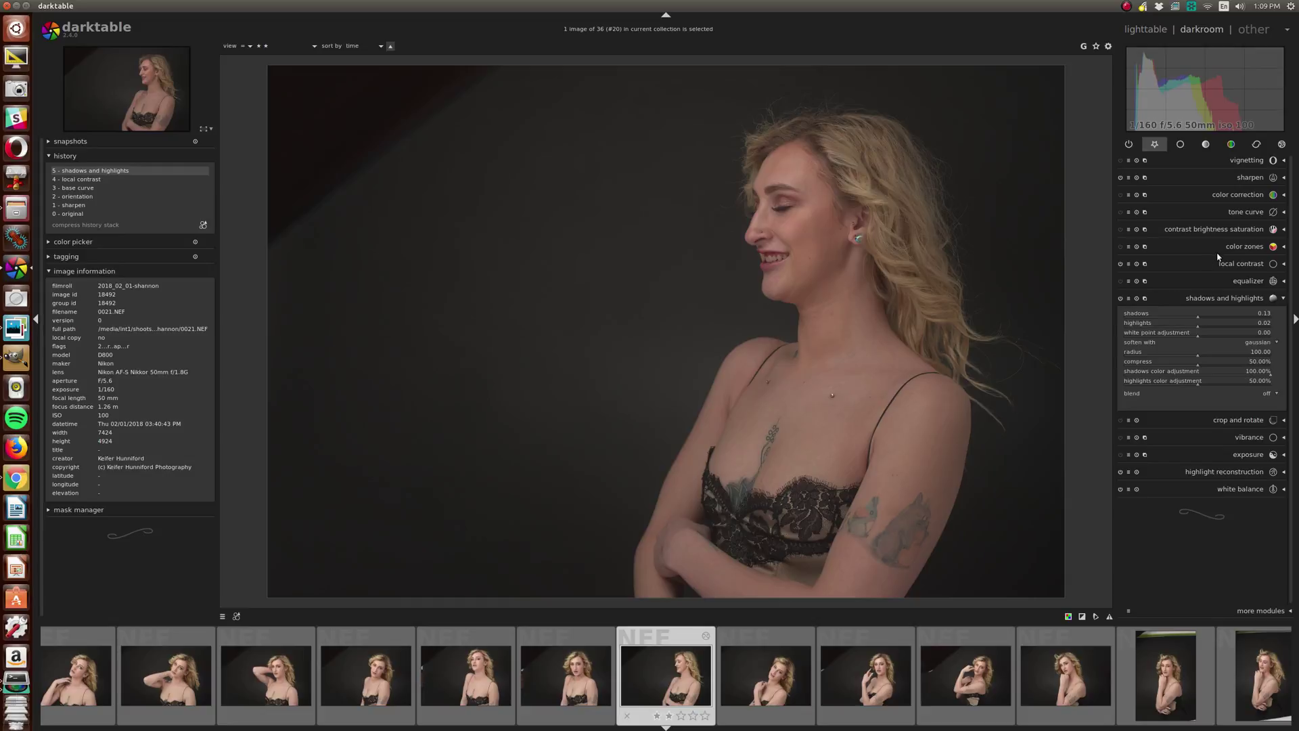
pyautogui.click(1211, 298)
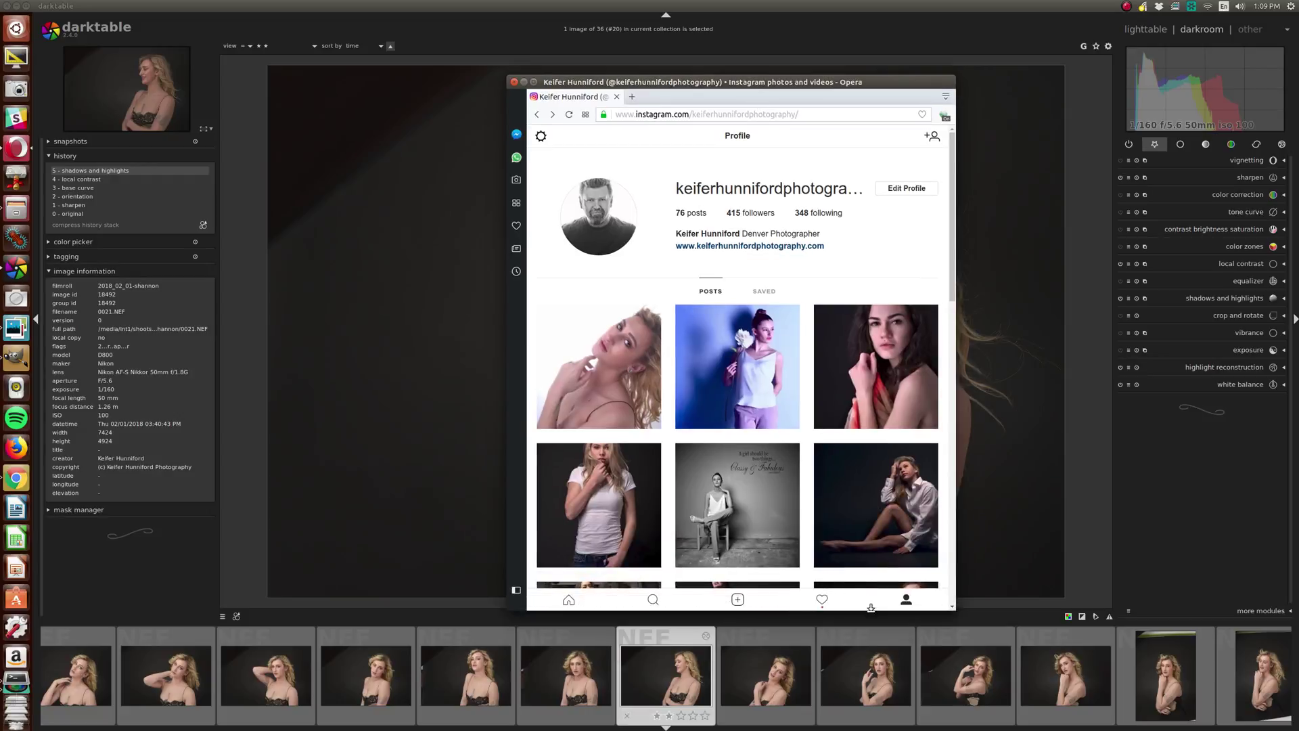
# - Browse the portrait posts on the photographer's Instagram profile in an enlarged Opera window, and close the browser without relaunching it
pyautogui.moveTo(871, 609); pyautogui.dragTo(871, 690)
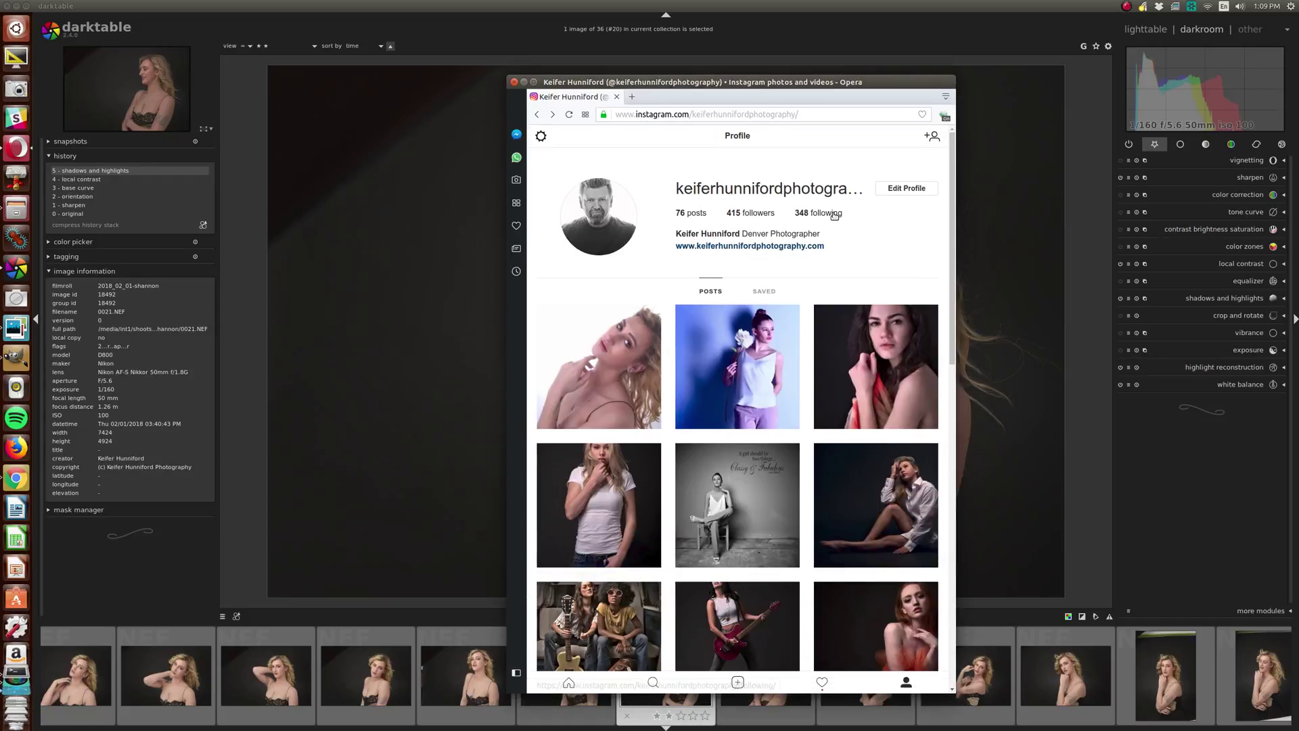
pyautogui.scroll(-1, 831, 221)
pyautogui.scroll(1, 832, 215)
pyautogui.scroll(-3, 835, 214)
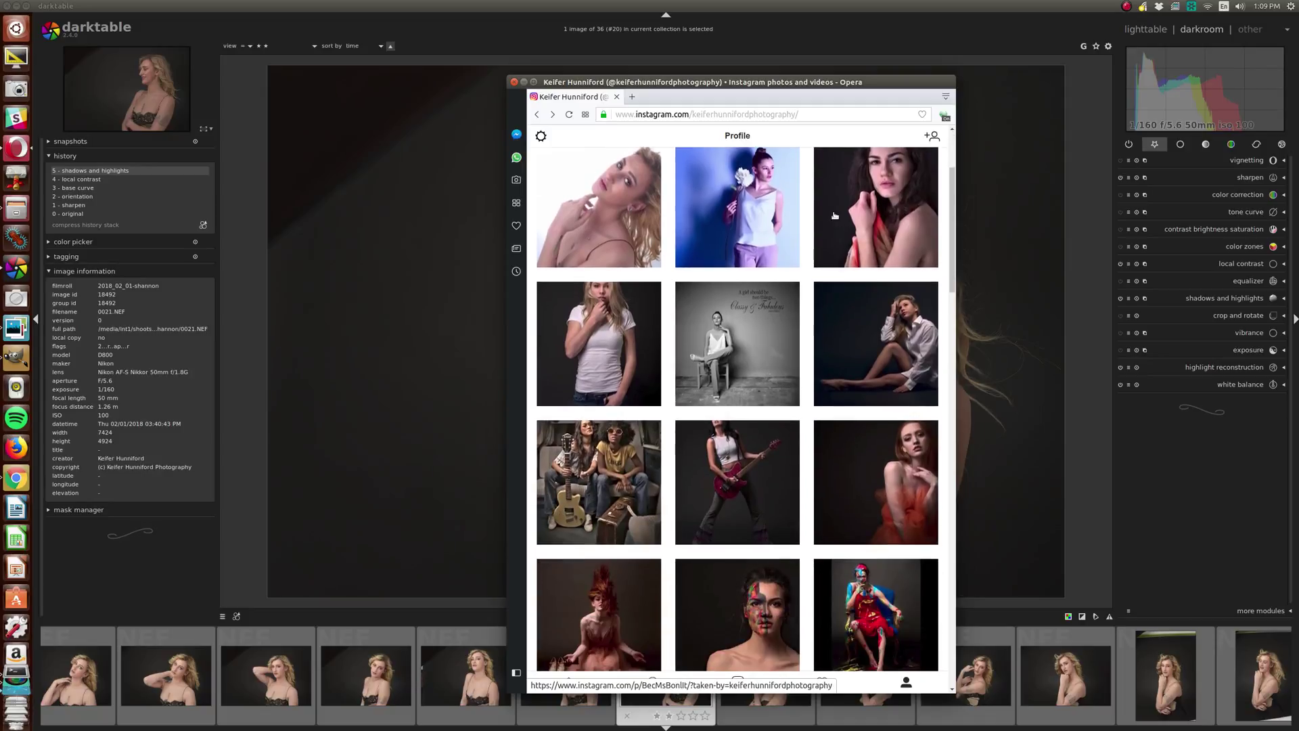
pyautogui.scroll(3, 834, 317)
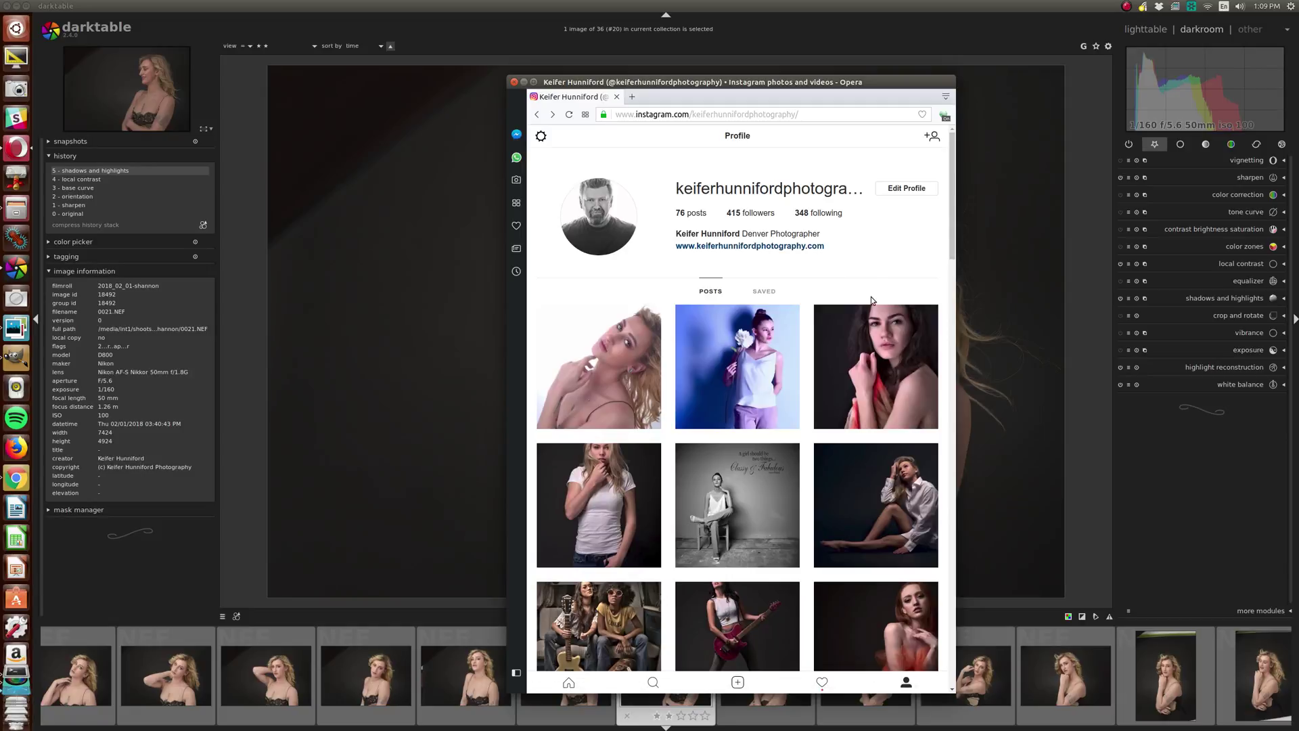
pyautogui.scroll(-5, 872, 299)
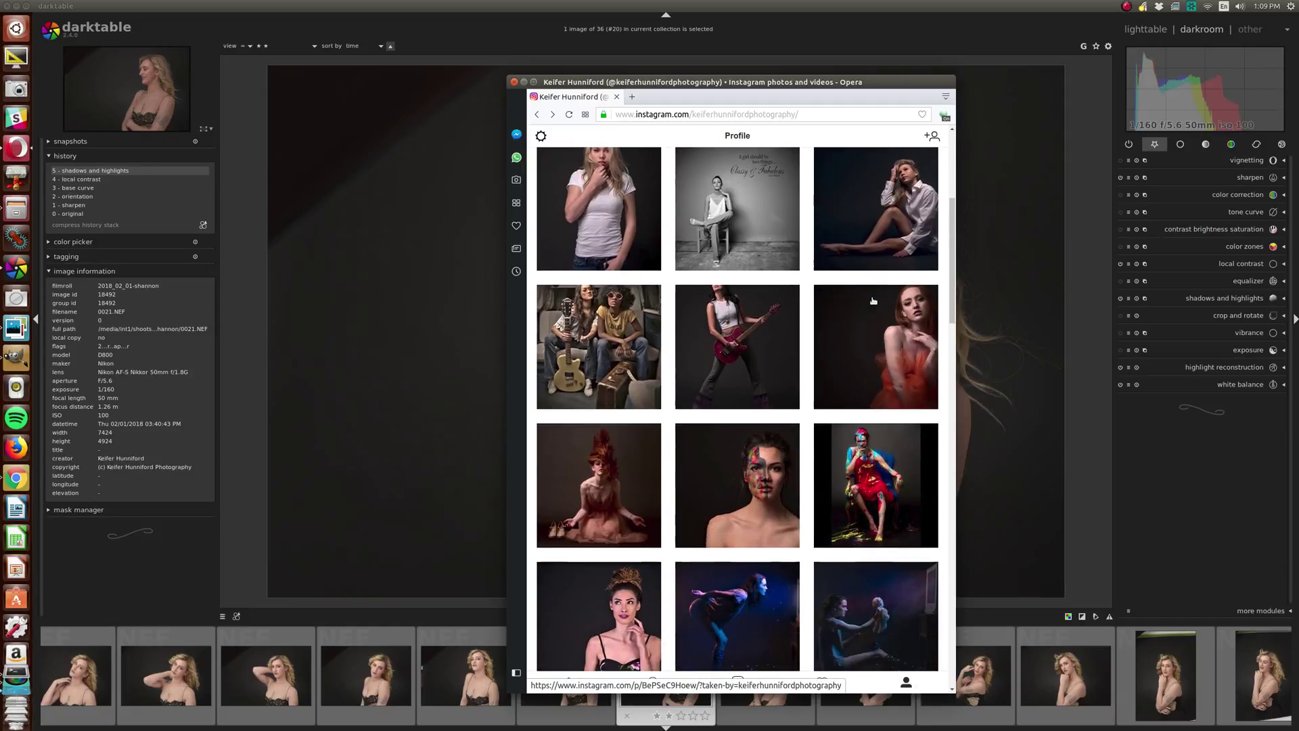
pyautogui.scroll(-10, 873, 301)
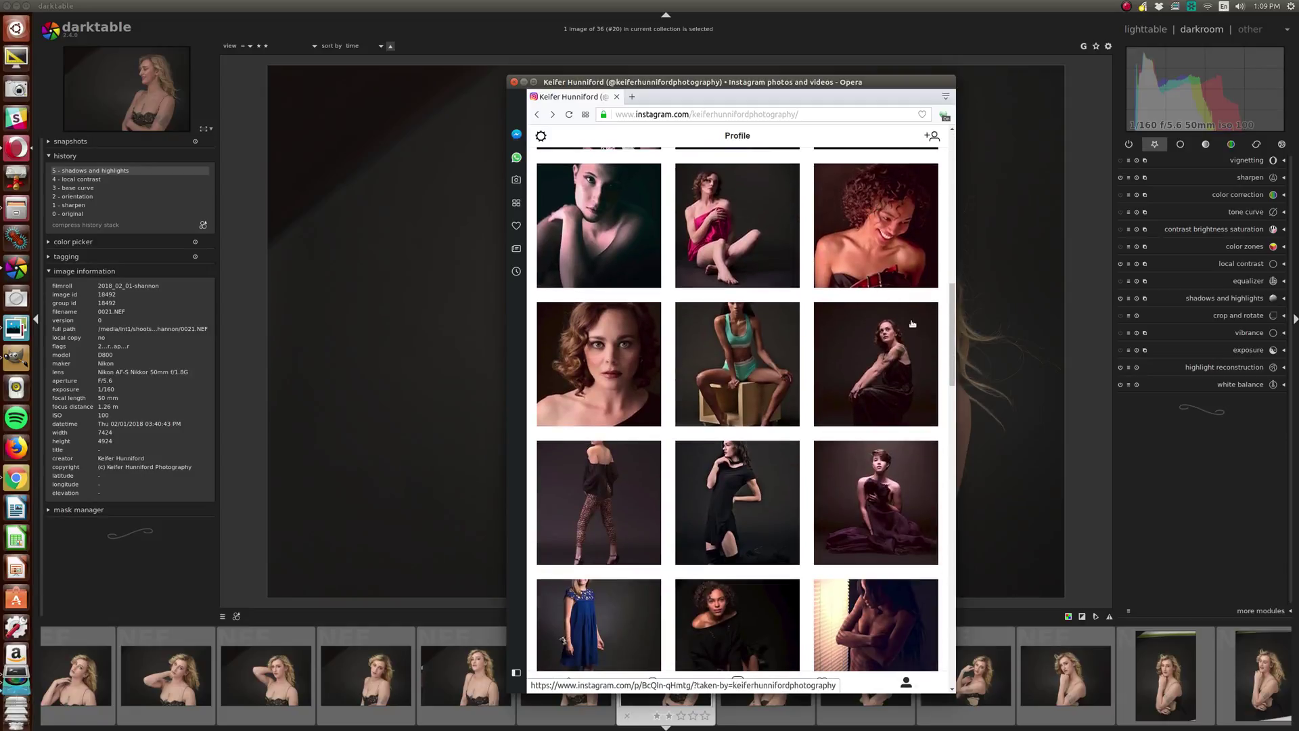
pyautogui.scroll(-5, 951, 317)
pyautogui.scroll(6, 935, 221)
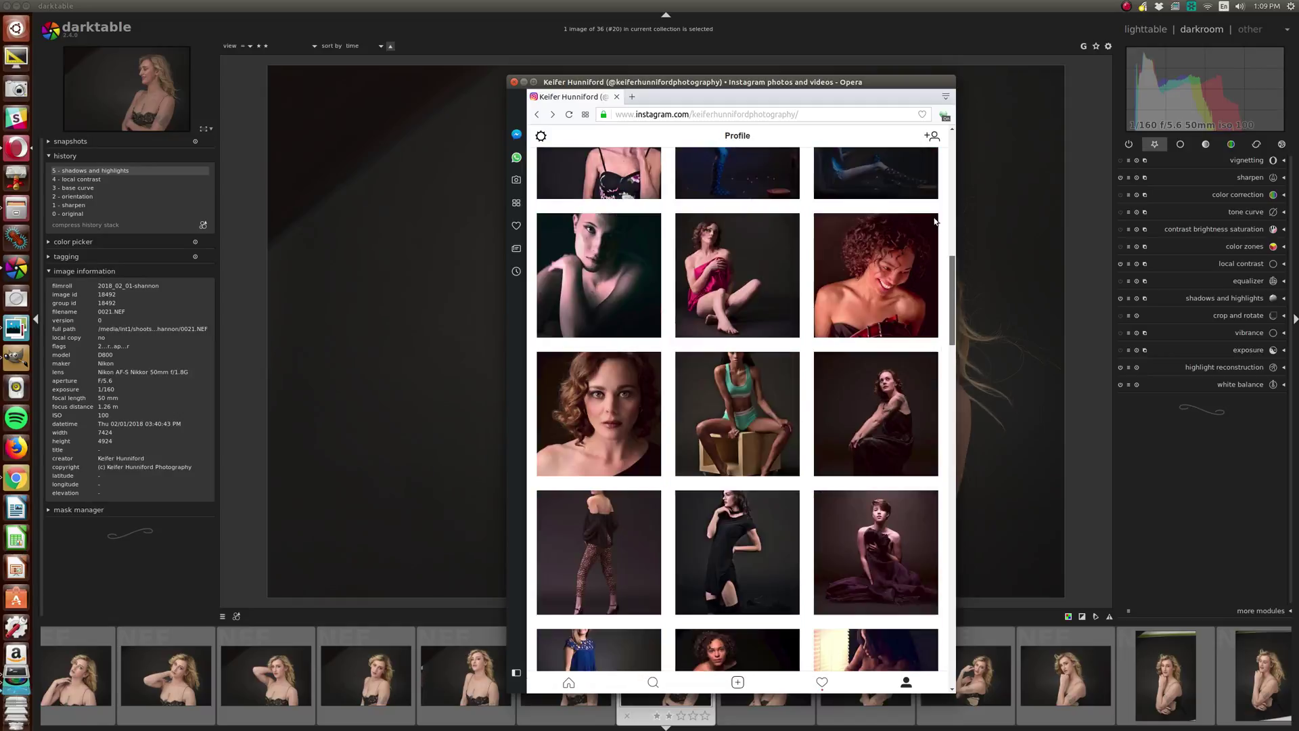
pyautogui.scroll(10, 935, 222)
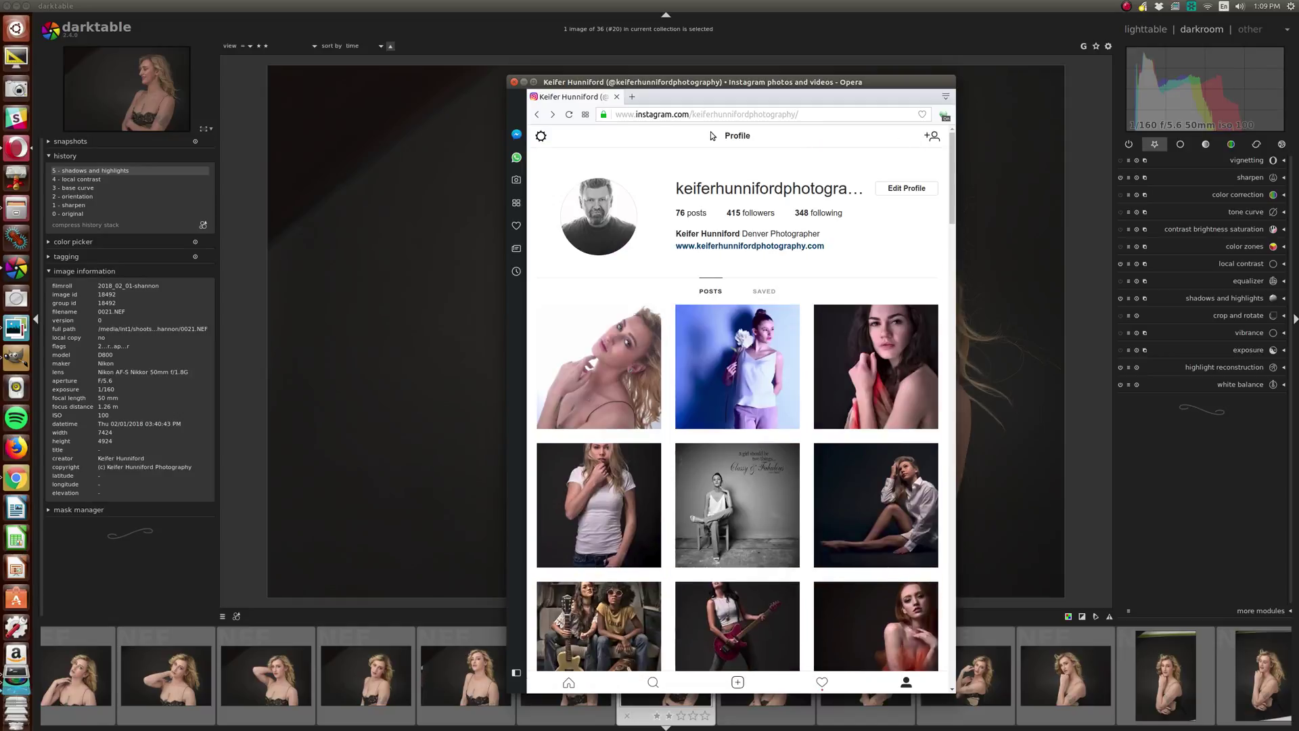
pyautogui.click(513, 82)
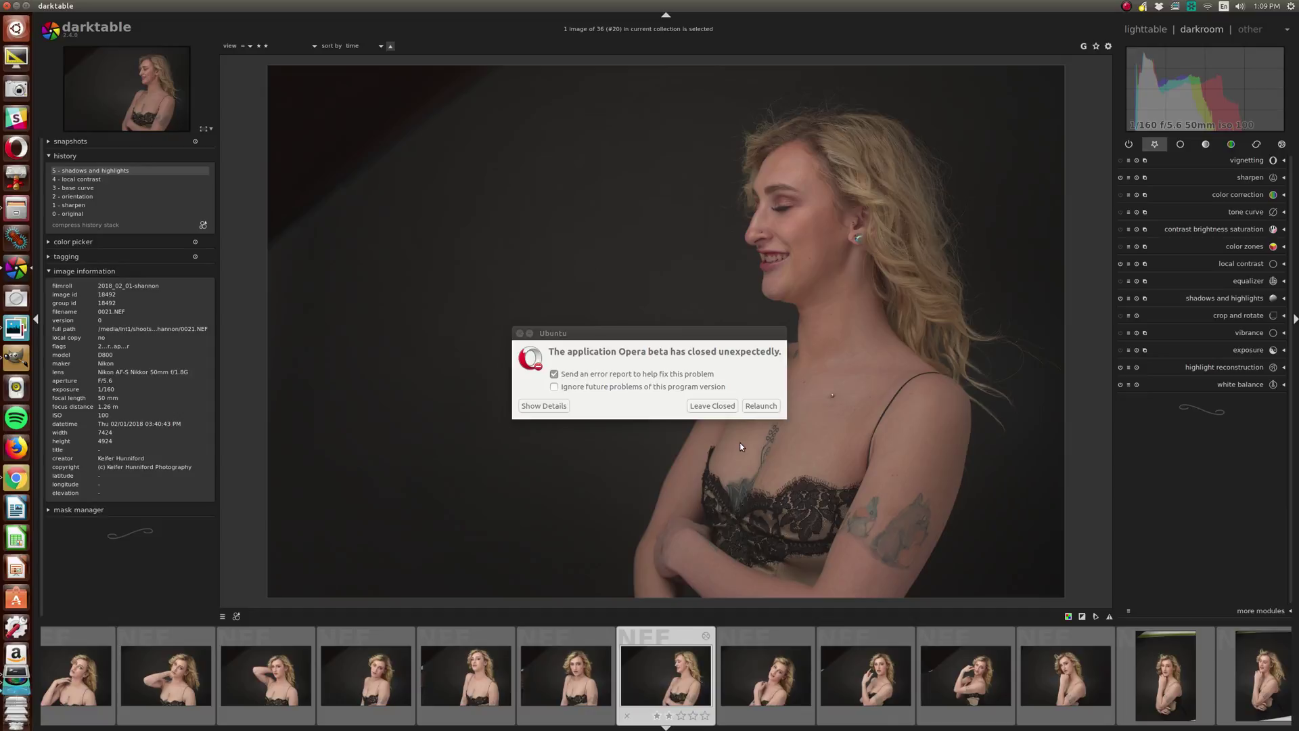
pyautogui.click(718, 408)
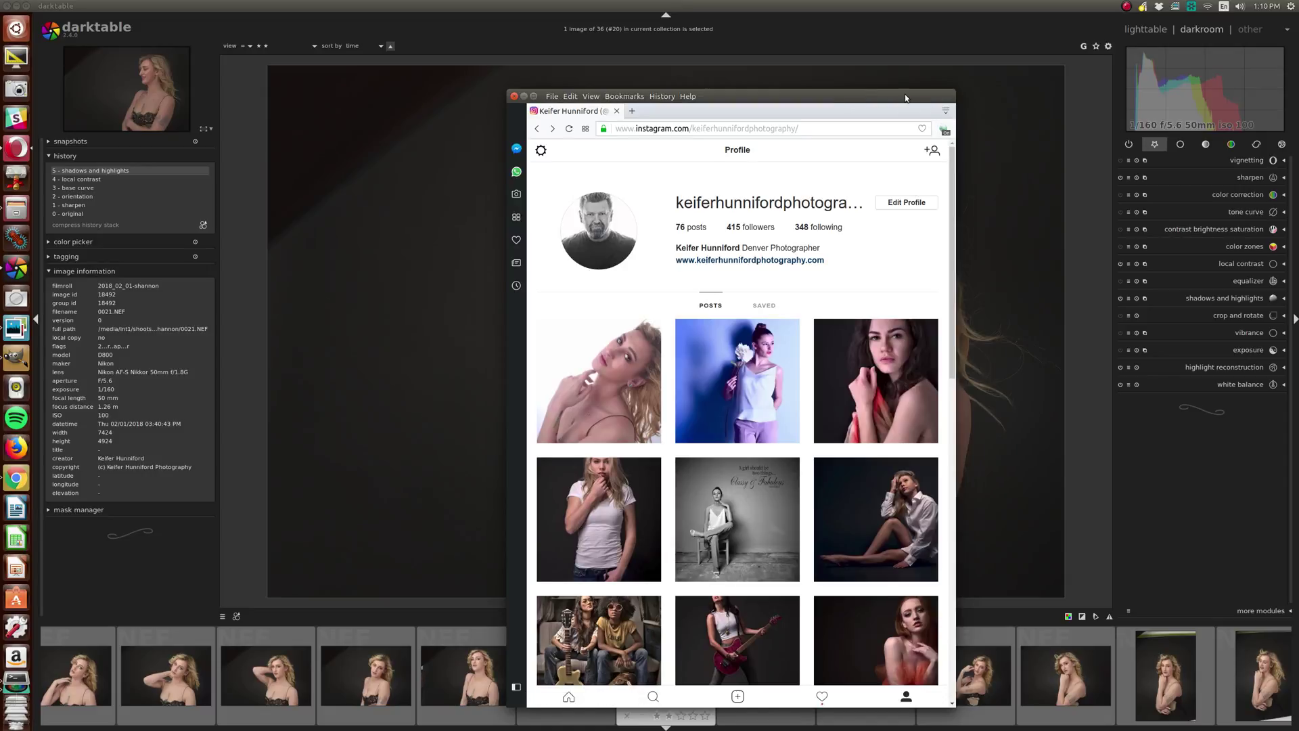
# - Open the file picker for a new Instagram post in Opera, cancel it, and return to darktable
pyautogui.click(742, 686)
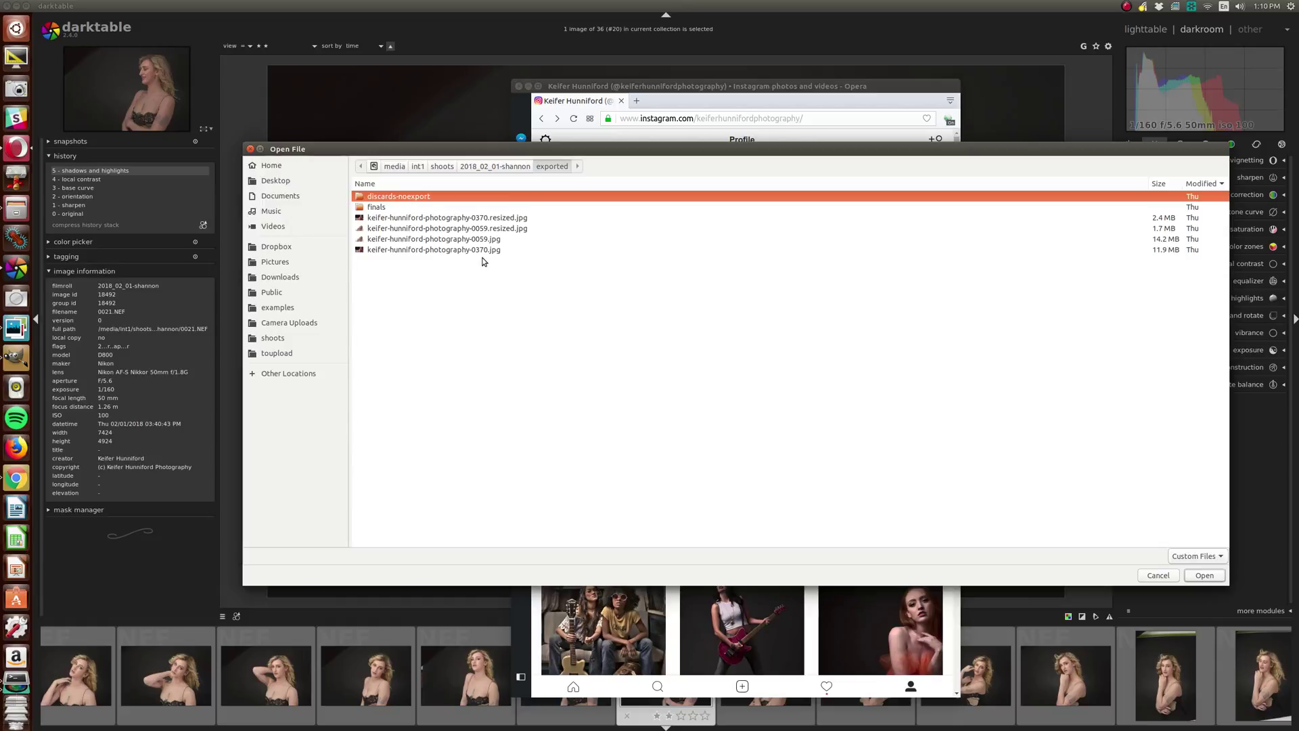
pyautogui.press('Escape')
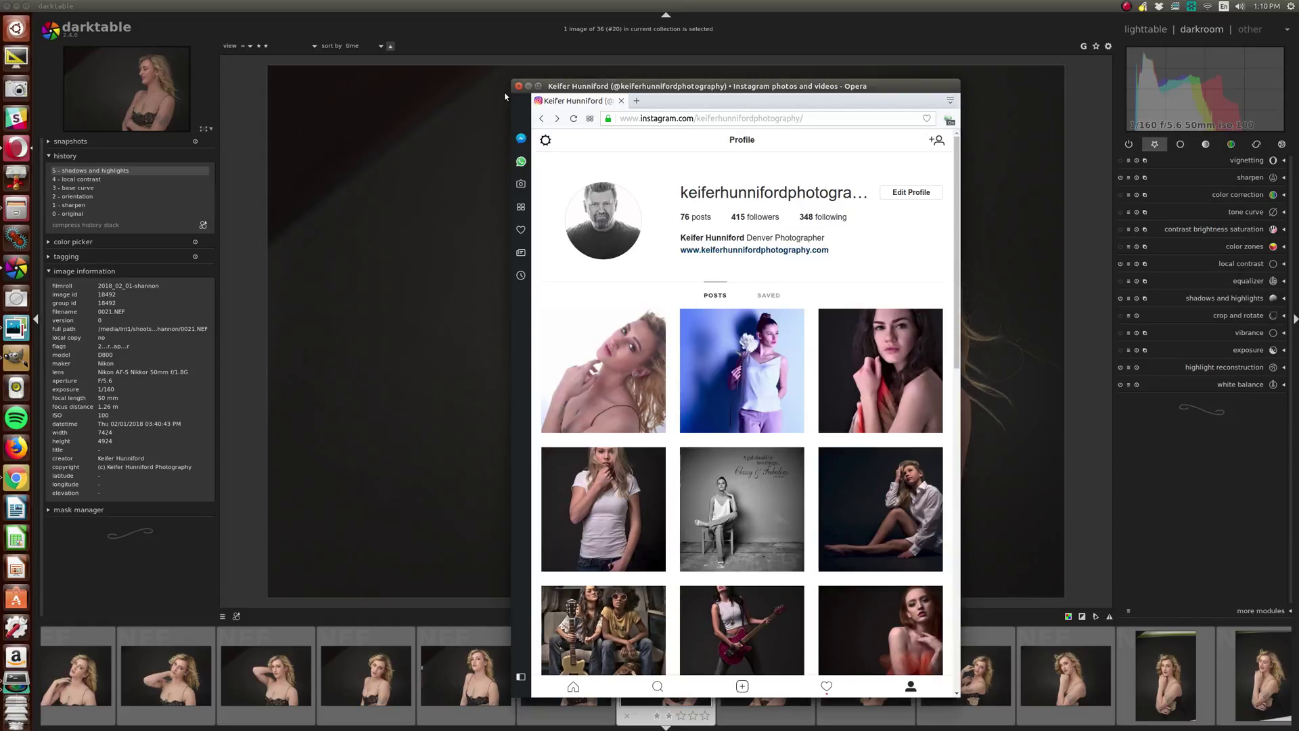
pyautogui.hotkey('alt', 'Tab')
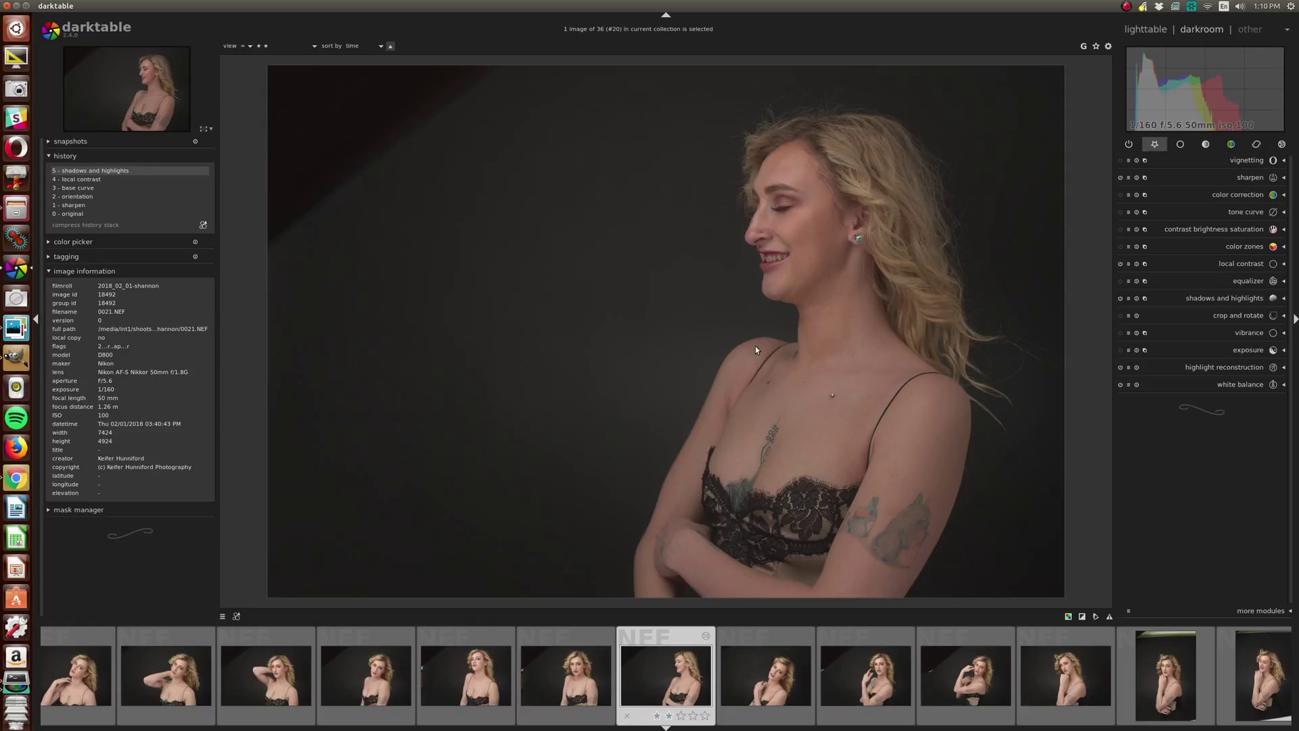
# - Return to the lighttable, select every image in the collection, and discard their history stacks
pyautogui.press('l')
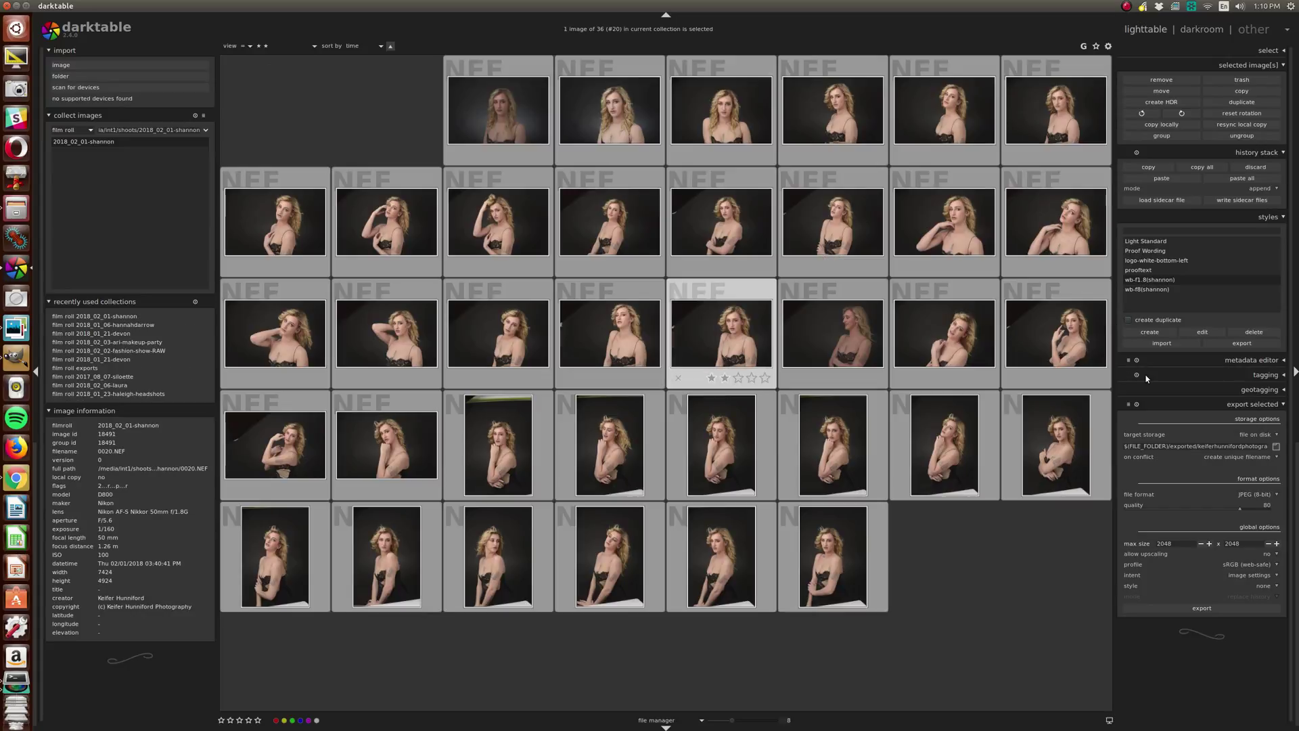
pyautogui.hotkey('ctrl', 'a')
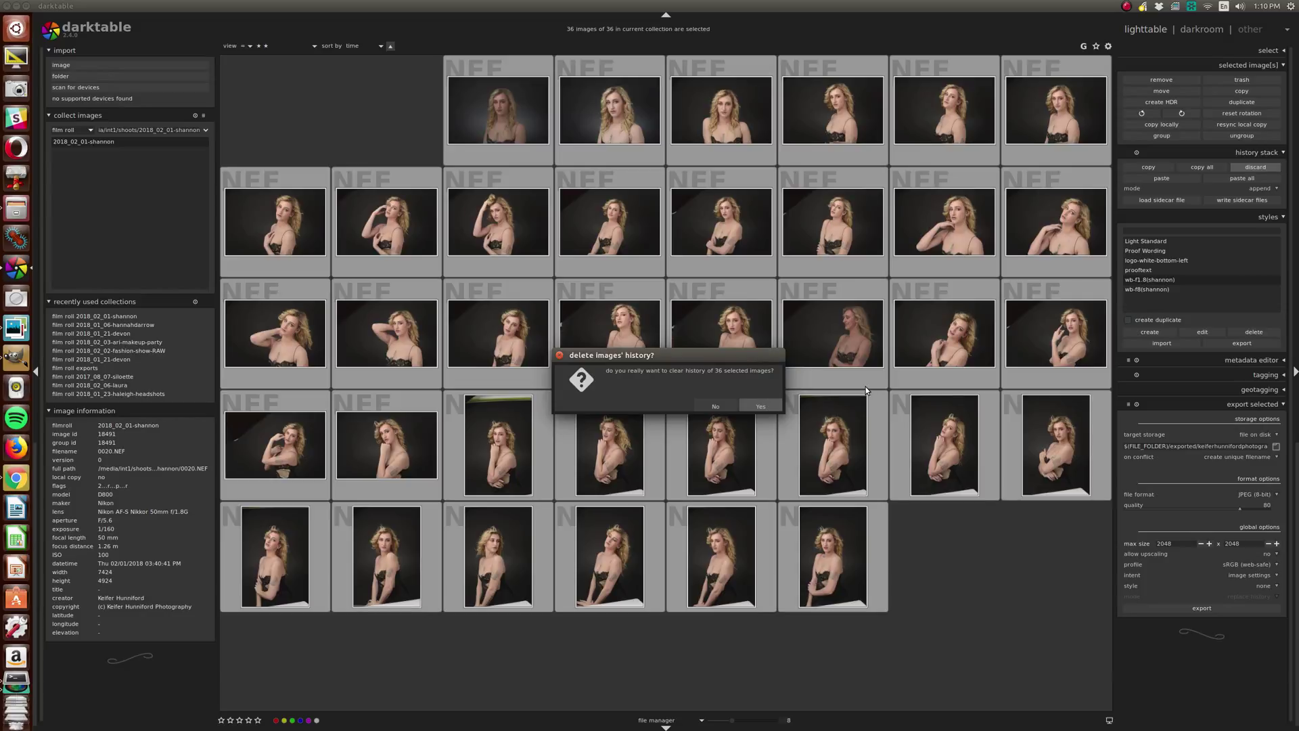
pyautogui.click(761, 405)
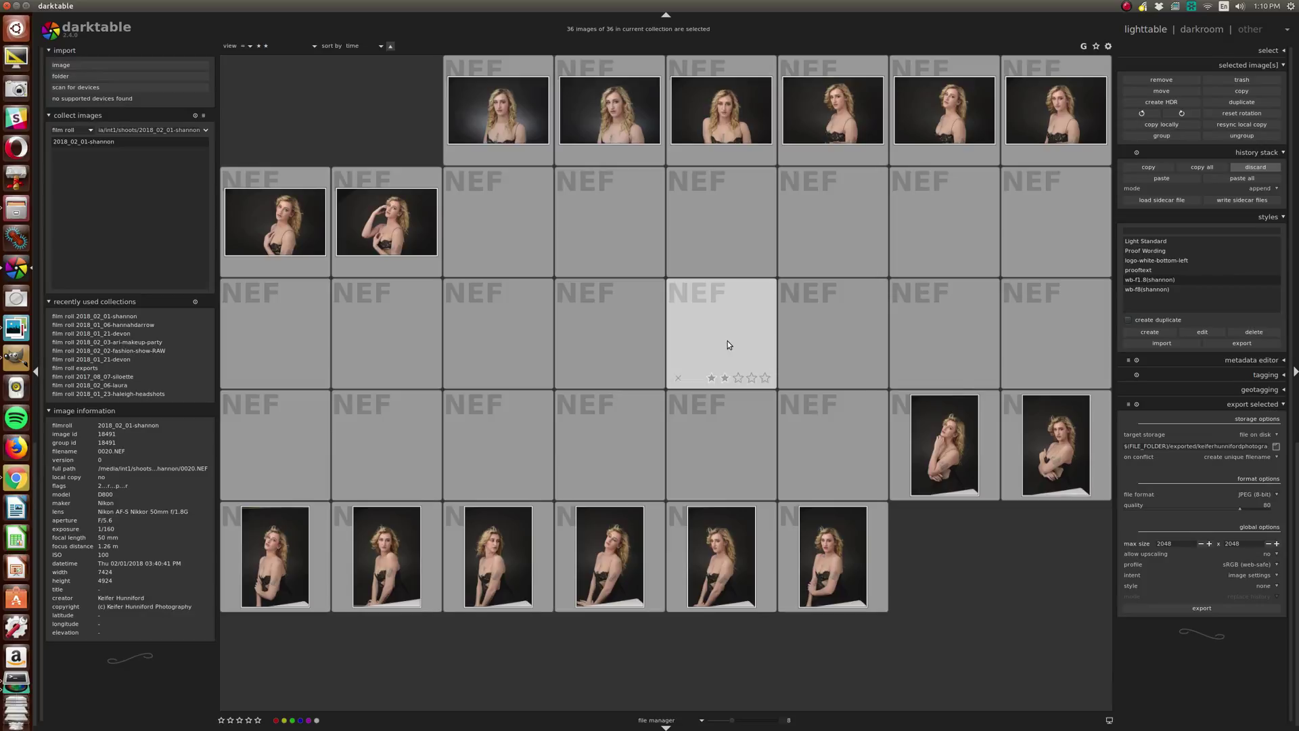
pyautogui.keyDown('ctrl'); pyautogui.scroll(5, 727, 341); pyautogui.keyUp('ctrl')
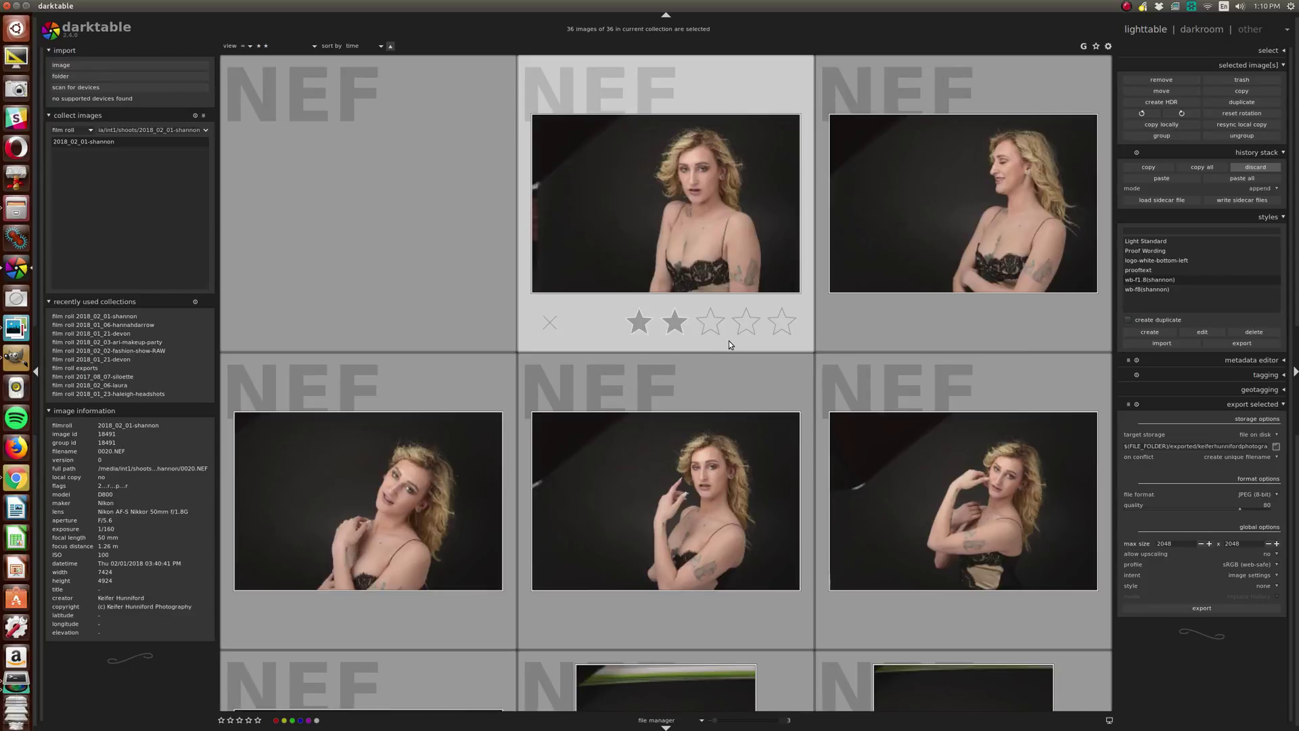
pyautogui.keyDown('ctrl'); pyautogui.scroll(-3, 728, 339); pyautogui.keyUp('ctrl')
pyautogui.keyDown('ctrl'); pyautogui.scroll(-1, 729, 340); pyautogui.keyUp('ctrl')
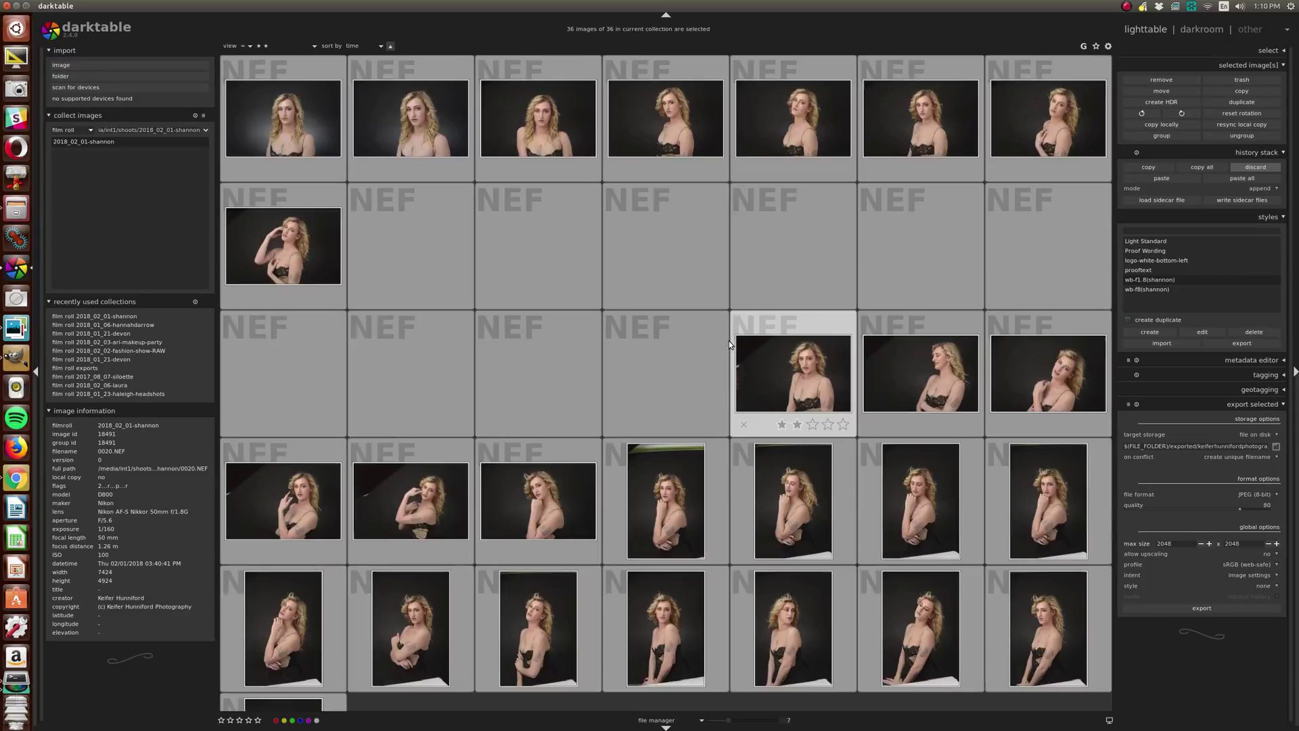
pyautogui.scroll(-2, 729, 339)
pyautogui.scroll(2, 731, 339)
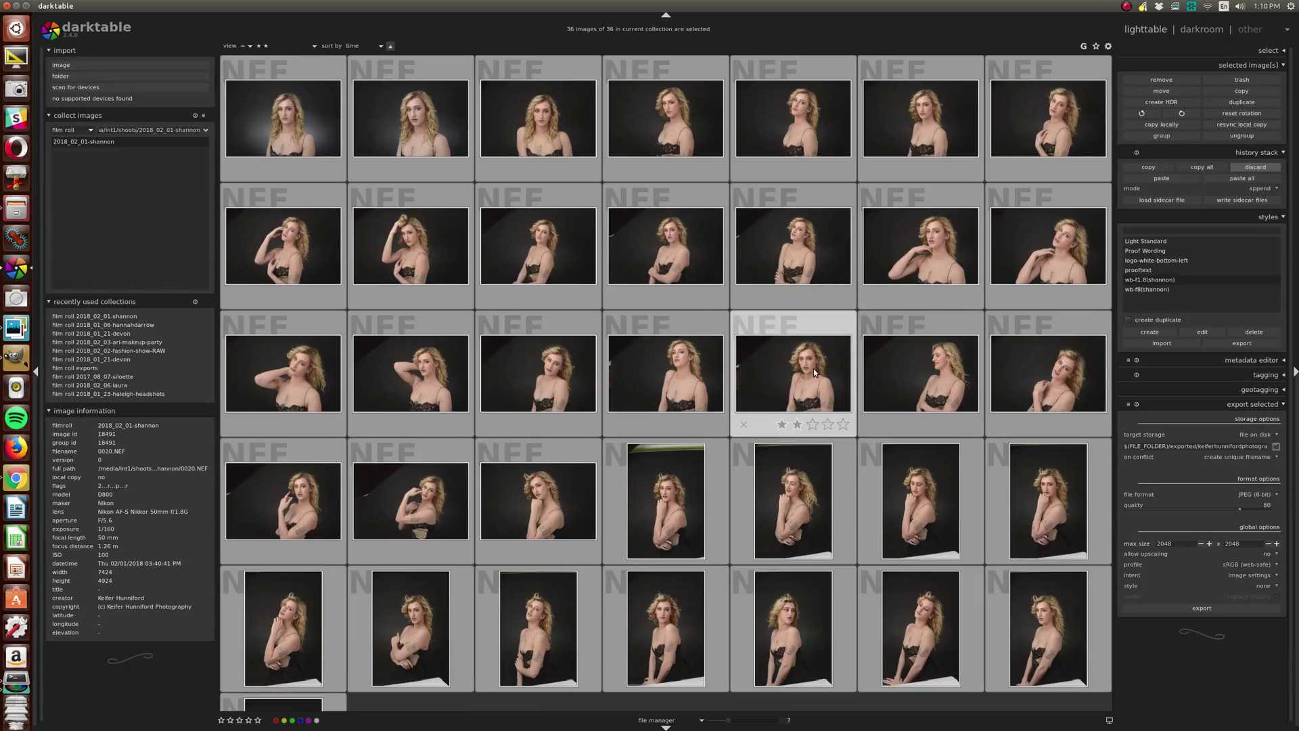
# - Page through the enlarged single-image previews from 0020.NEF to _8003273.NEF and back to 0024.NEF
pyautogui.press('w')
pyautogui.click(813, 364)
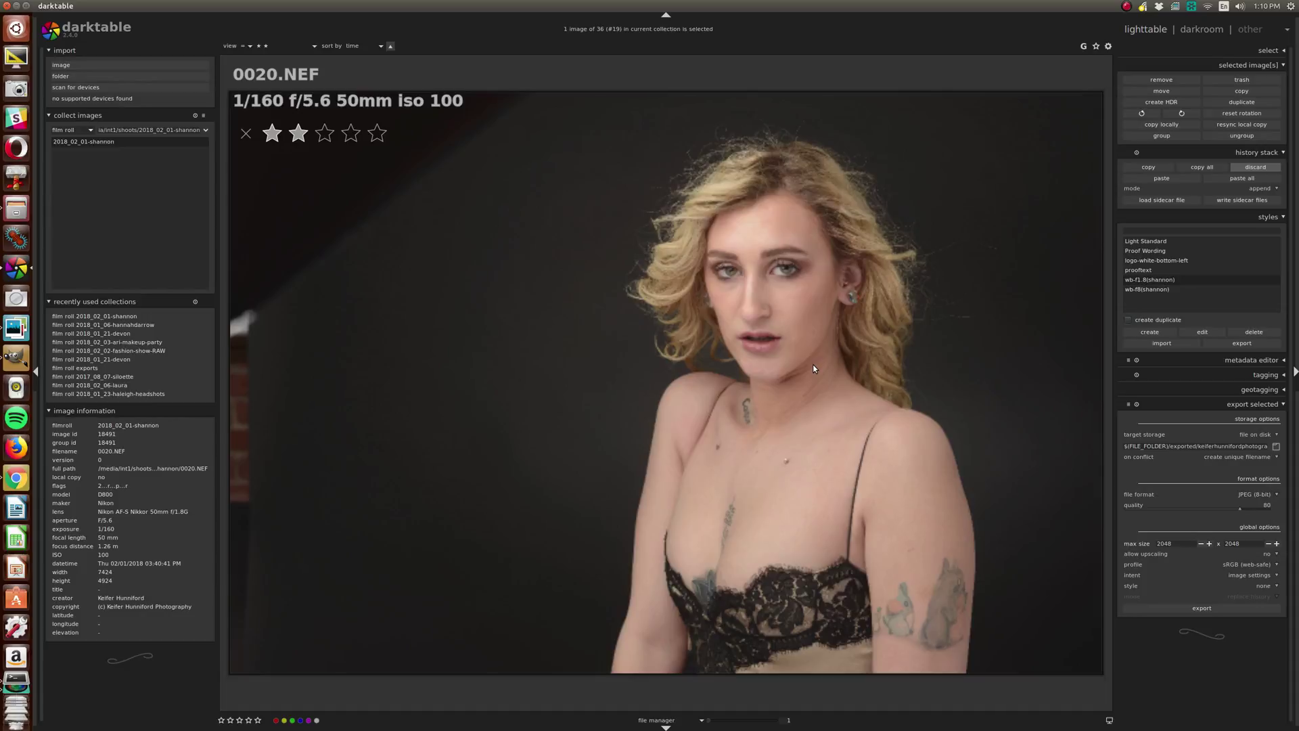
pyautogui.scroll(-2, 813, 364)
pyautogui.scroll(-4, 813, 368)
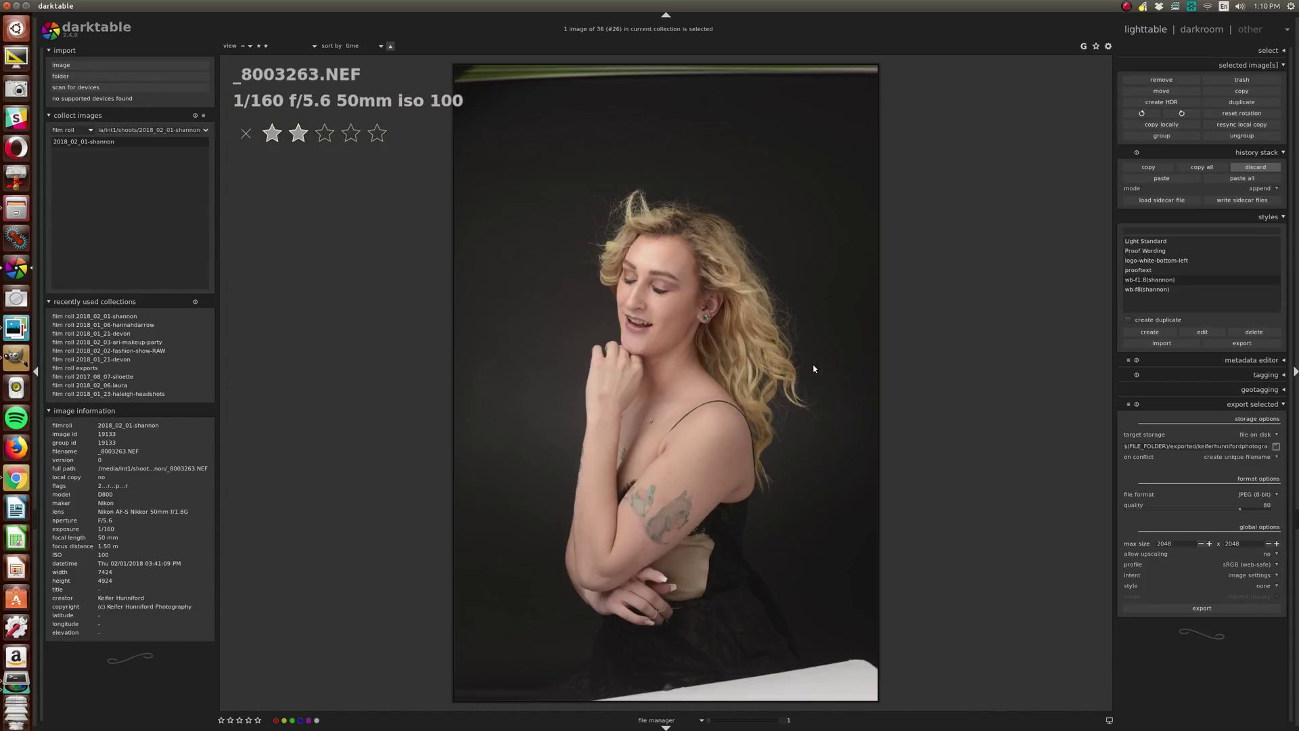
pyautogui.scroll(-2, 814, 368)
pyautogui.scroll(-1, 814, 368)
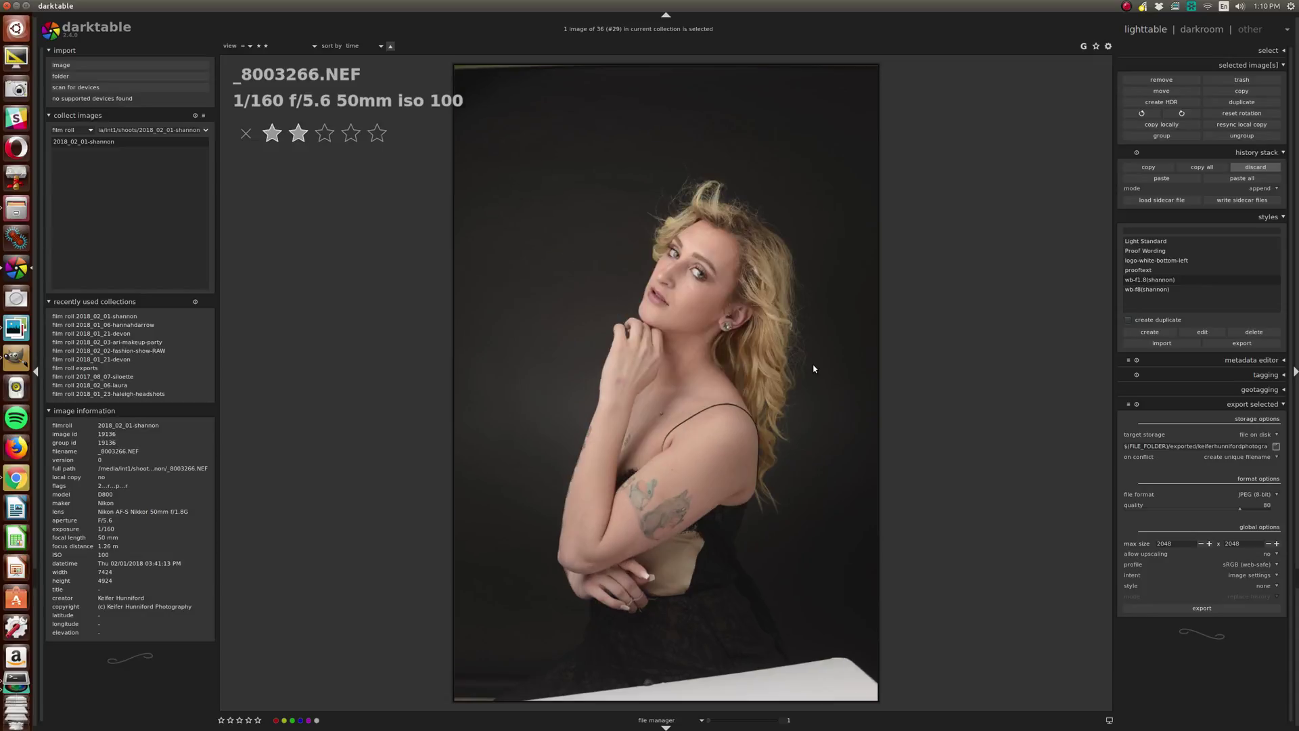
pyautogui.scroll(-2, 813, 369)
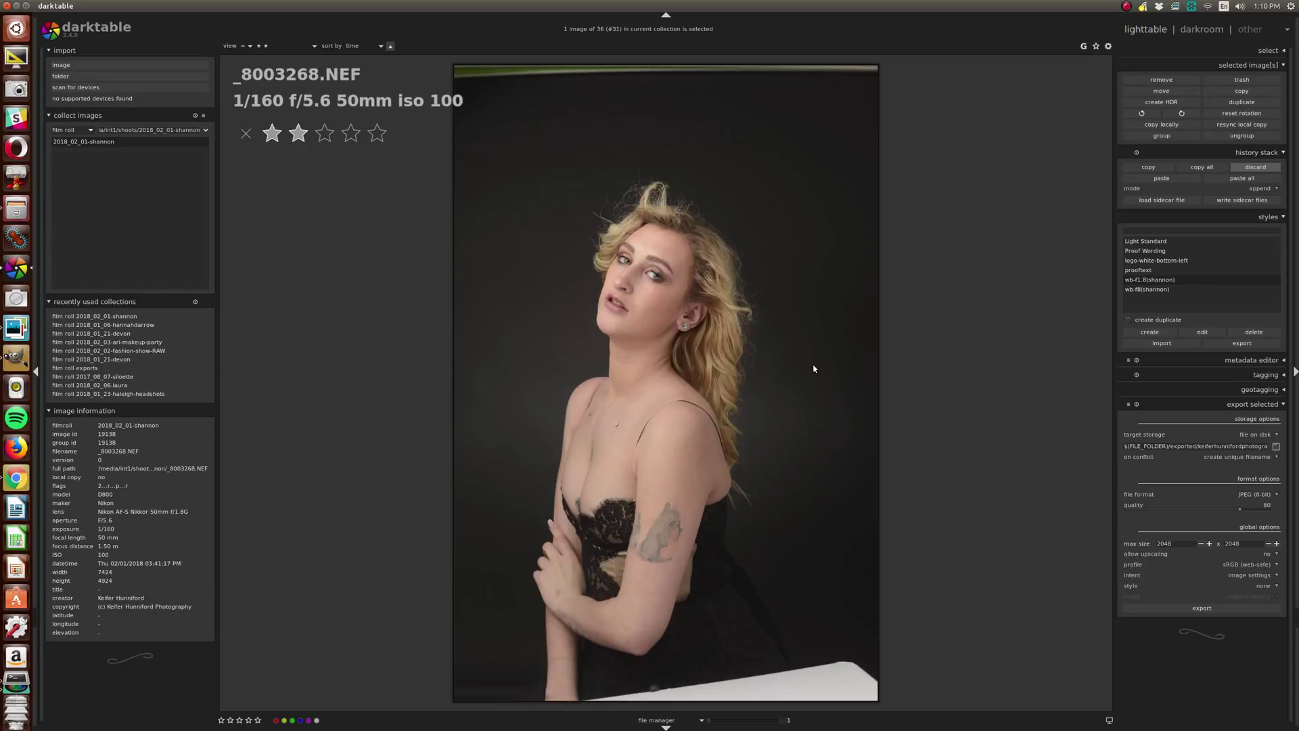
pyautogui.scroll(-3, 814, 369)
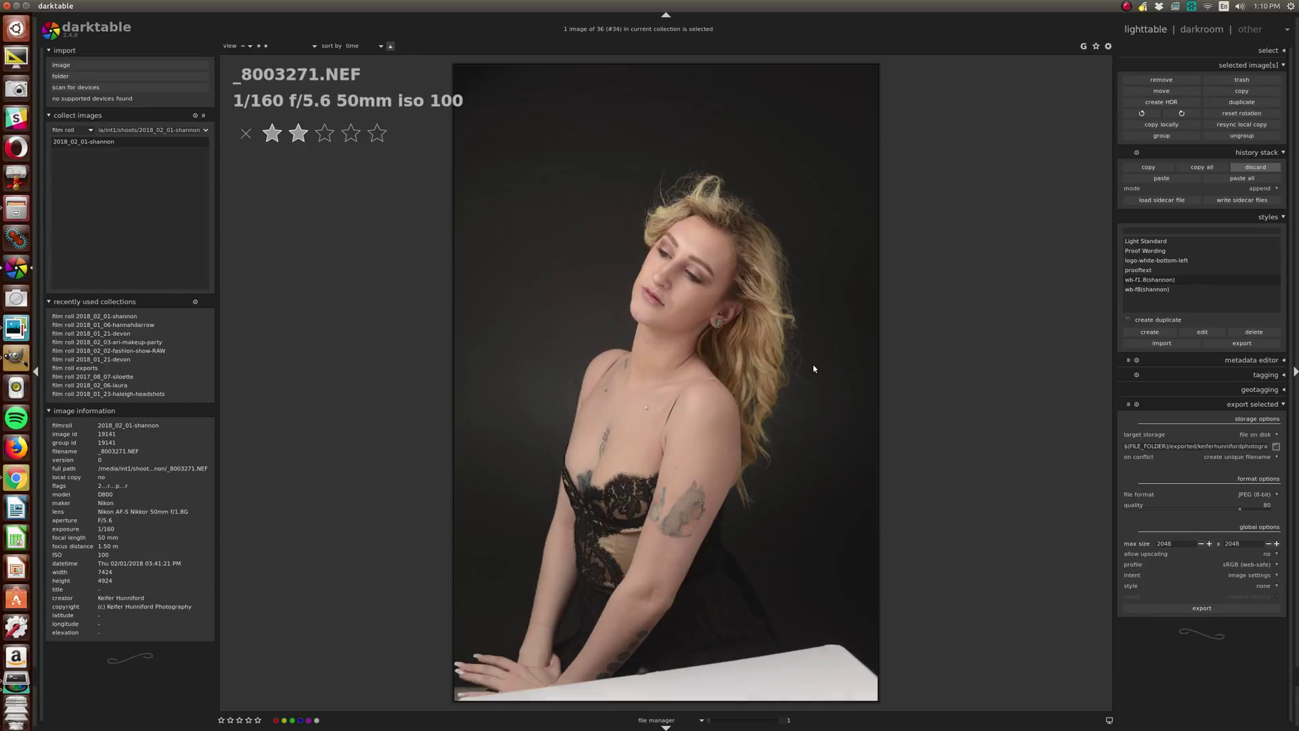
pyautogui.scroll(-2, 814, 368)
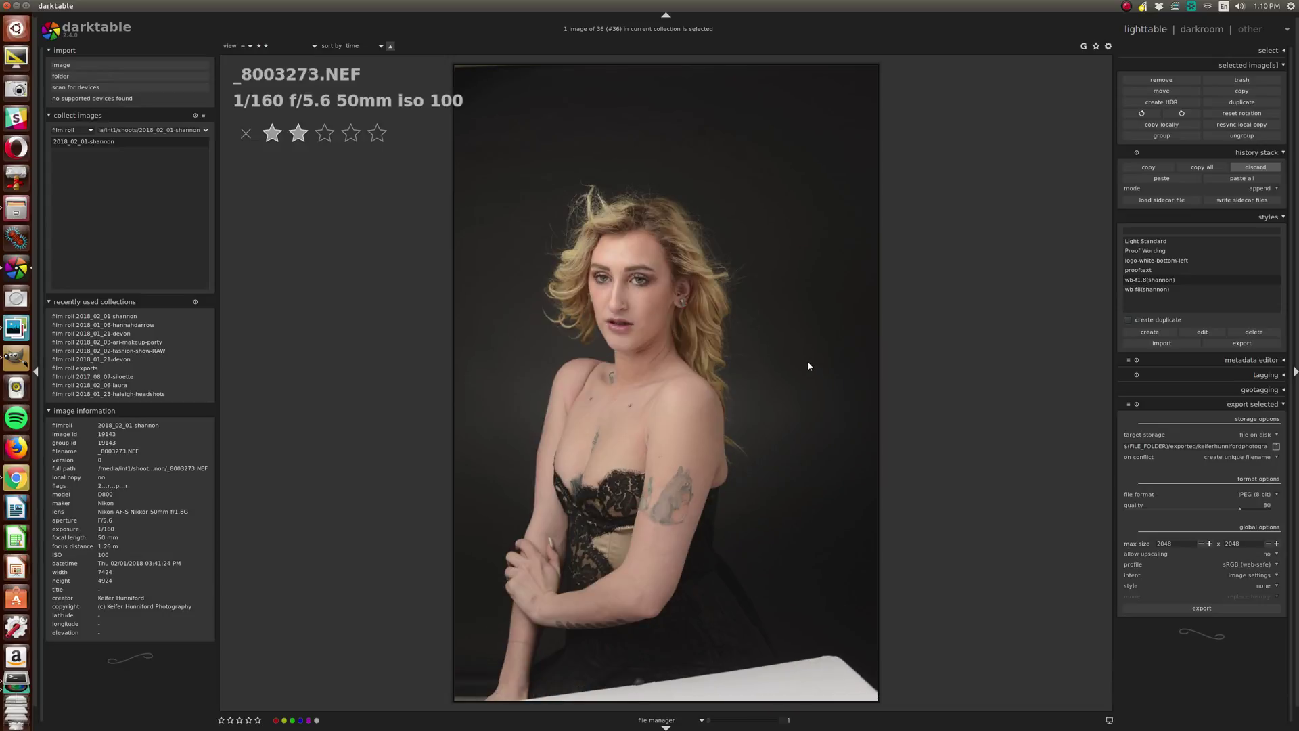
pyautogui.scroll(5, 745, 351)
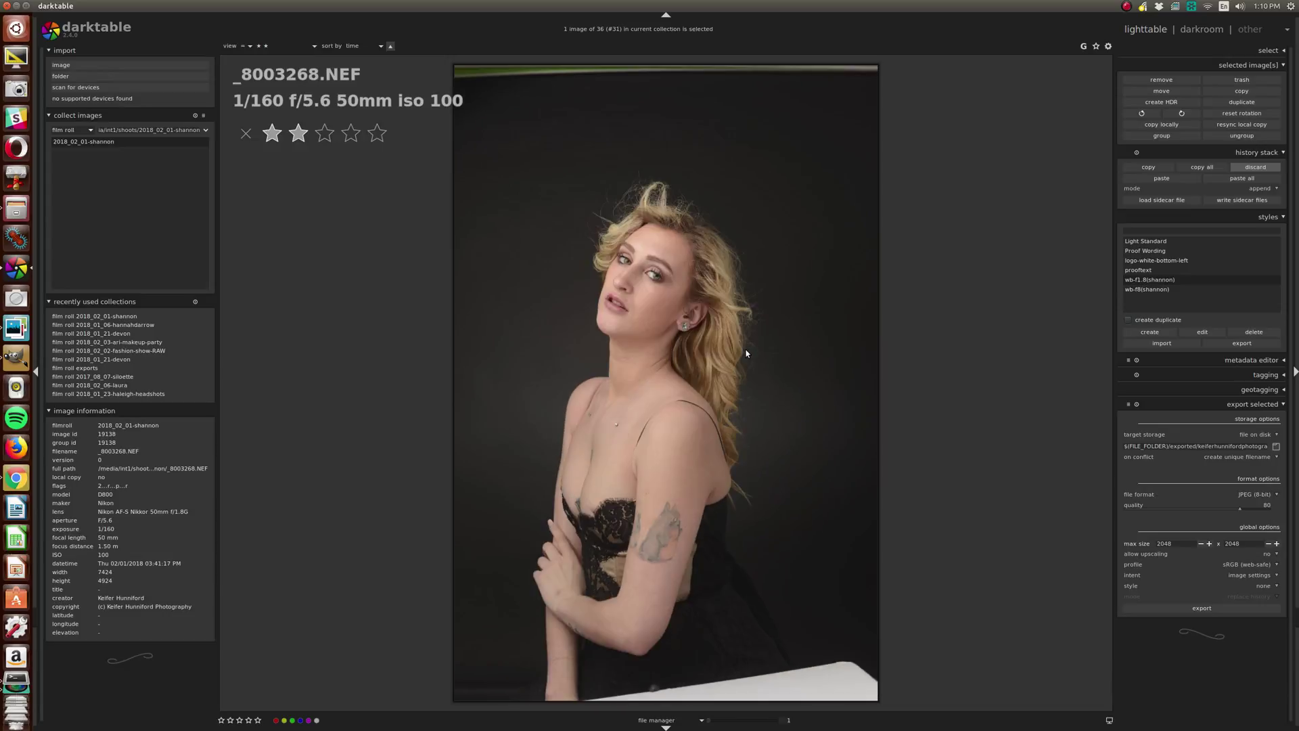
pyautogui.scroll(2, 747, 352)
pyautogui.scroll(-1, 746, 352)
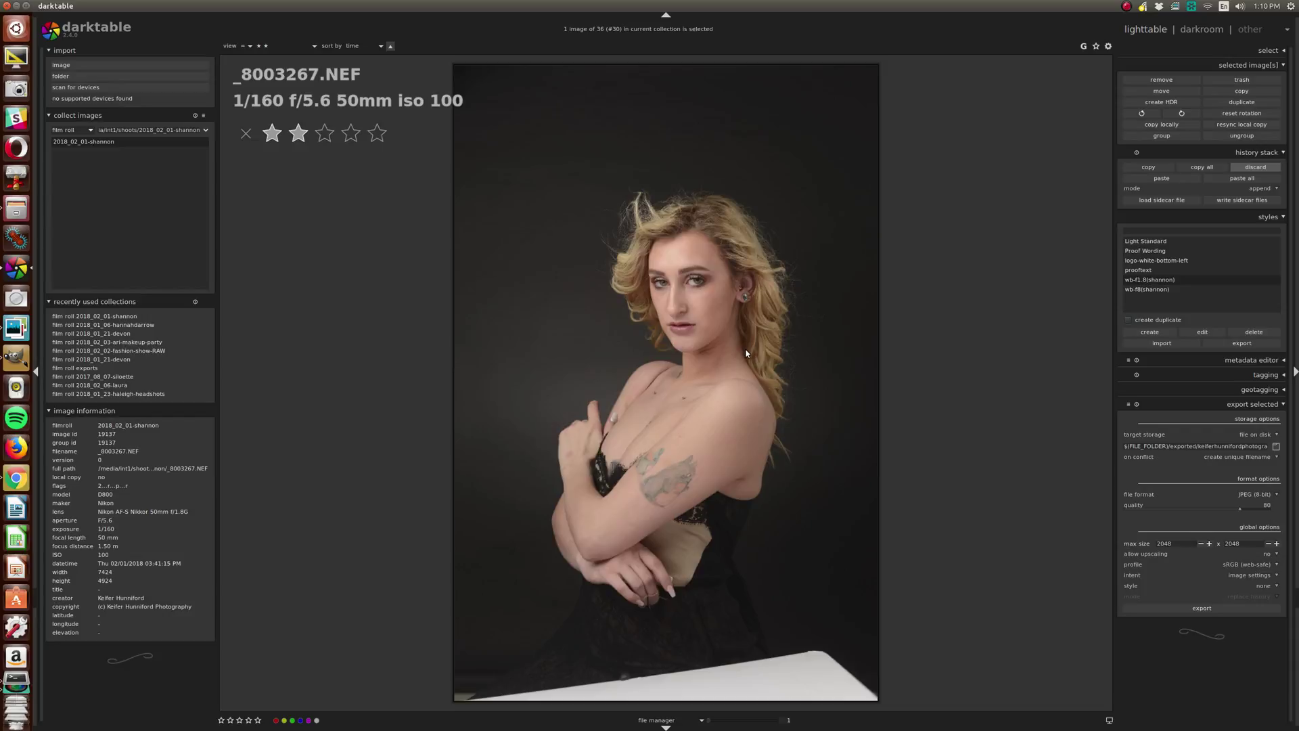
pyautogui.scroll(1, 747, 353)
pyautogui.scroll(3, 746, 351)
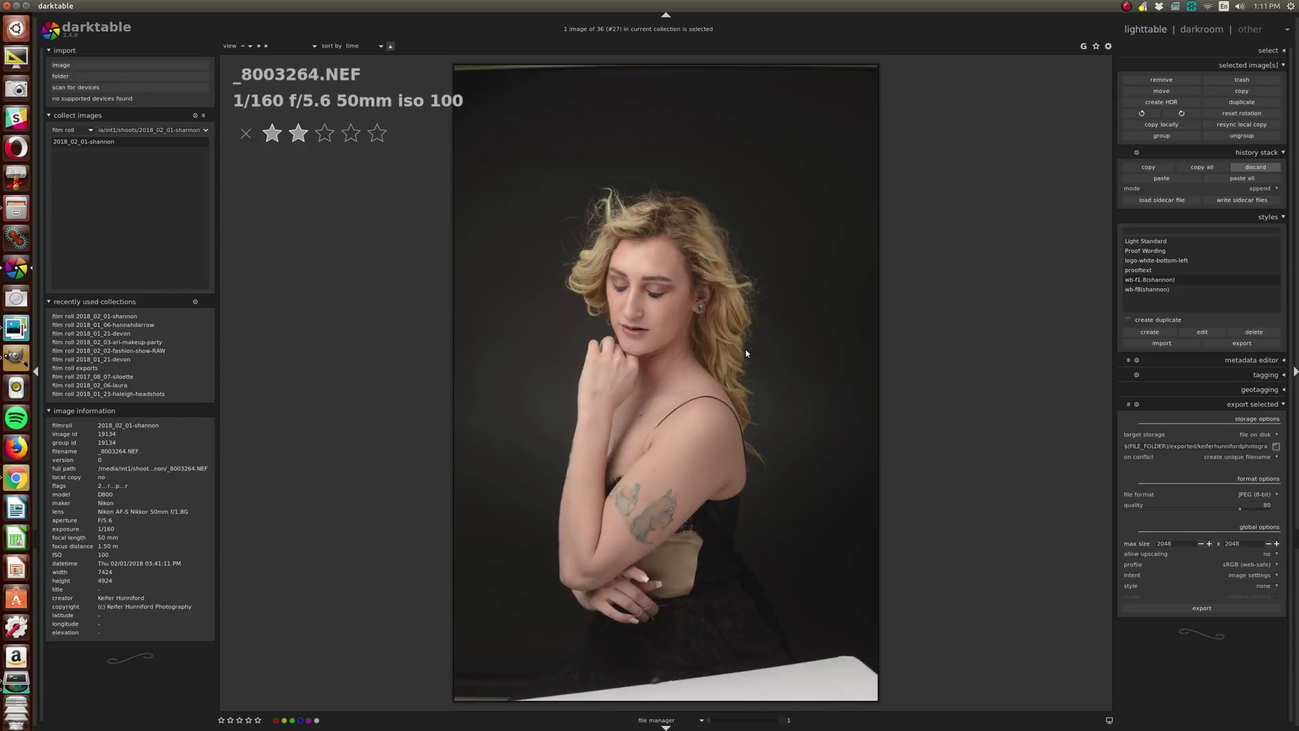
pyautogui.scroll(2, 747, 351)
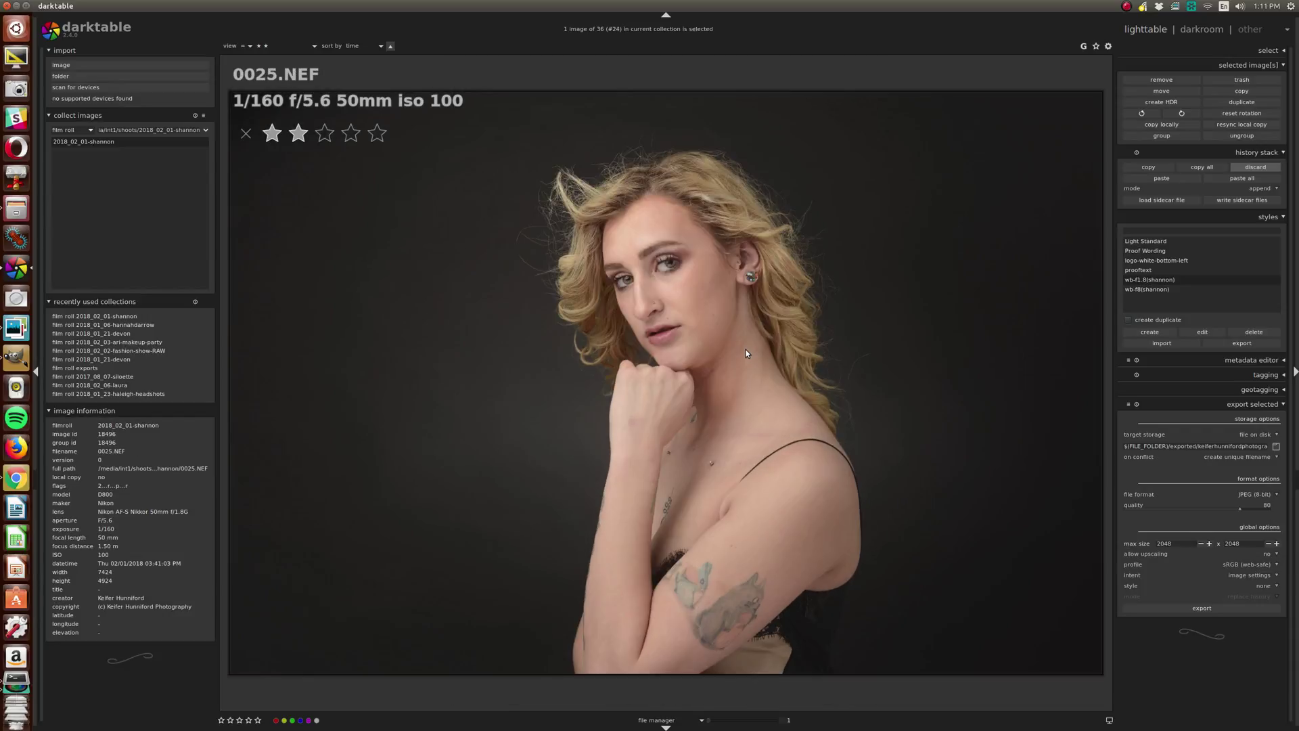
pyautogui.scroll(-1, 746, 352)
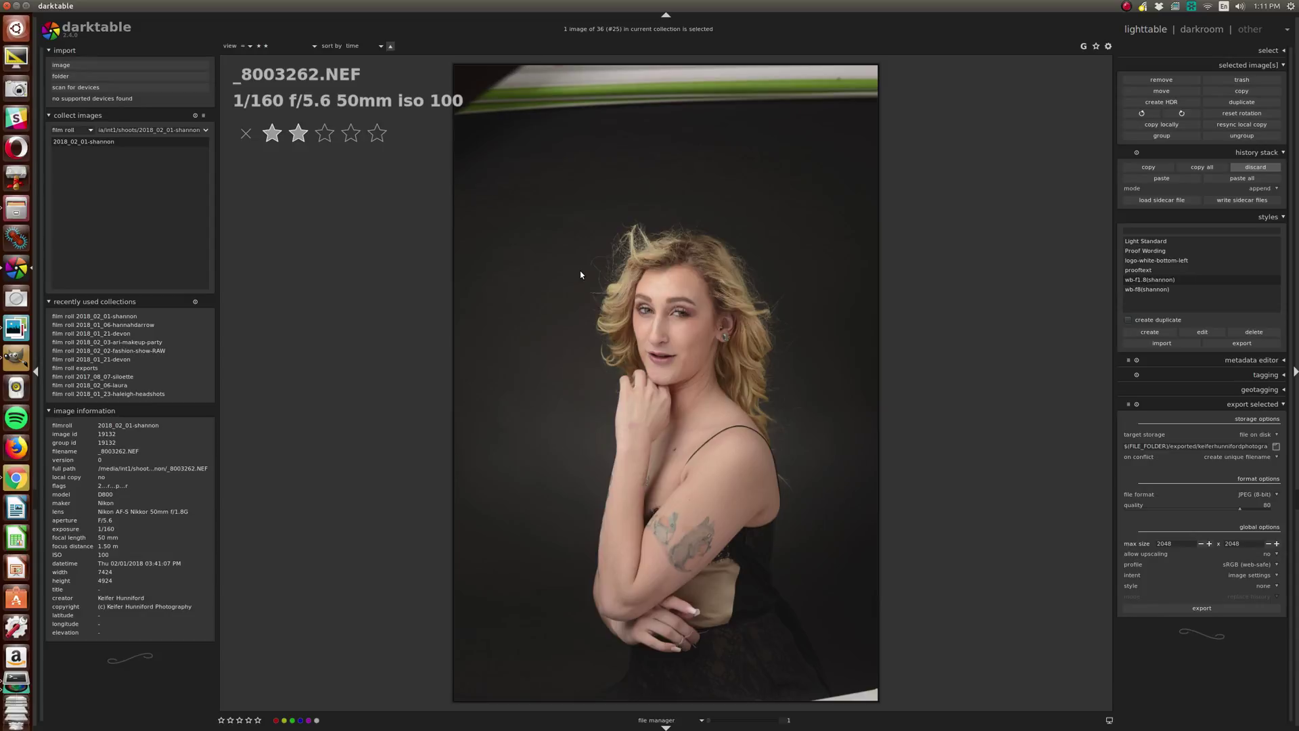
pyautogui.scroll(2, 635, 302)
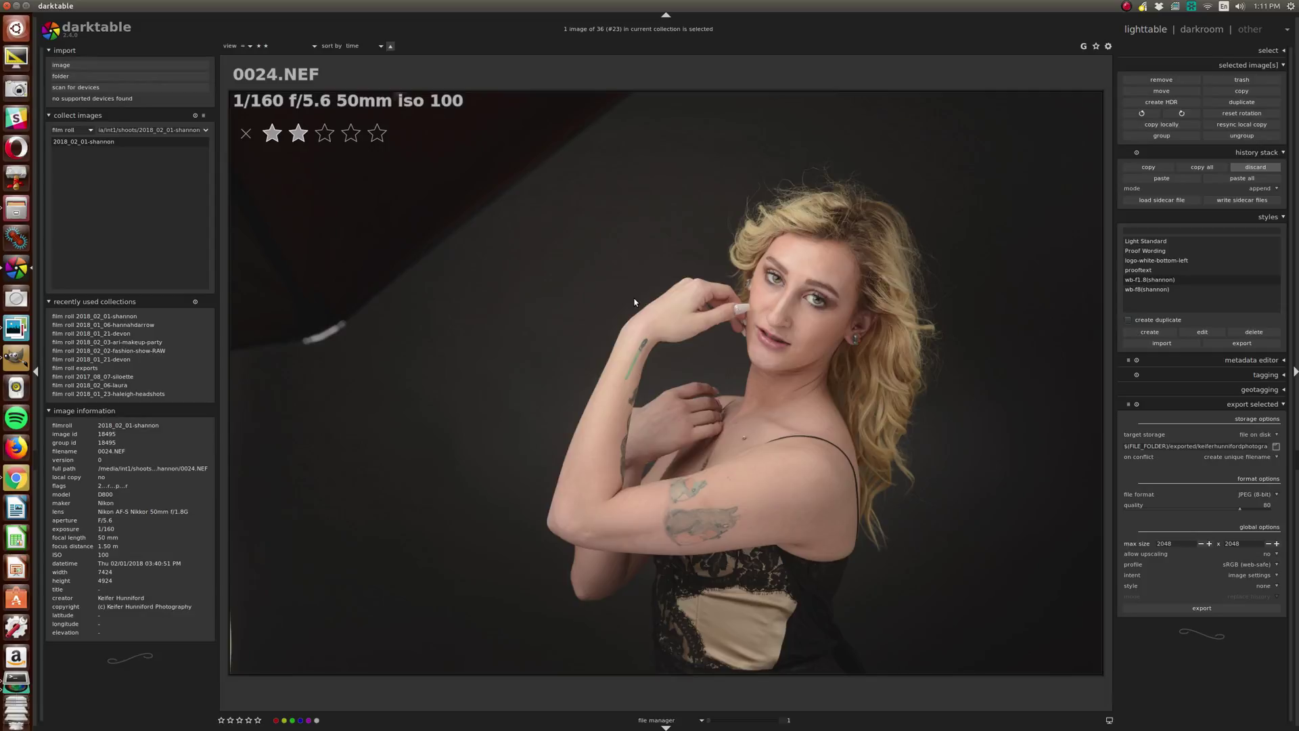
# - Open 0024.NEF in the darkroom and examine the face and eyes at high magnification
pyautogui.doubleClick(826, 290)
pyautogui.scroll(3, 802, 258)
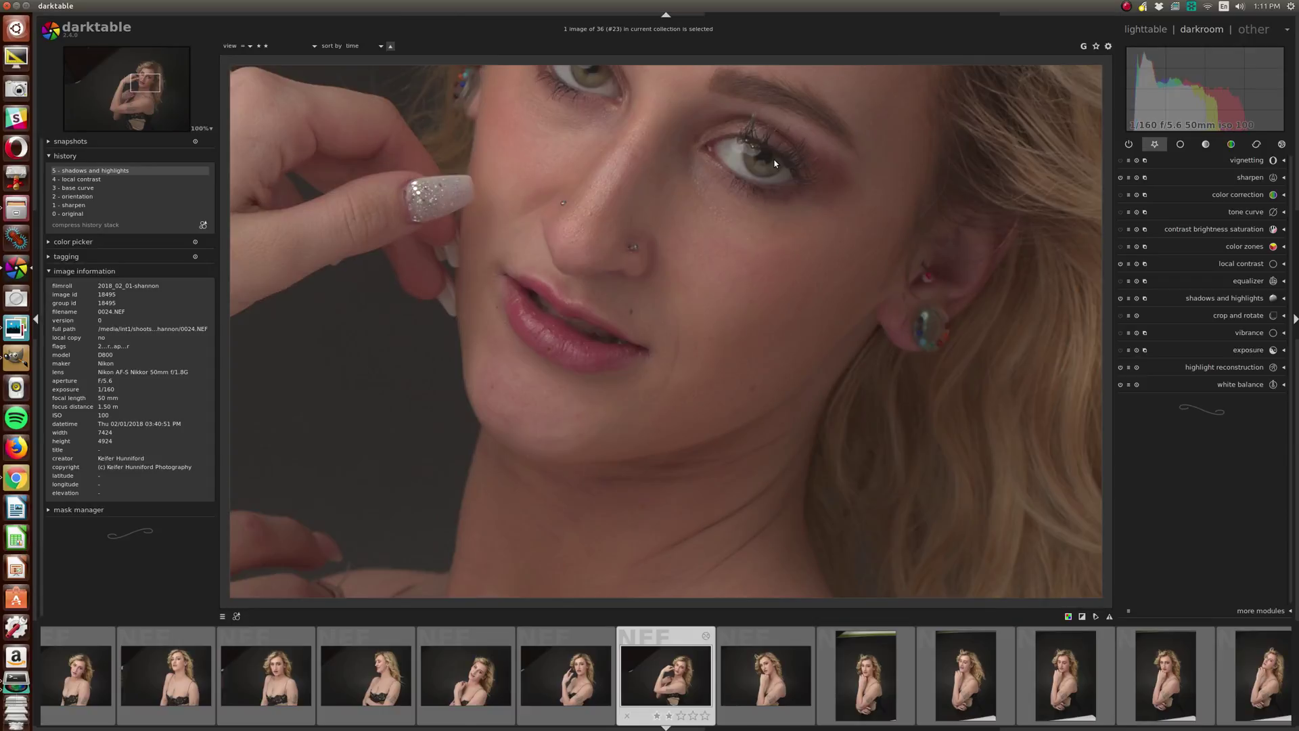
pyautogui.moveTo(768, 217); pyautogui.dragTo(761, 155)
pyautogui.scroll(2, 786, 252)
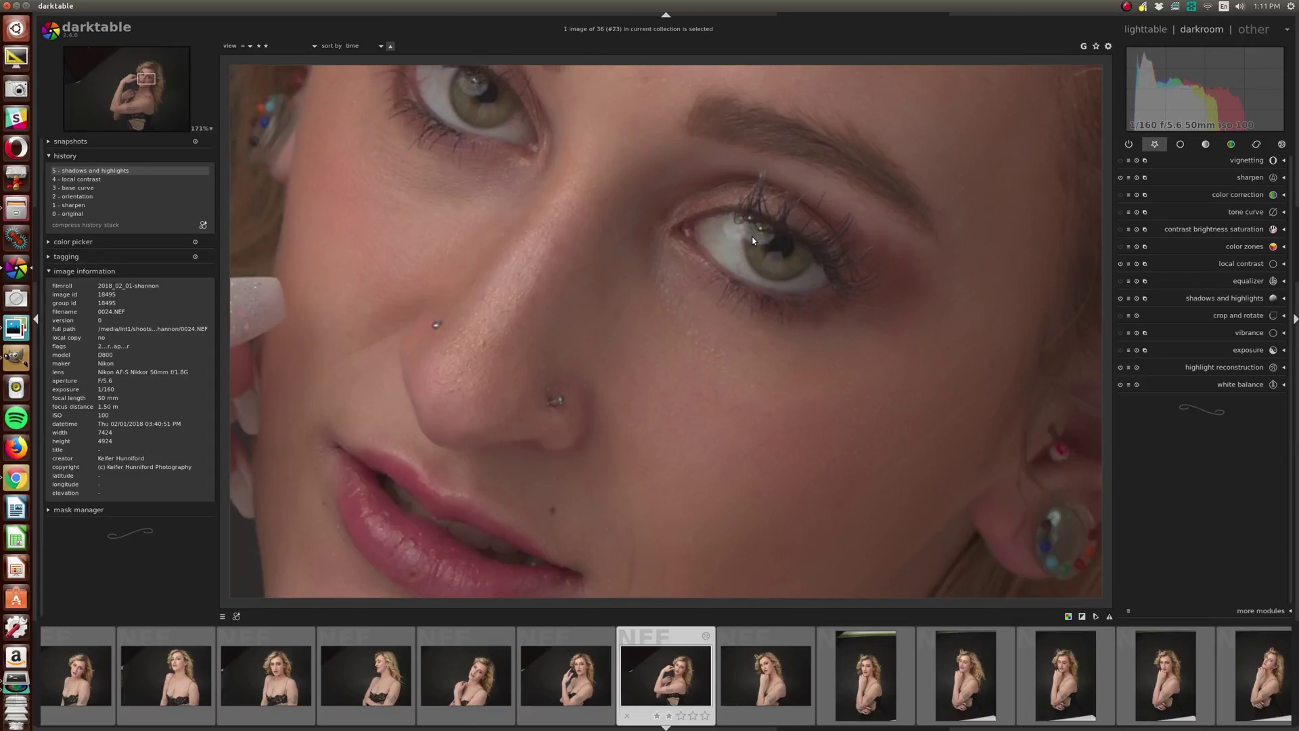
pyautogui.scroll(-5, 757, 237)
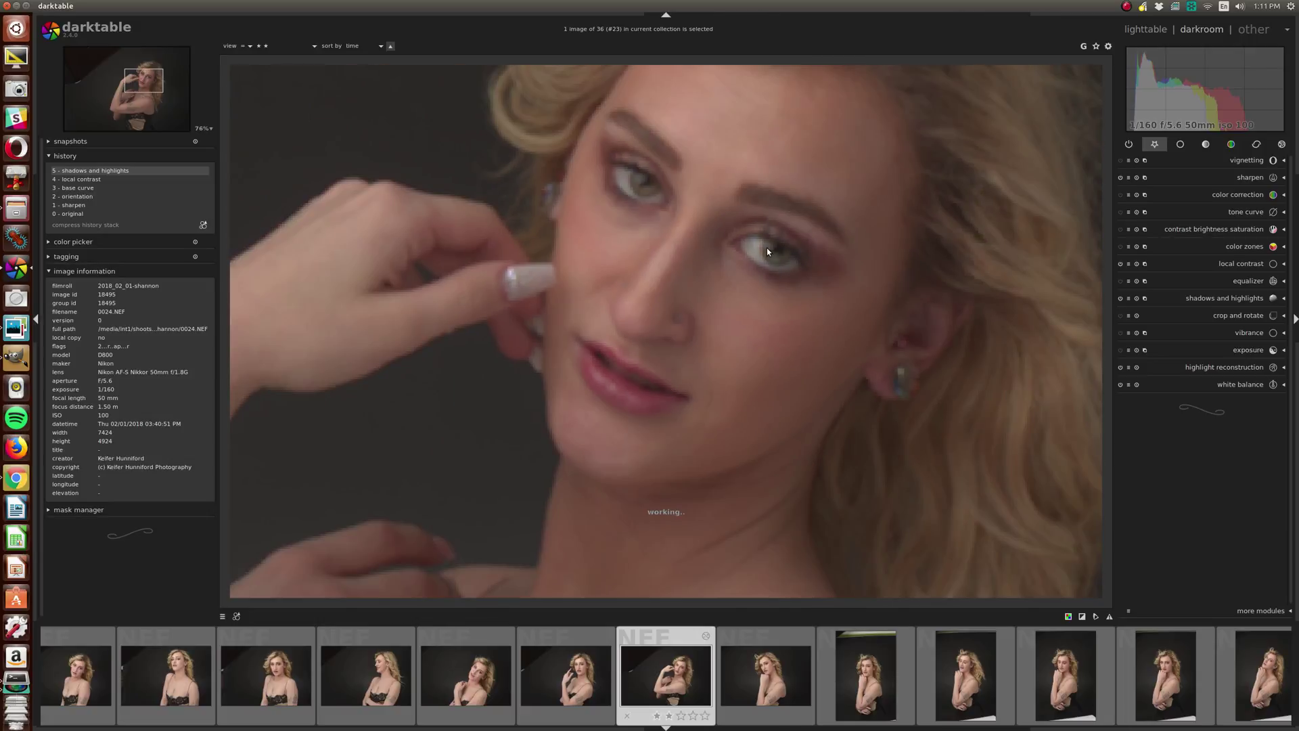
pyautogui.scroll(-3, 766, 248)
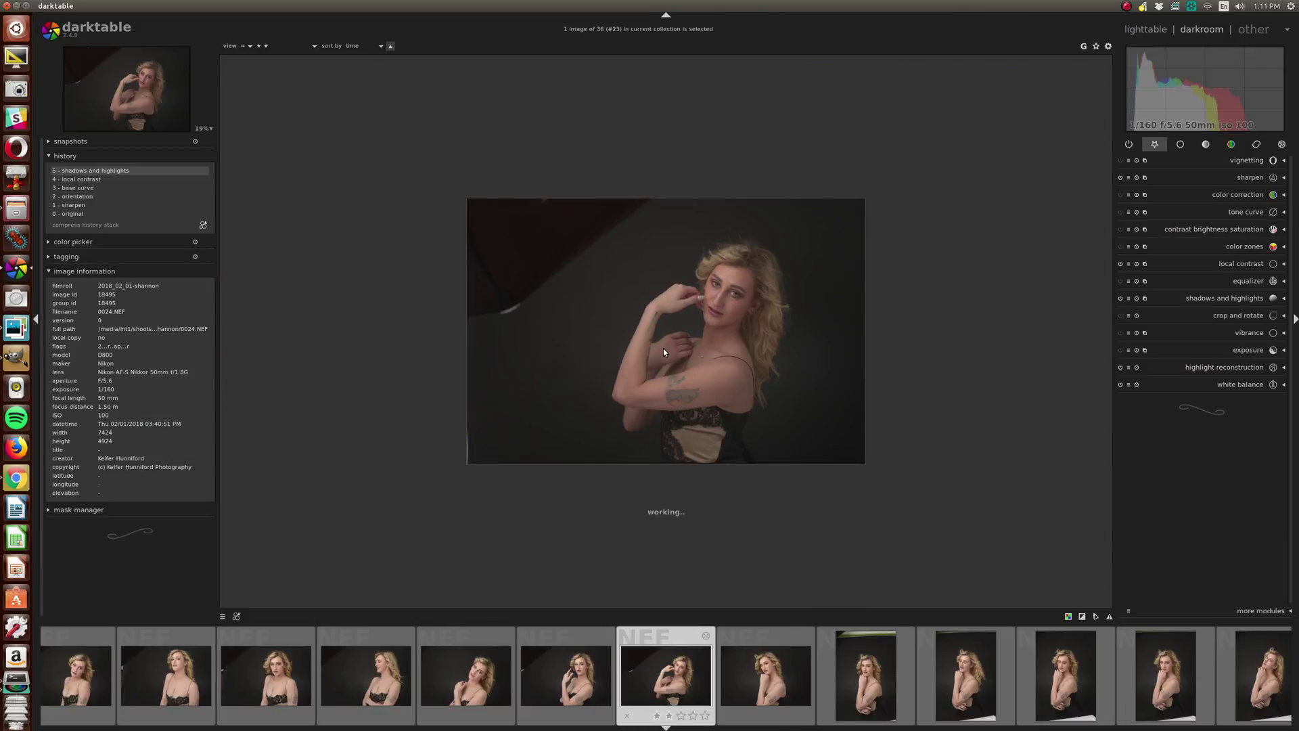
# - Go back to the lighttable, look through the remaining portraits, and open _8003269.NEF in the darkroom
pyautogui.click(1144, 29)
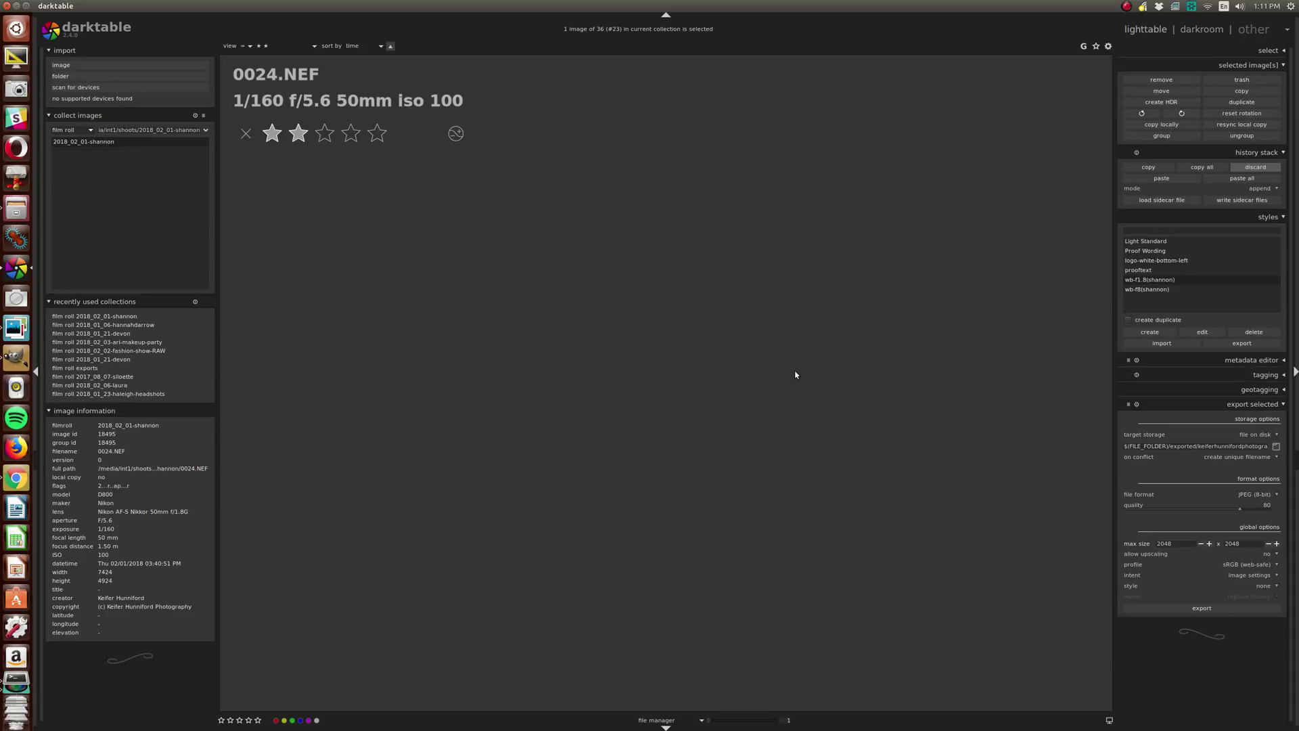
pyautogui.scroll(-2, 795, 374)
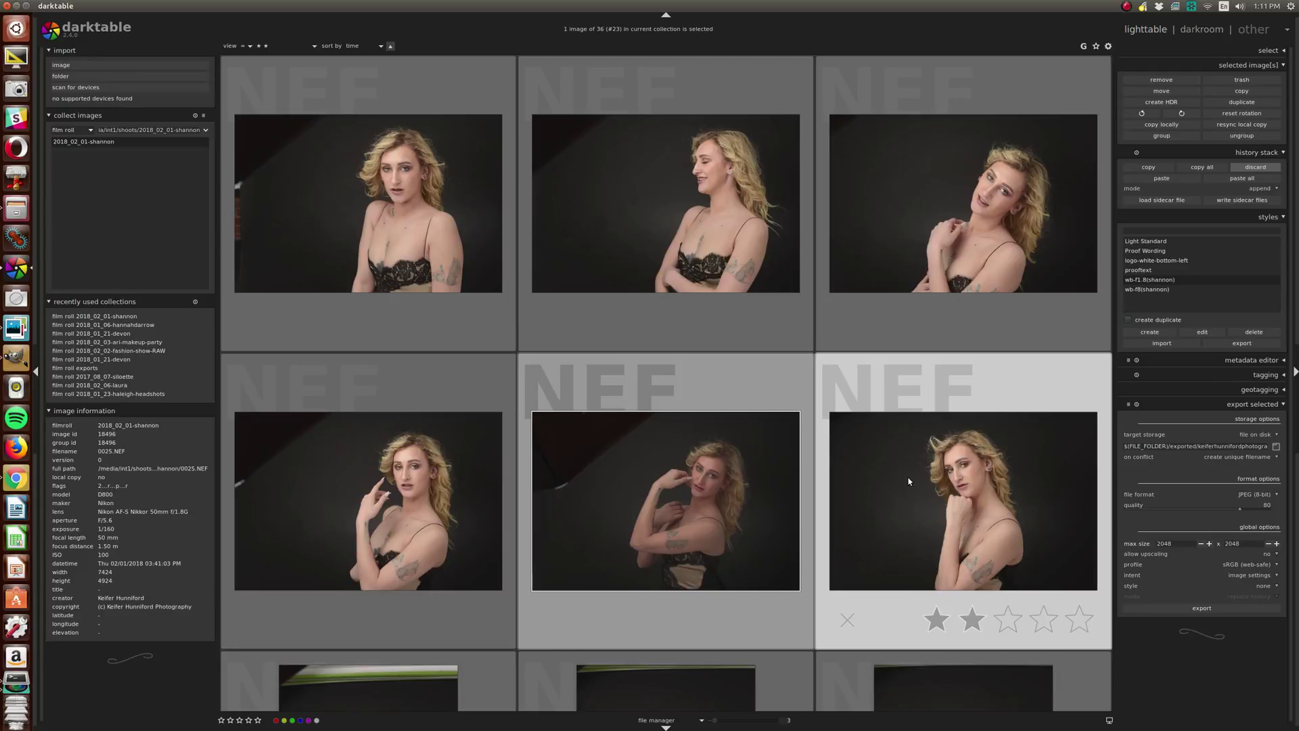
pyautogui.scroll(-1, 909, 481)
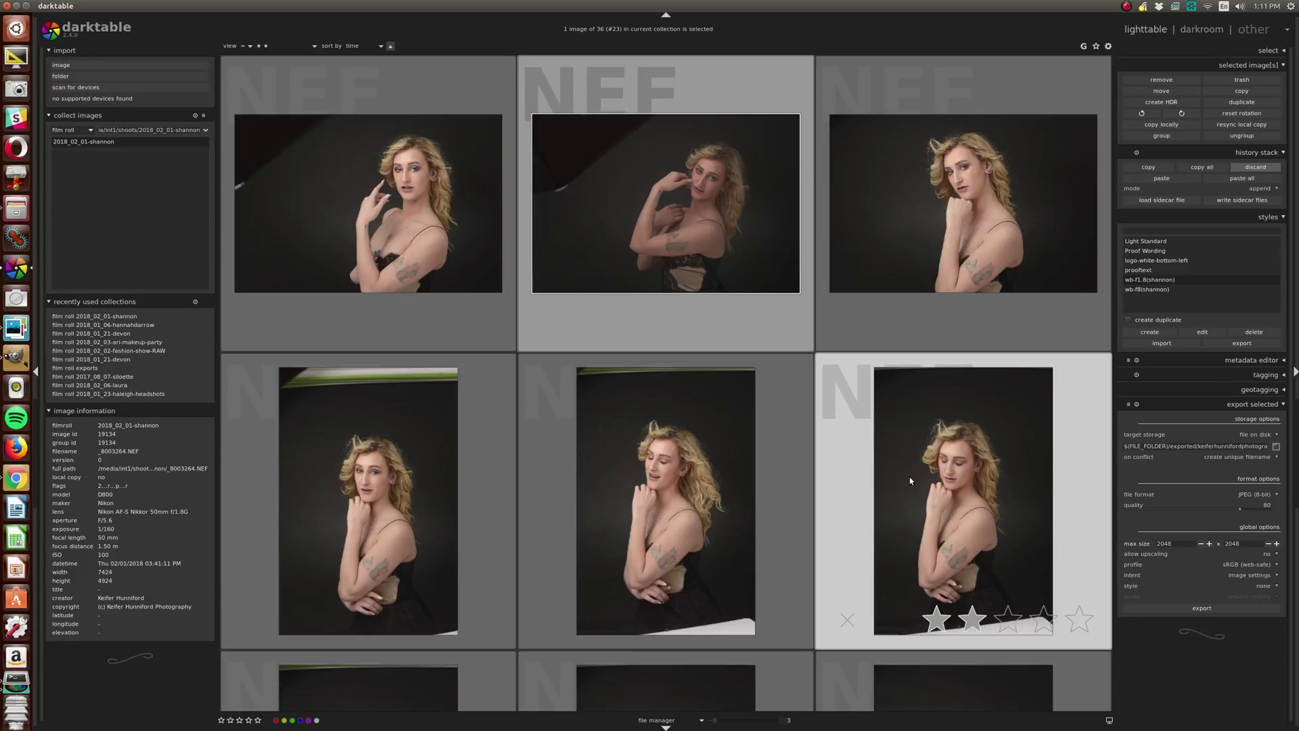
pyautogui.scroll(-2, 909, 477)
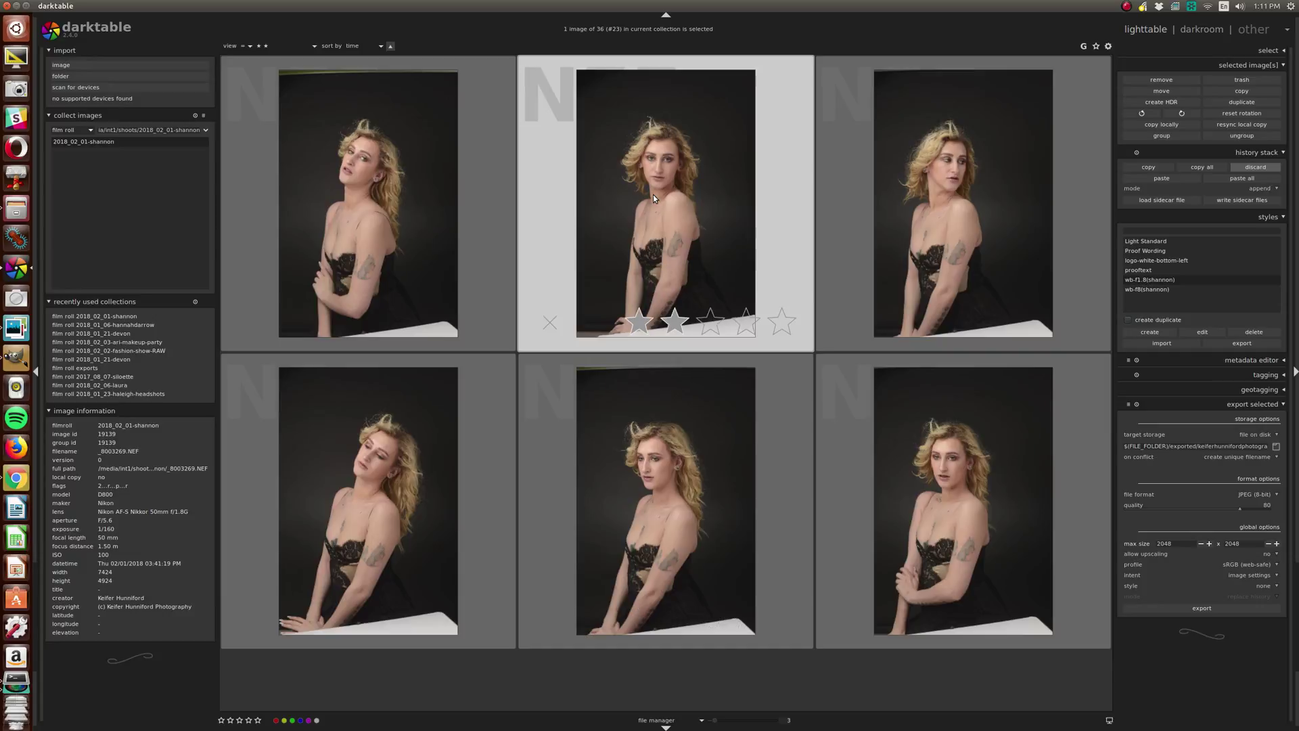
pyautogui.scroll(2, 652, 193)
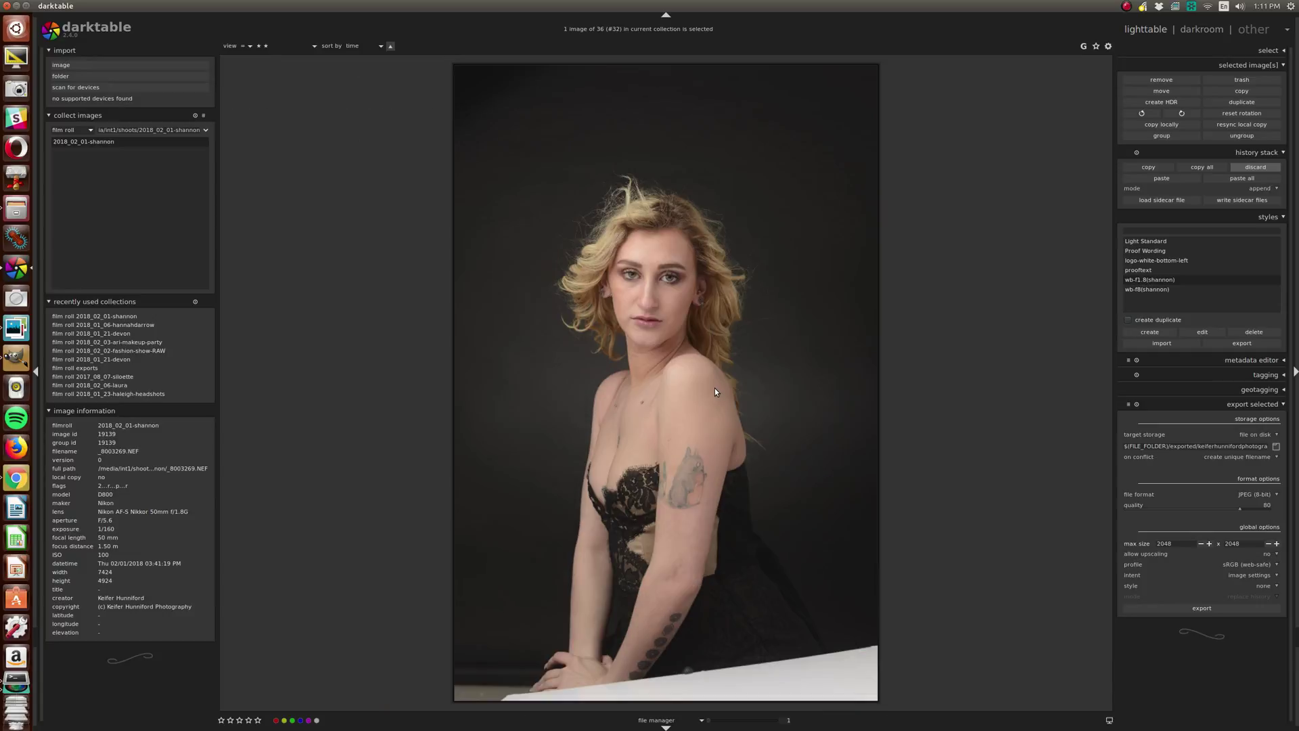
pyautogui.doubleClick(788, 405)
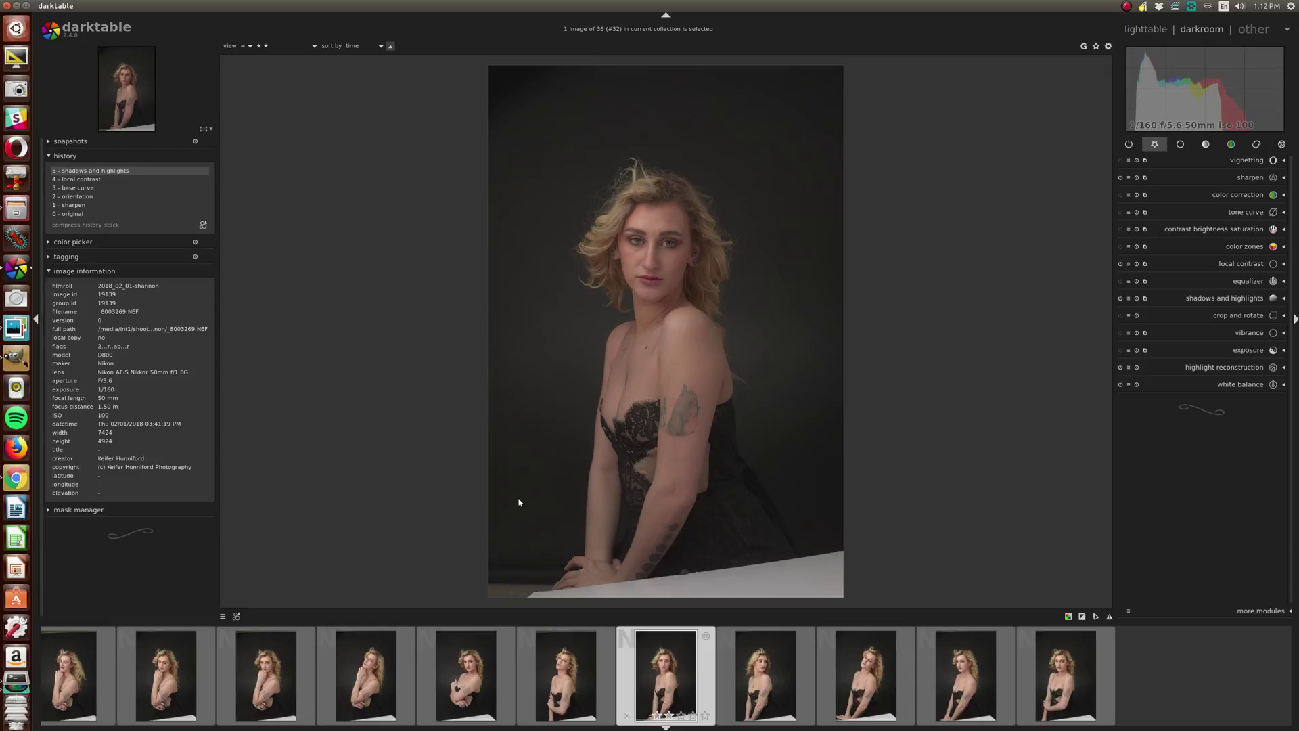
# - With the over/under-exposure indication on, set the exposure module to 0.82 EV and its black level to 0.0040, without applying a style
pyautogui.click(235, 615)
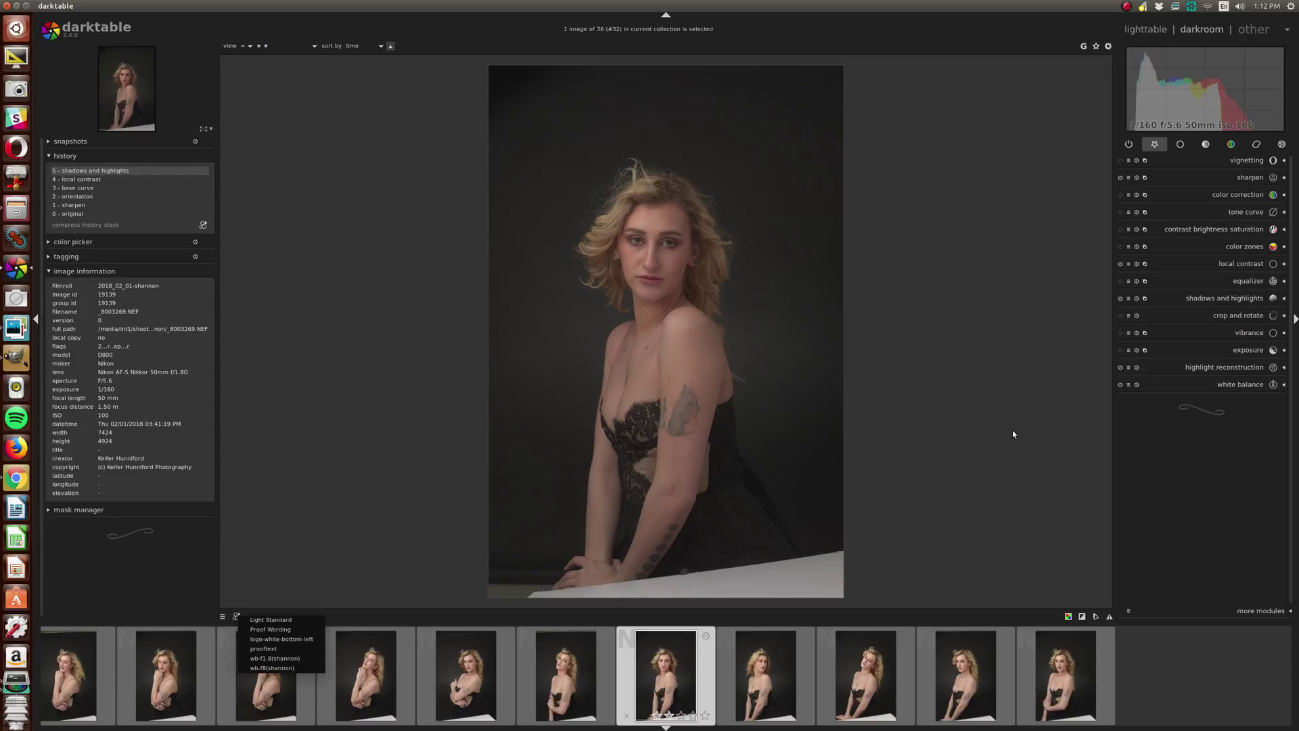
pyautogui.click(1241, 177)
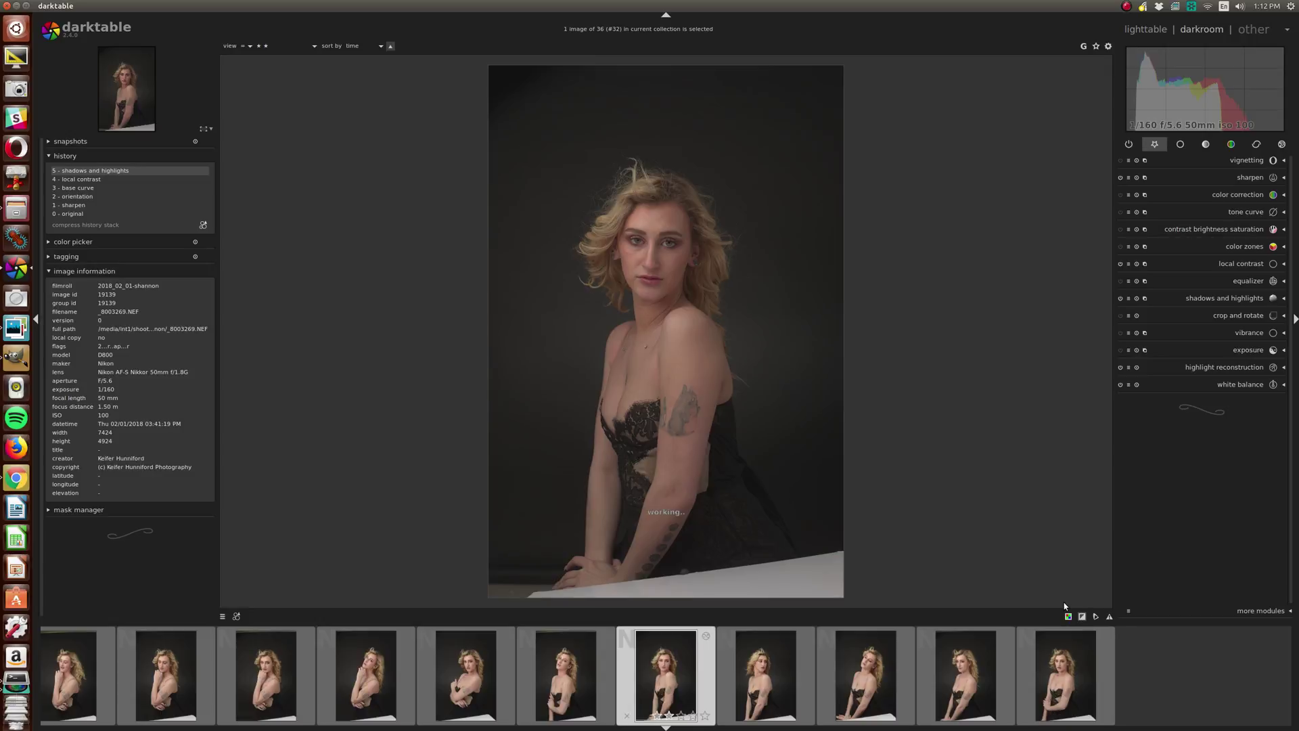
pyautogui.click(1245, 351)
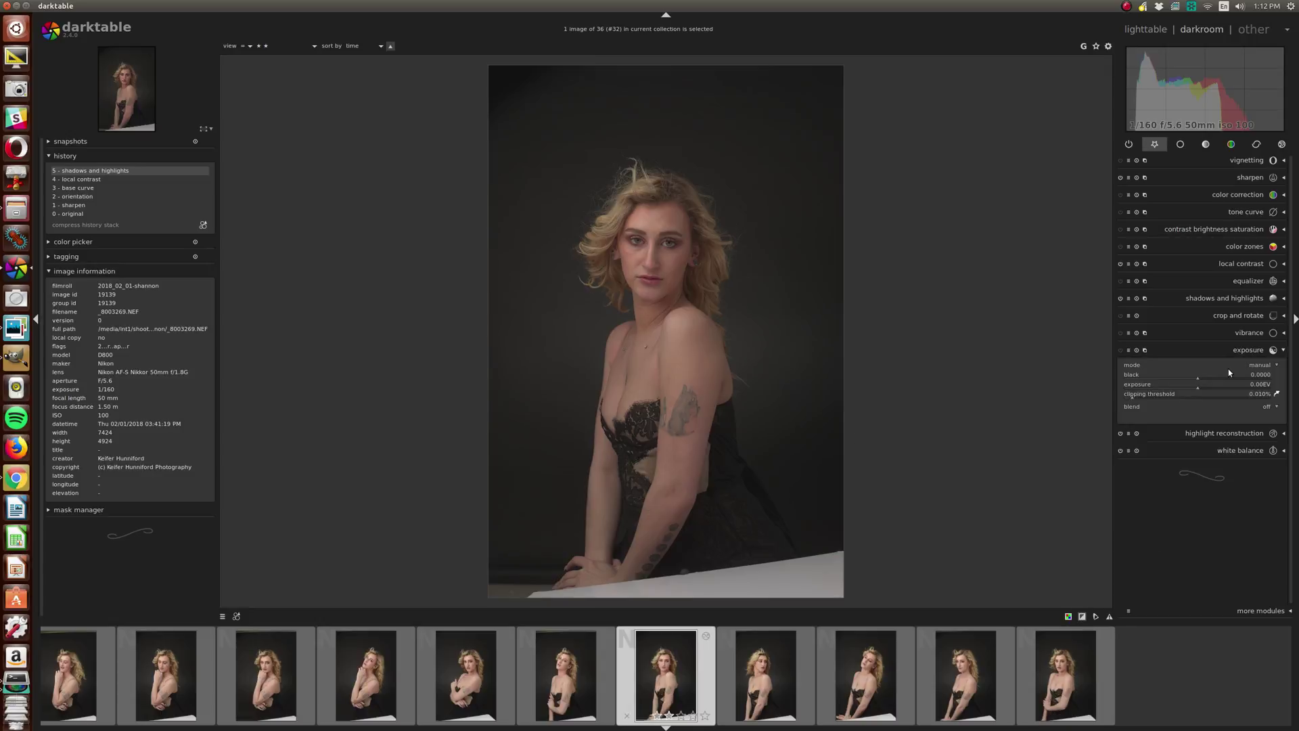
pyautogui.scroll(8, 1228, 389)
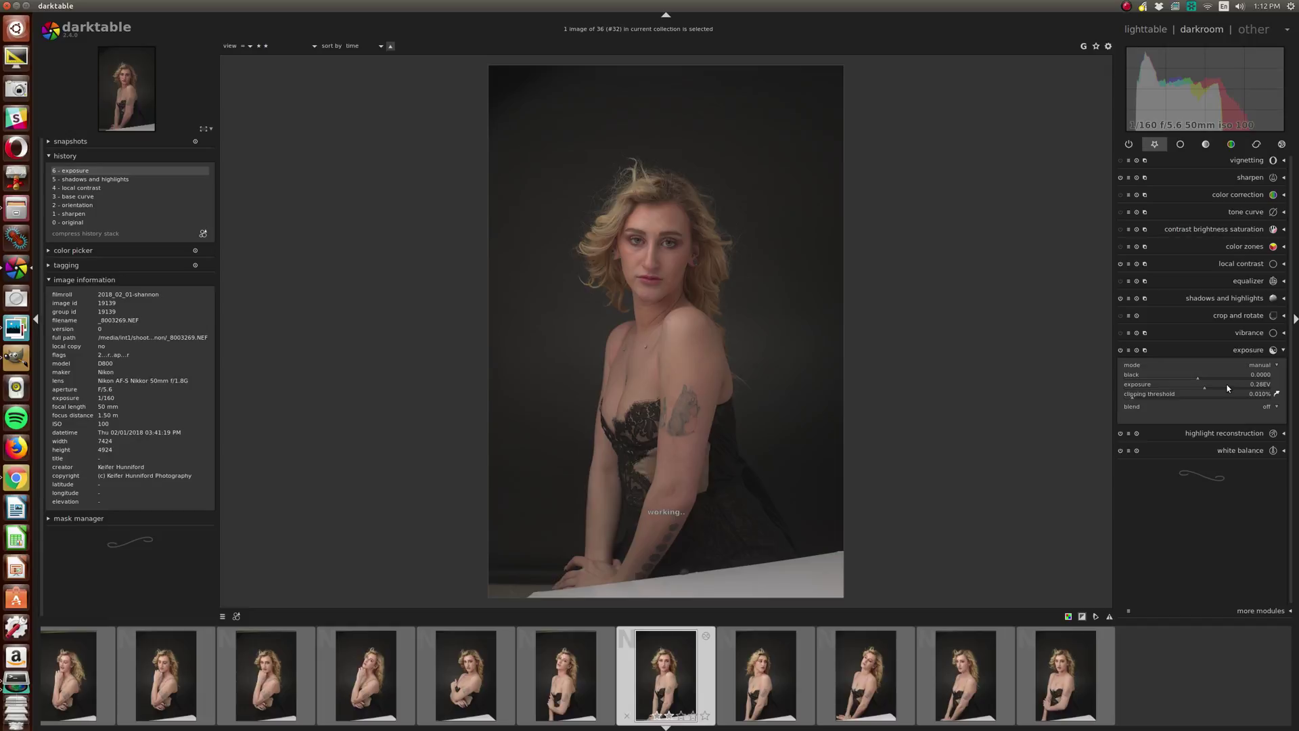
pyautogui.scroll(12, 1228, 389)
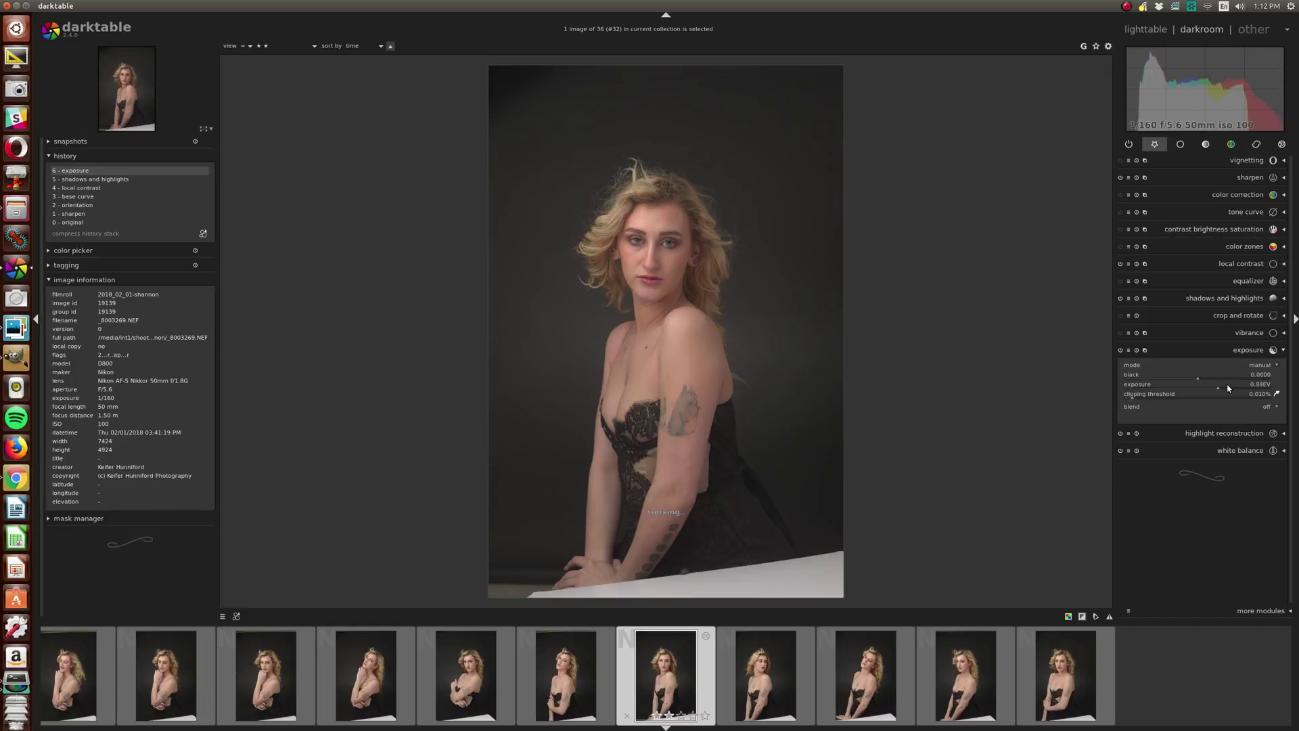
pyautogui.scroll(-1, 1228, 387)
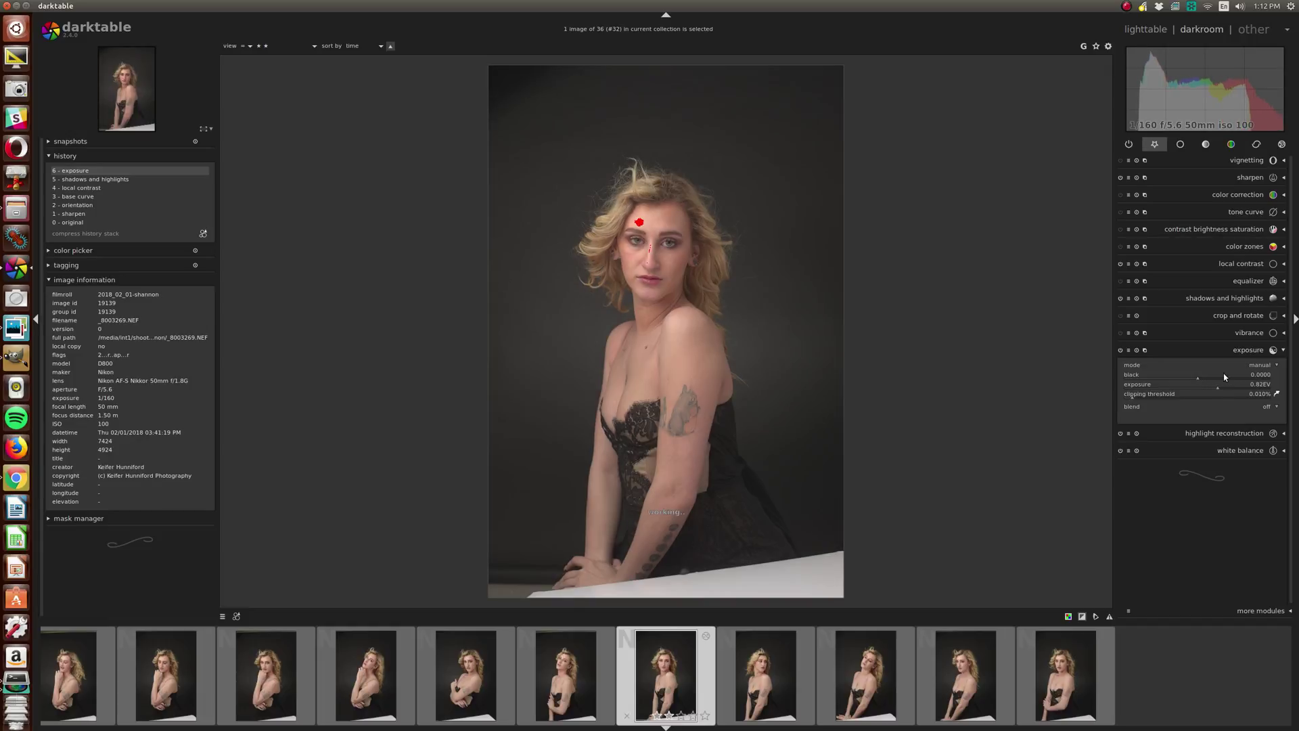
pyautogui.scroll(1, 1225, 376)
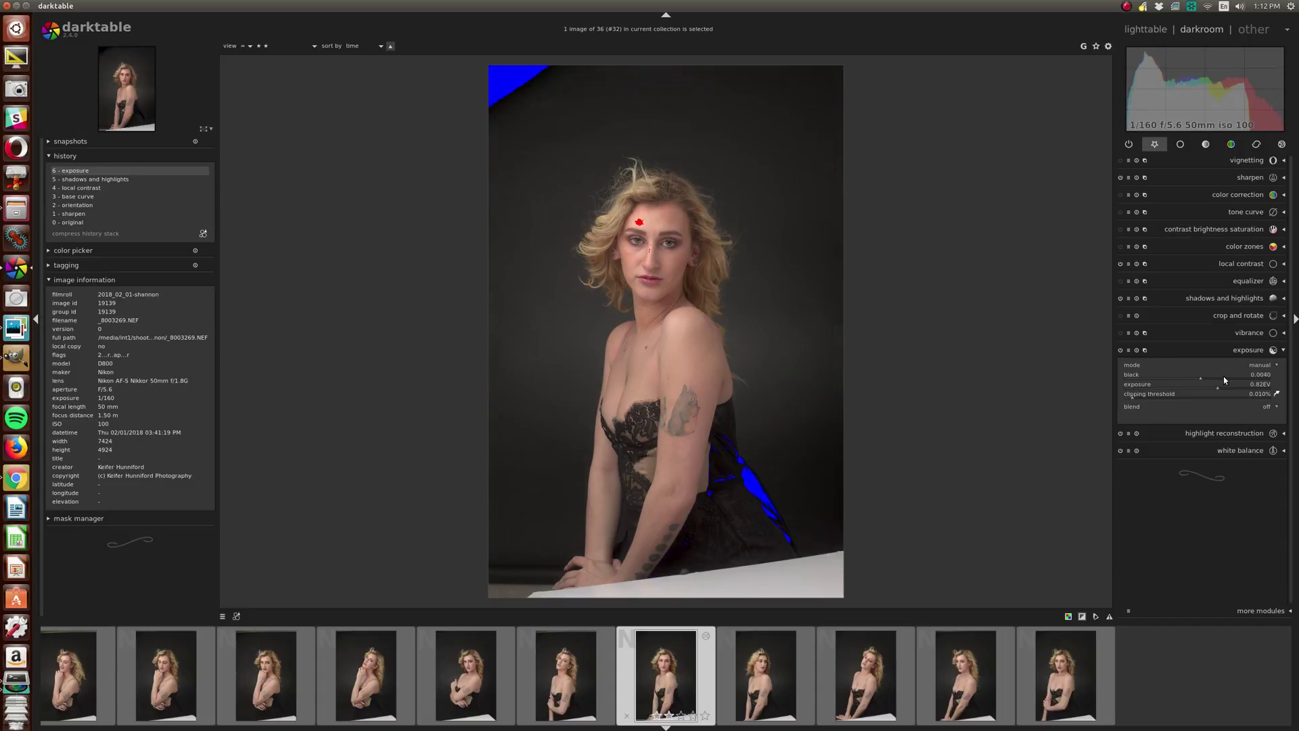
# - Raise the exposure module's black level to 0.0100
pyautogui.scroll(2, 1225, 381)
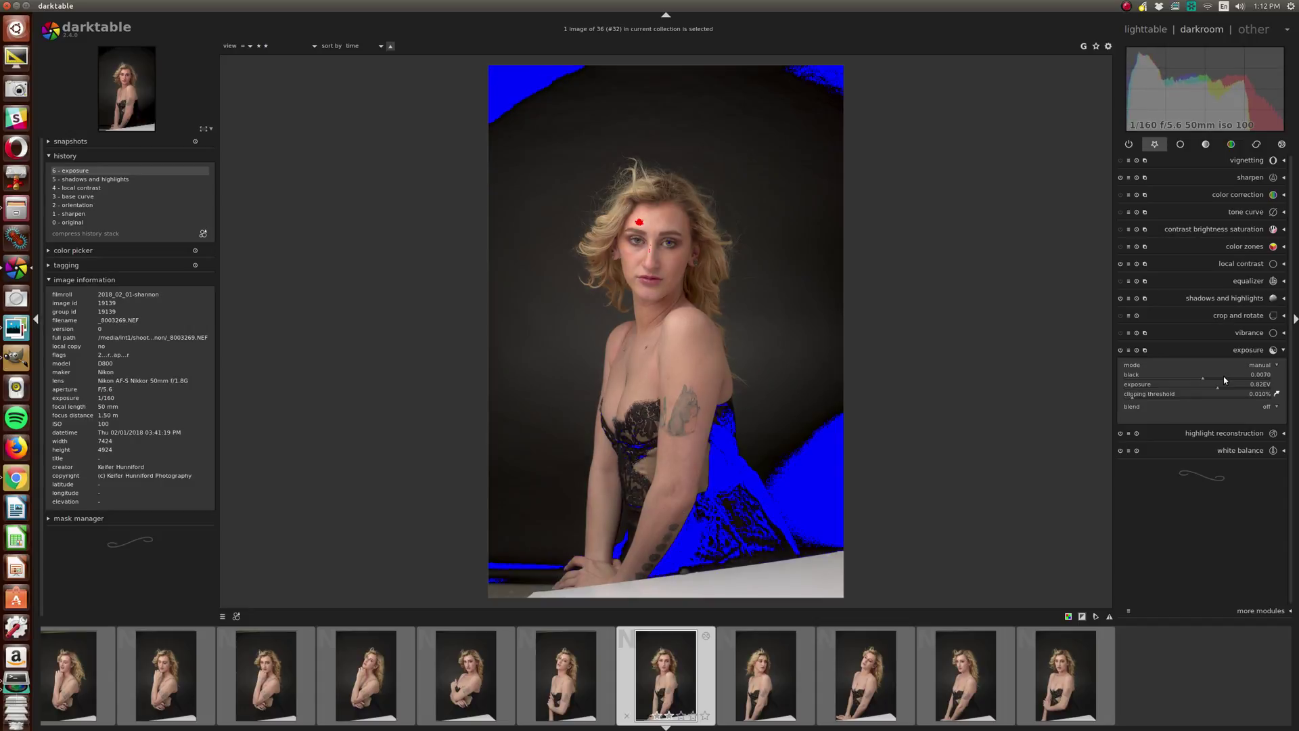
pyautogui.scroll(2, 1225, 380)
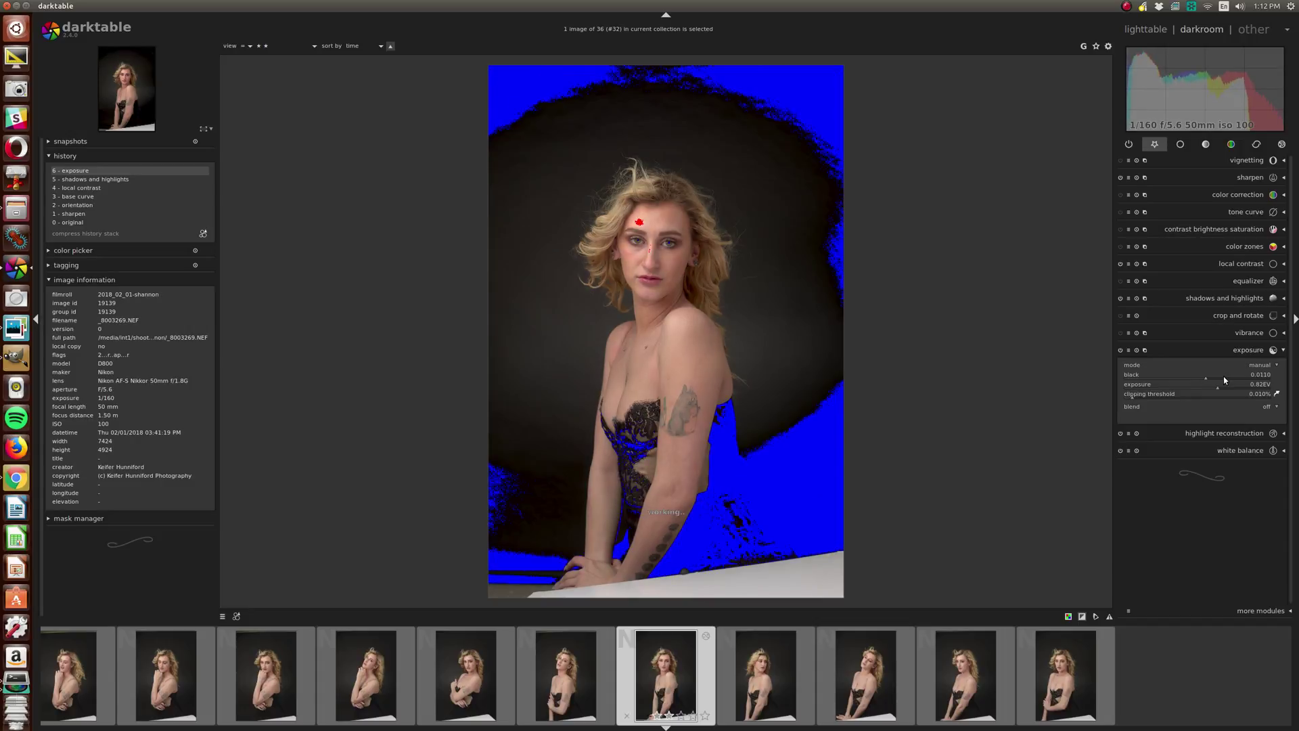
pyautogui.scroll(-1, 1224, 381)
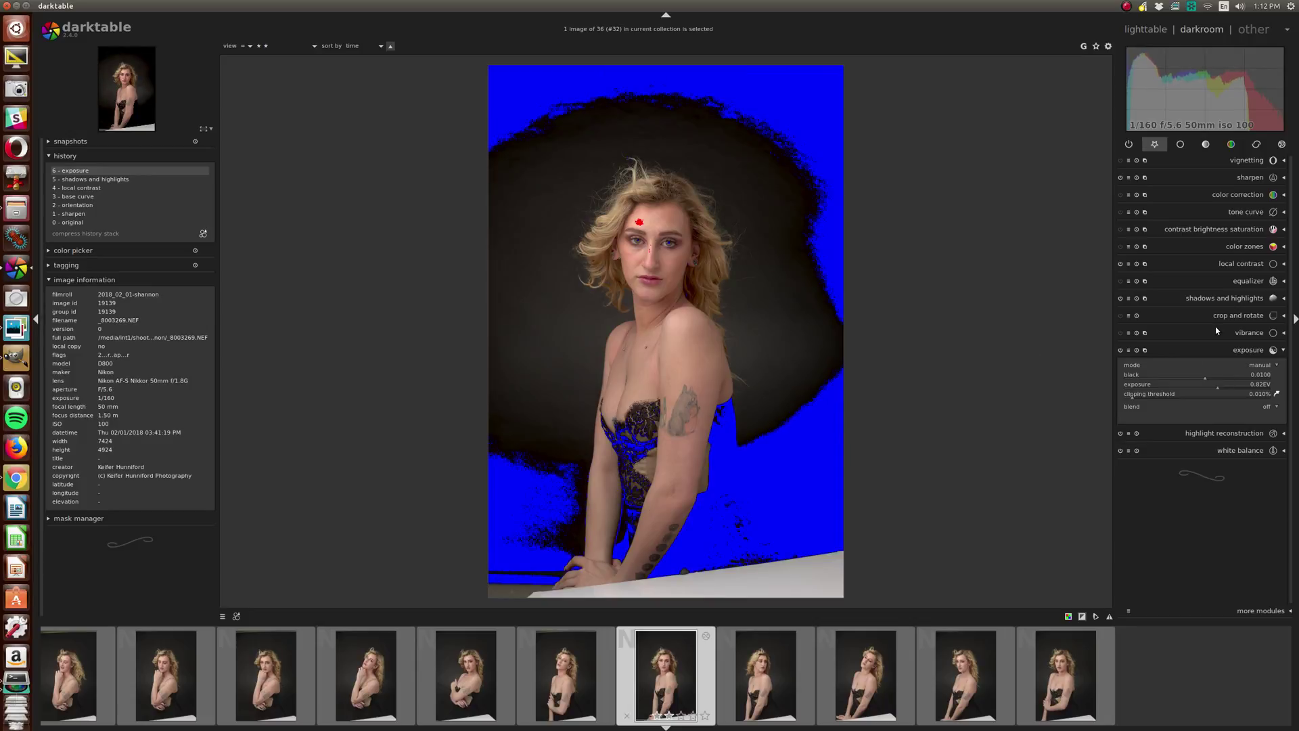
# - Shape the tone curve's L channel into a gentle S, lifting the upper tones and slightly lowering the darker ones
pyautogui.click(1241, 219)
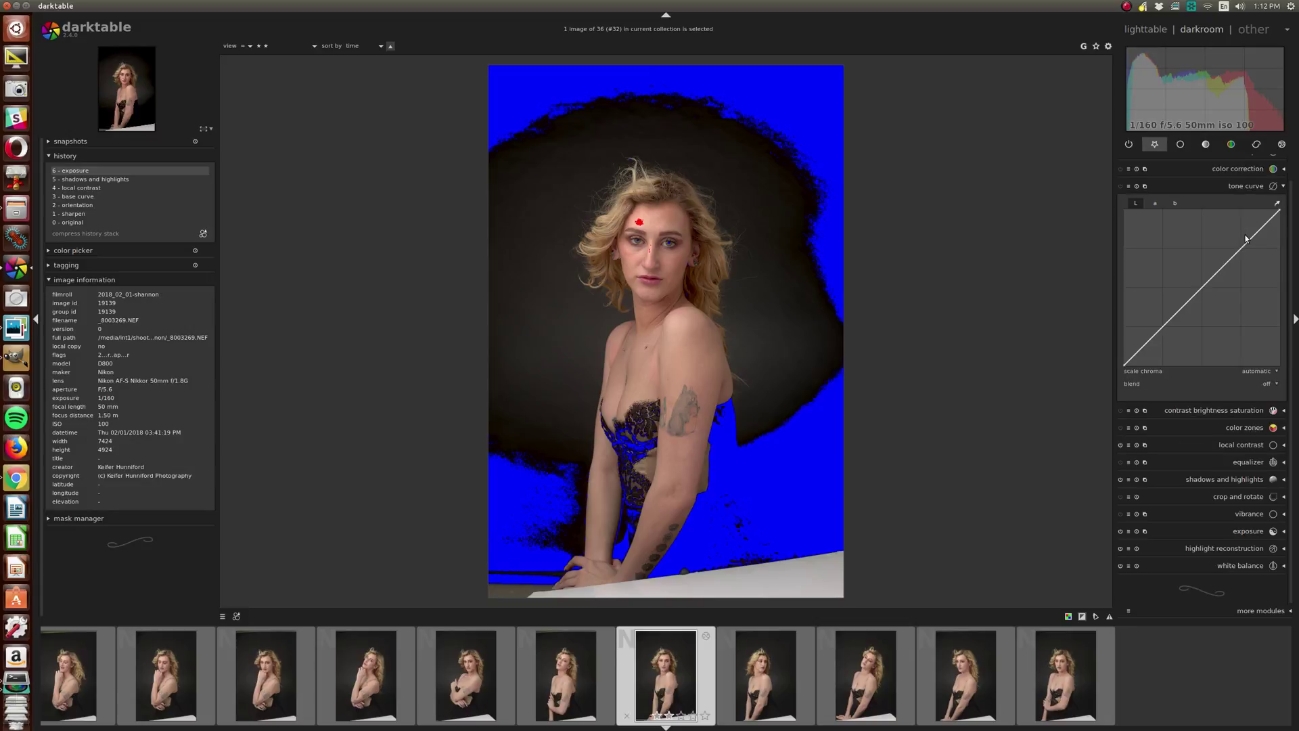
pyautogui.scroll(2, 1244, 244)
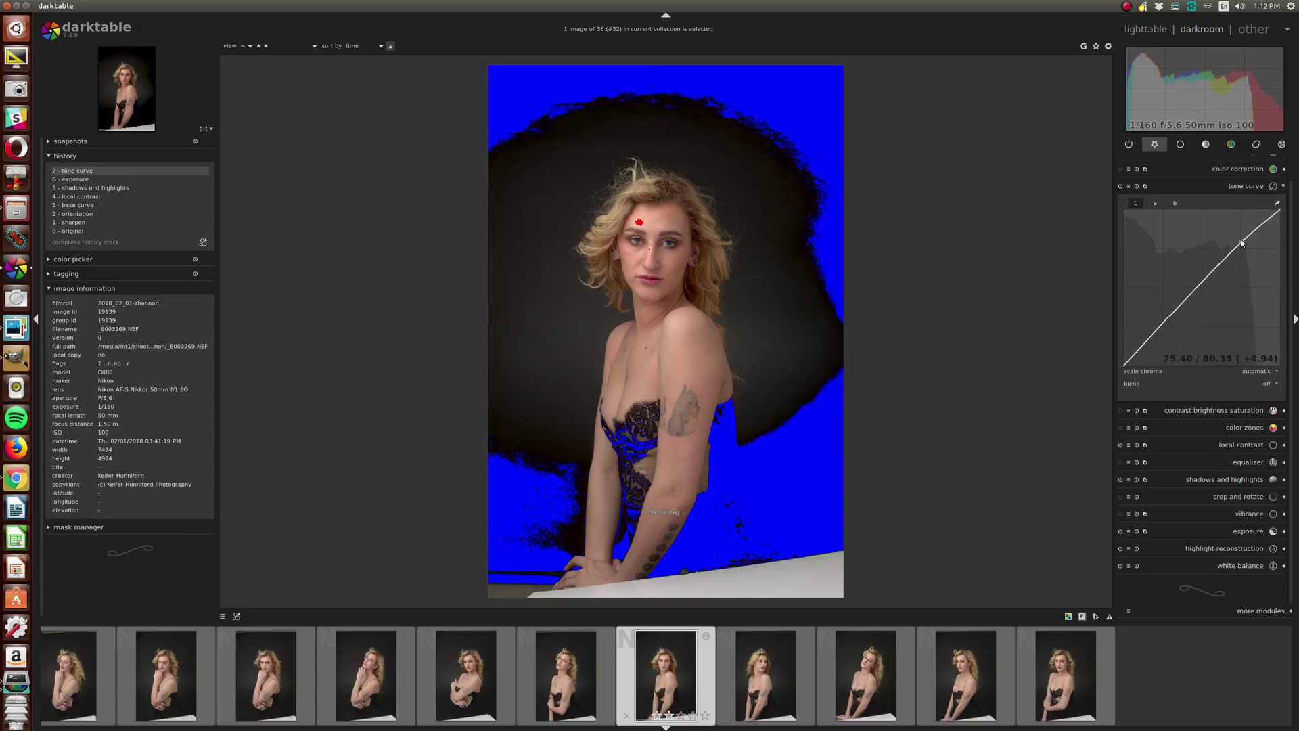
pyautogui.scroll(-2, 1161, 329)
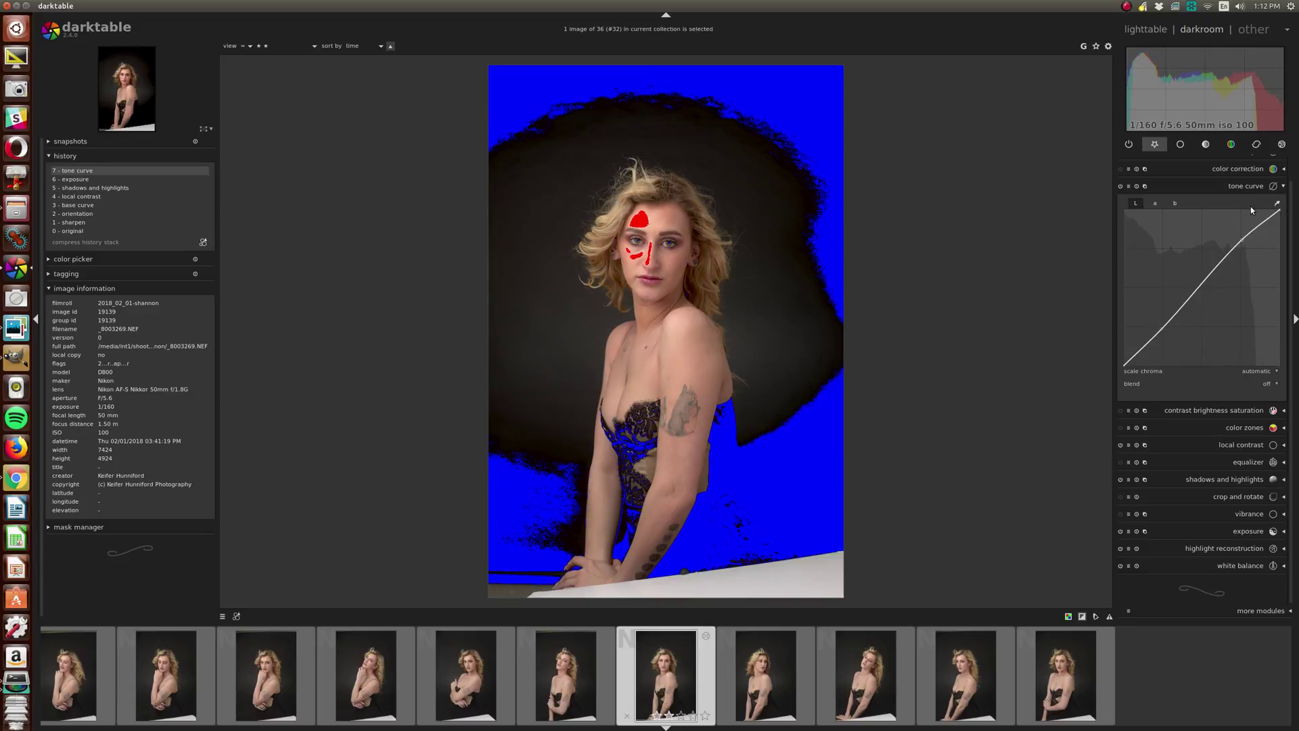
pyautogui.click(1246, 185)
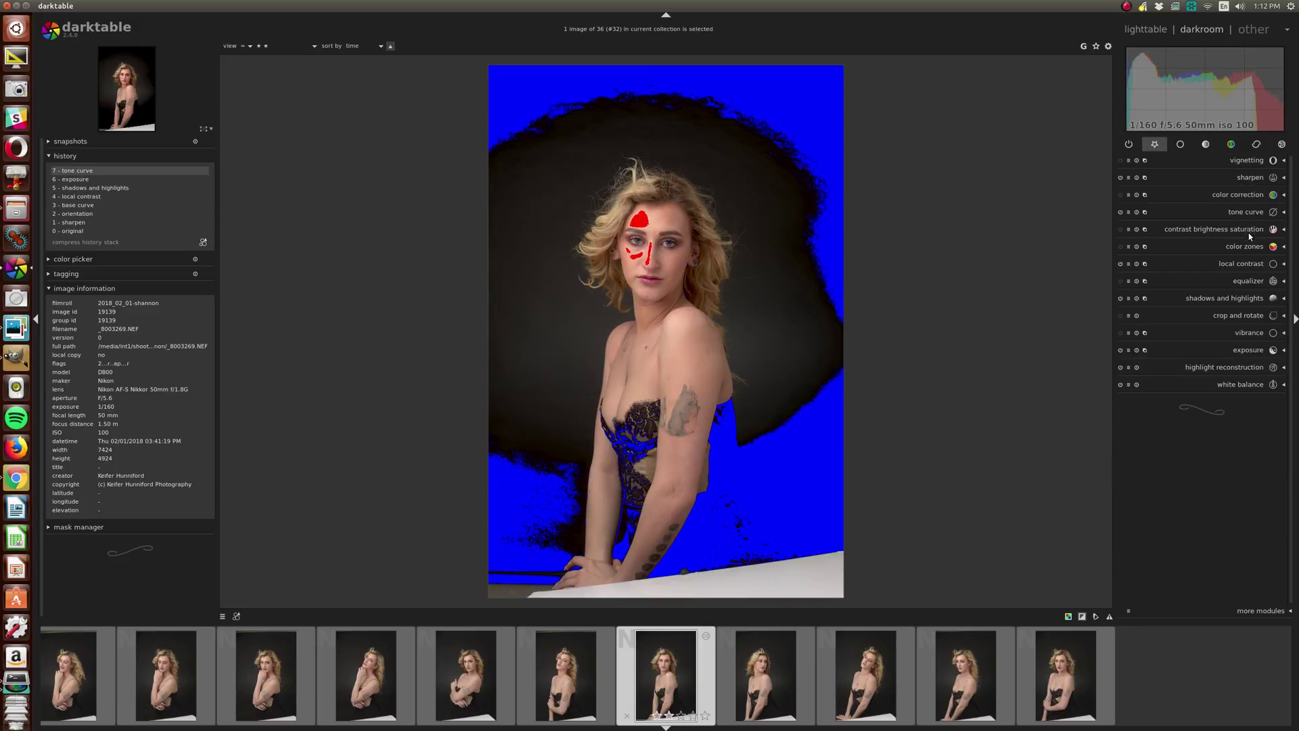
# - In contrast brightness saturation, set the contrast to 0.05 and raise the saturation slightly
pyautogui.click(1189, 230)
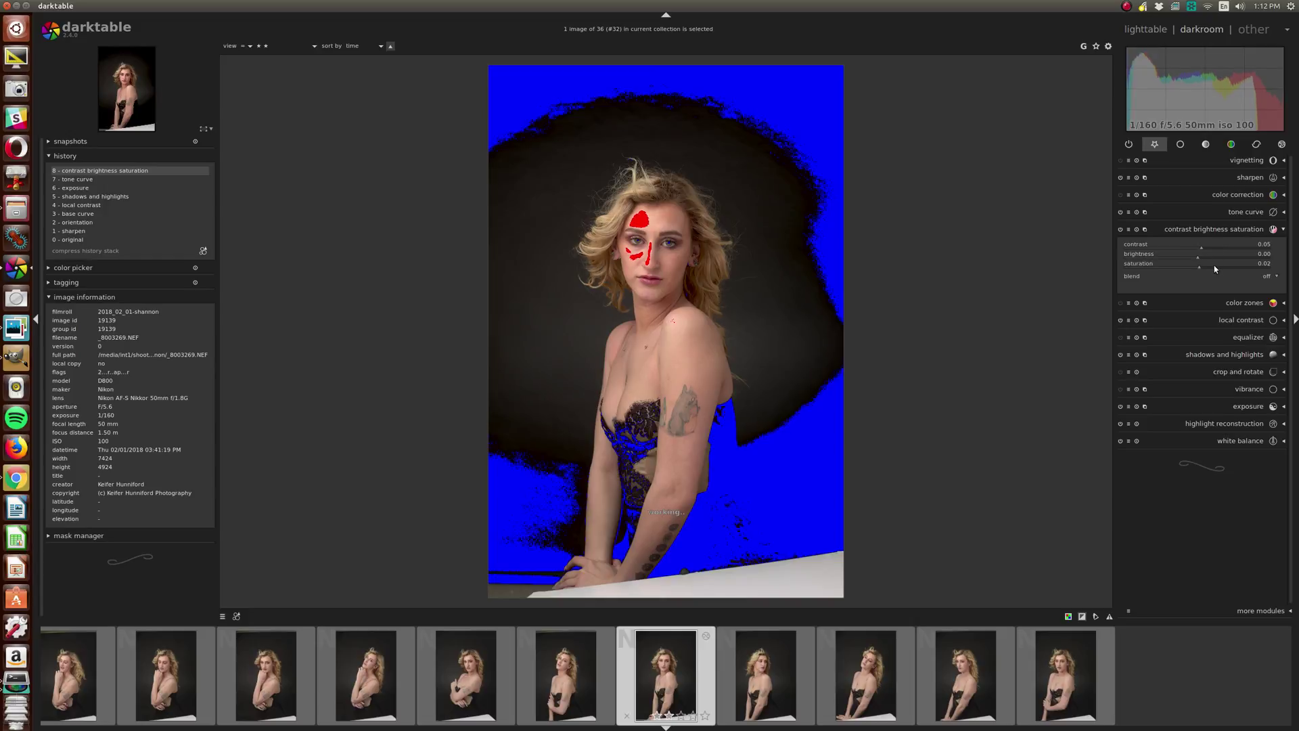
pyautogui.scroll(2, 1215, 247)
# - Boost the coarser detail slightly on the equalizer's luma curve
pyautogui.click(1237, 338)
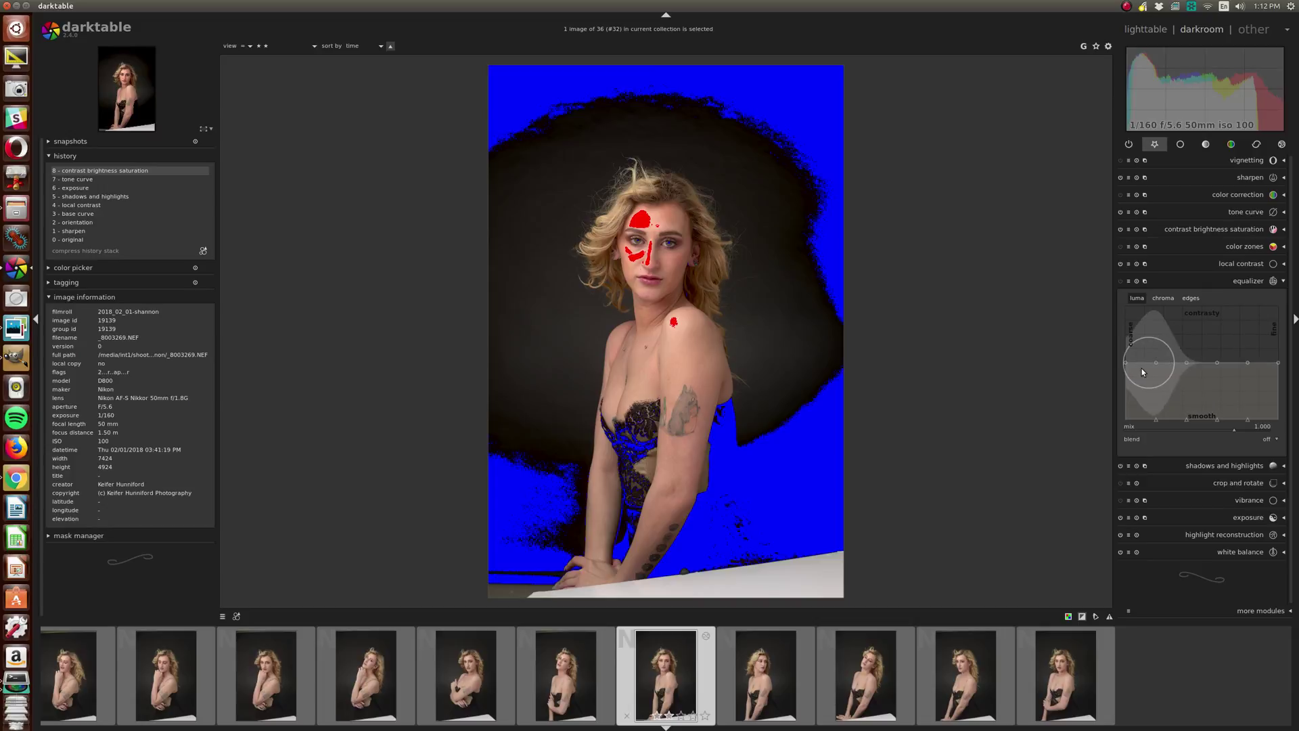
pyautogui.moveTo(1156, 366)
pyautogui.mouseDown()
pyautogui.moveTo(1125, 365)
pyautogui.moveTo(1156, 360)
pyautogui.mouseUp()
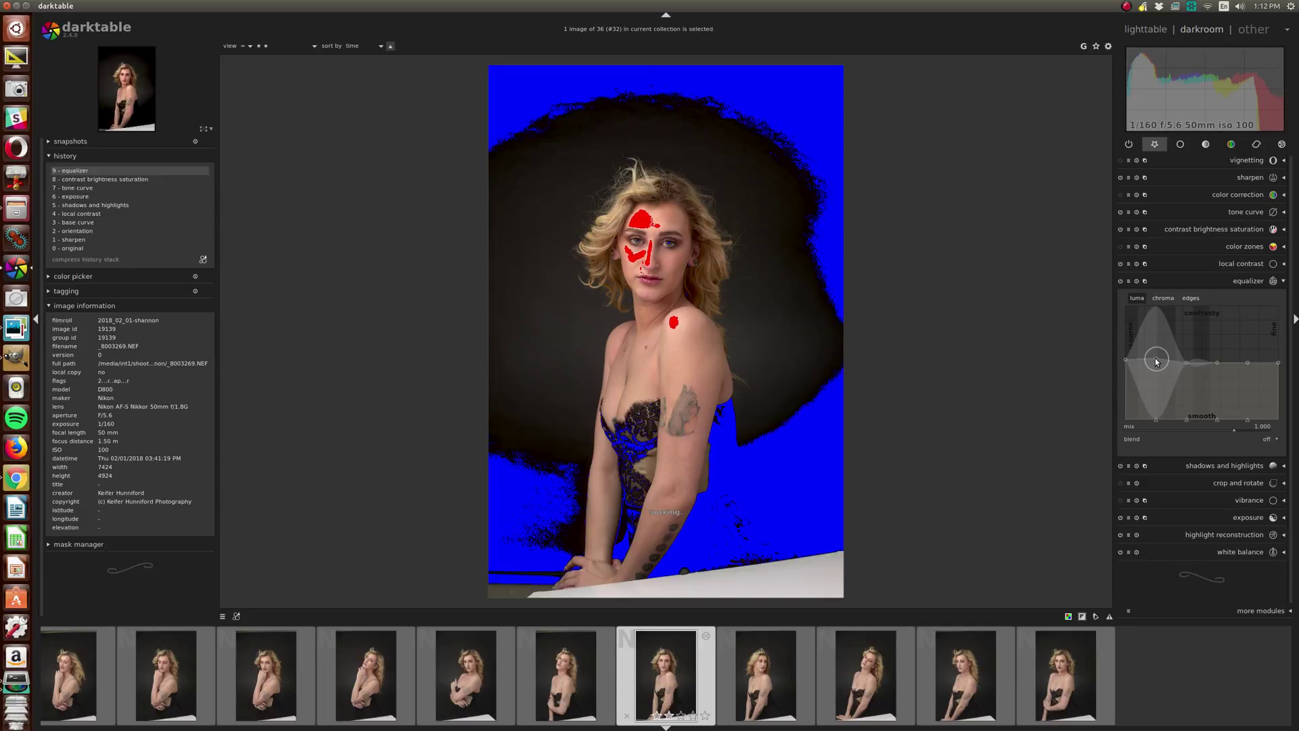
pyautogui.scroll(-2, 1157, 360)
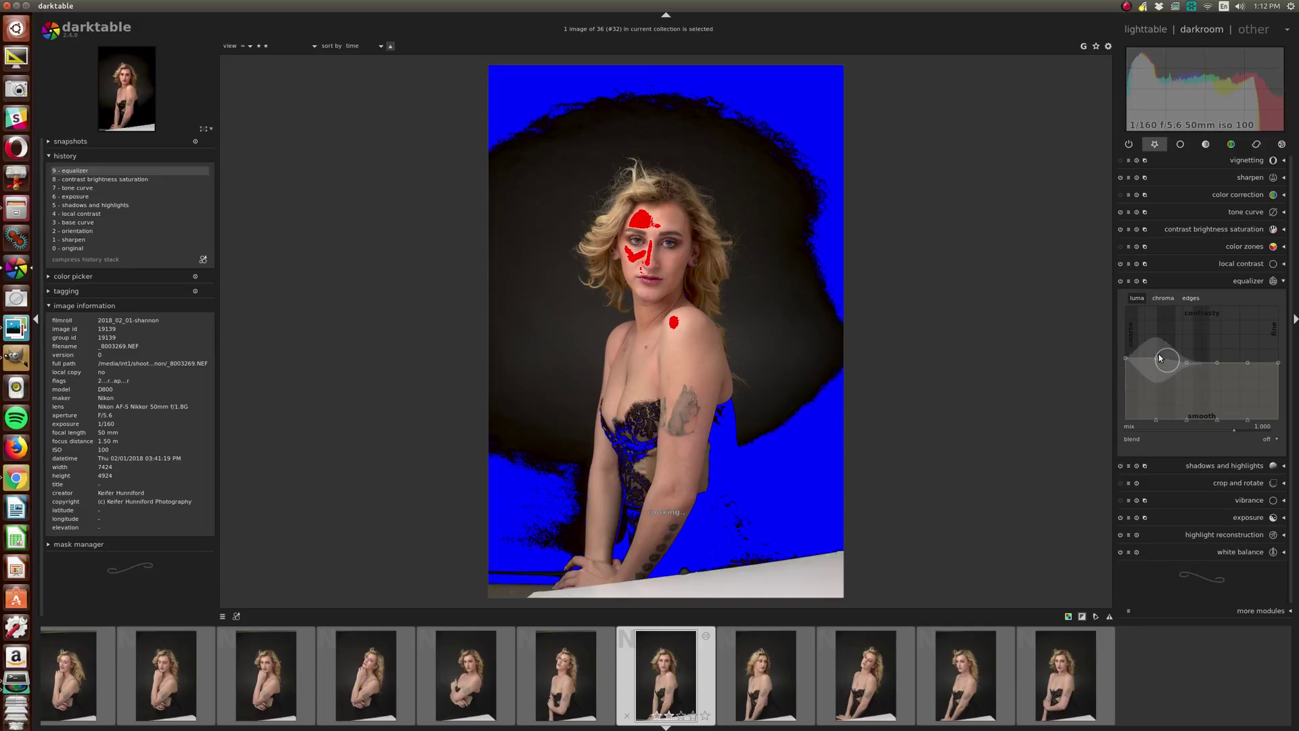
pyautogui.scroll(2, 1158, 357)
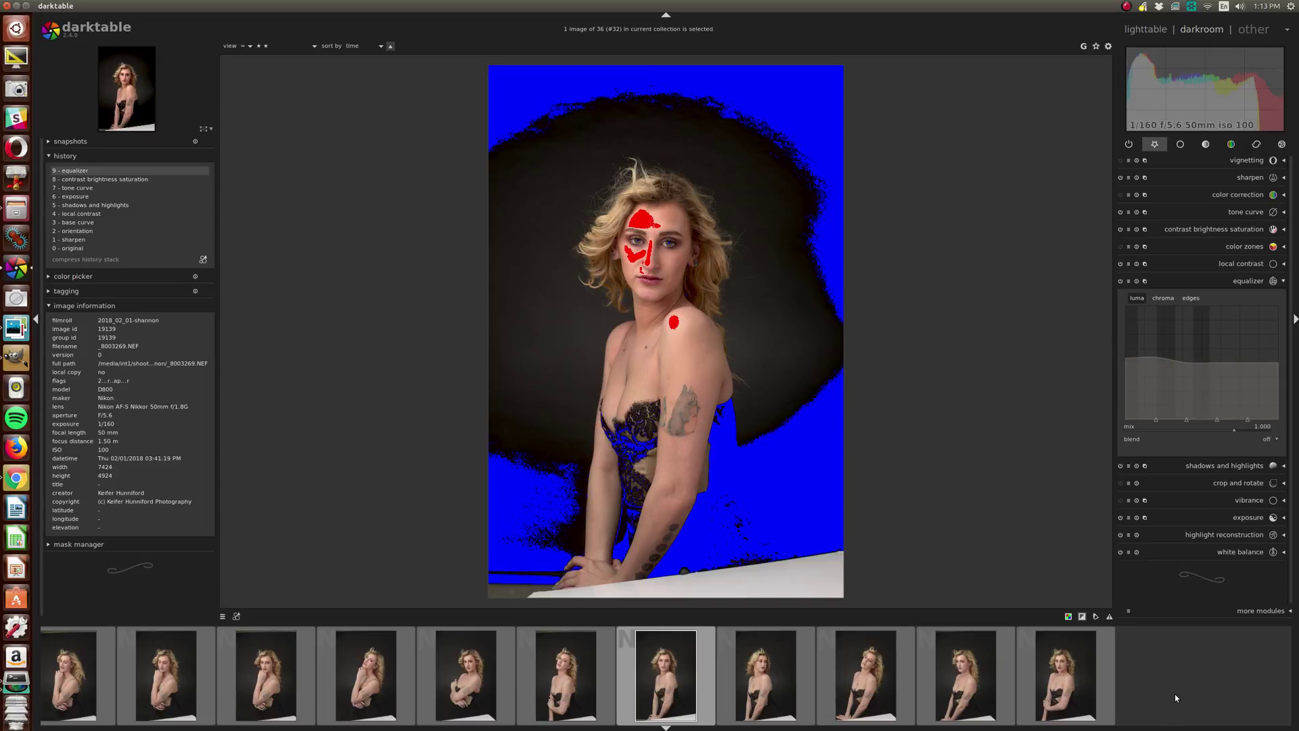
# - Reduce the exposure to 0.48 EV to limit the clipped skin highlights, and turn off the over/under-exposure indication
pyautogui.click(1238, 518)
pyautogui.scroll(-3, 1229, 387)
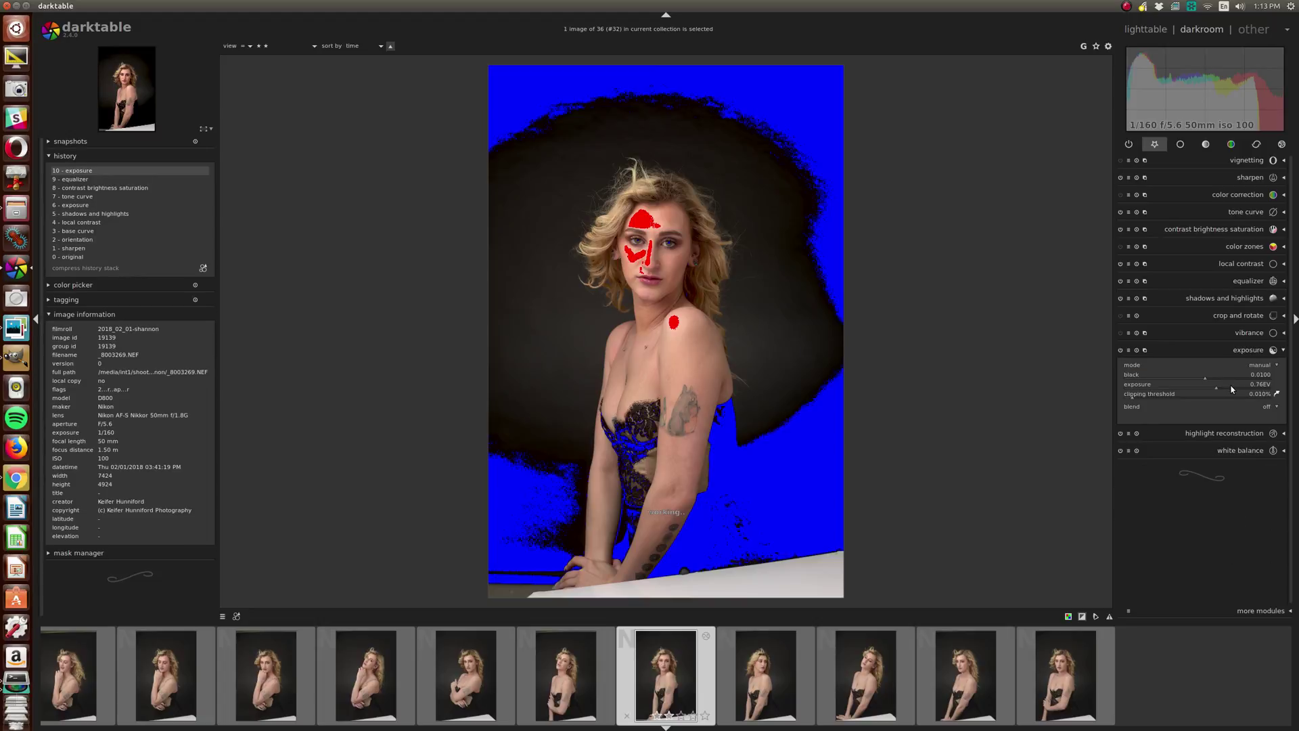
pyautogui.scroll(-1, 1231, 389)
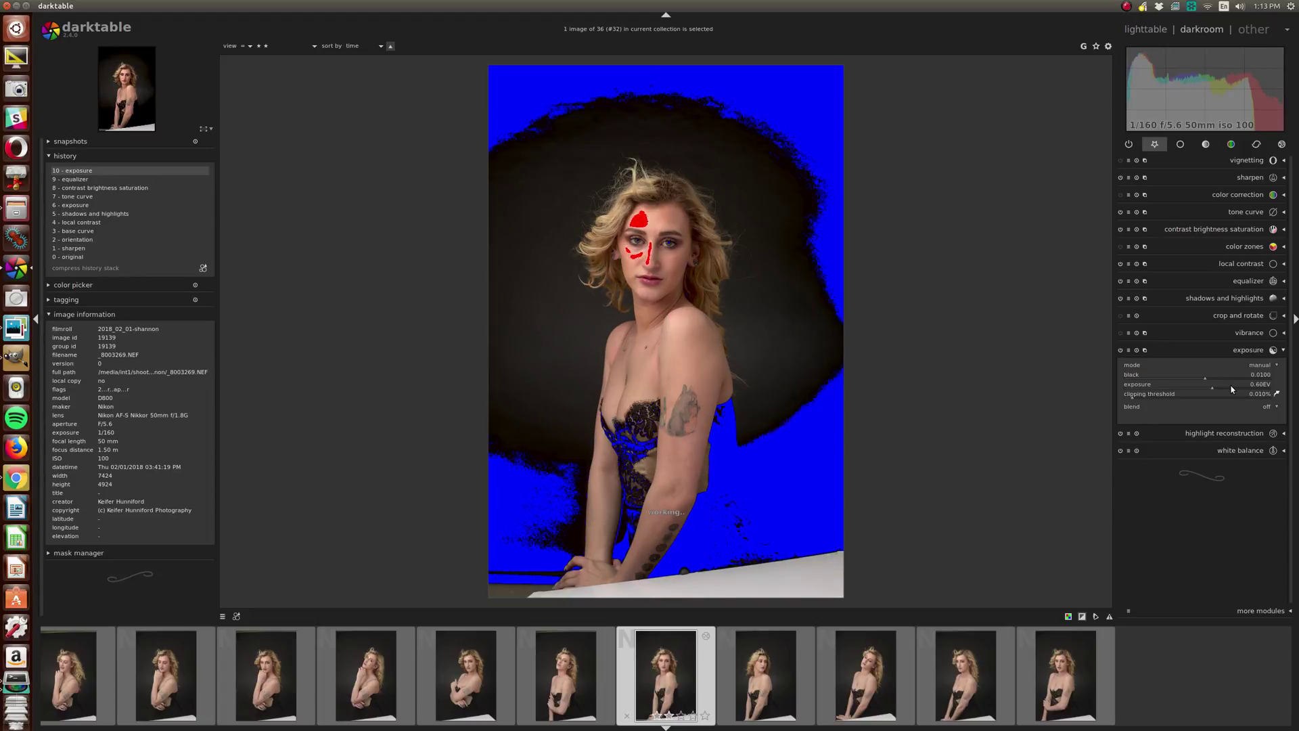
pyautogui.scroll(-3, 1232, 389)
pyautogui.scroll(-1, 1231, 389)
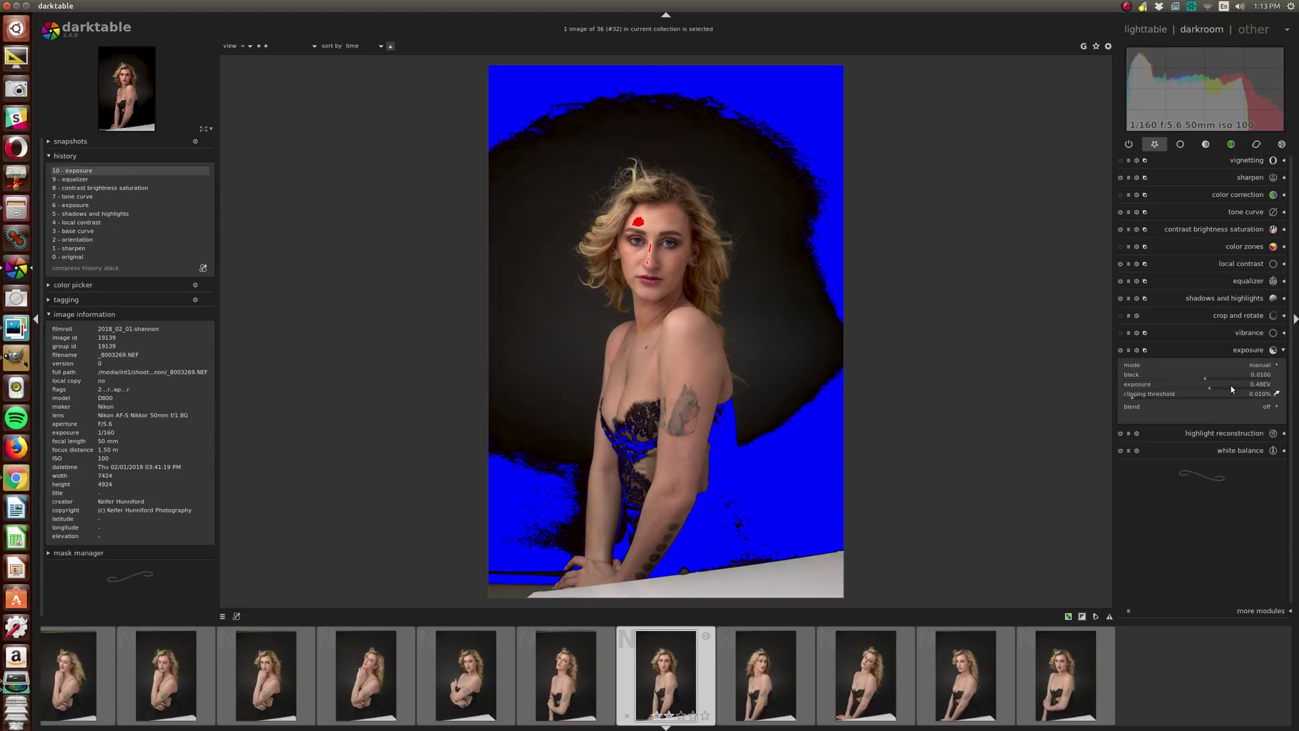
pyautogui.click(1082, 617)
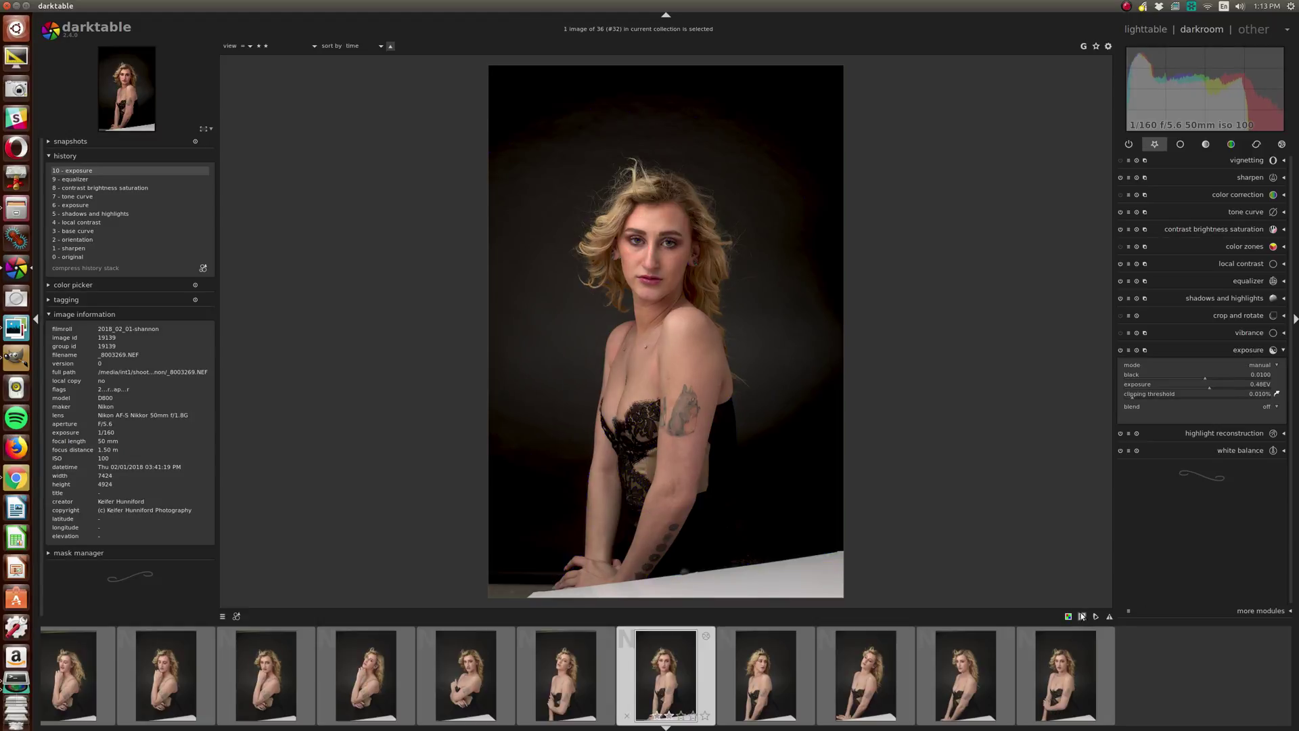
# - Compare different local contrast detail strengths on a close view of the face, and set the detail to 93%
pyautogui.scroll(2, 576, 202)
pyautogui.scroll(3, 575, 201)
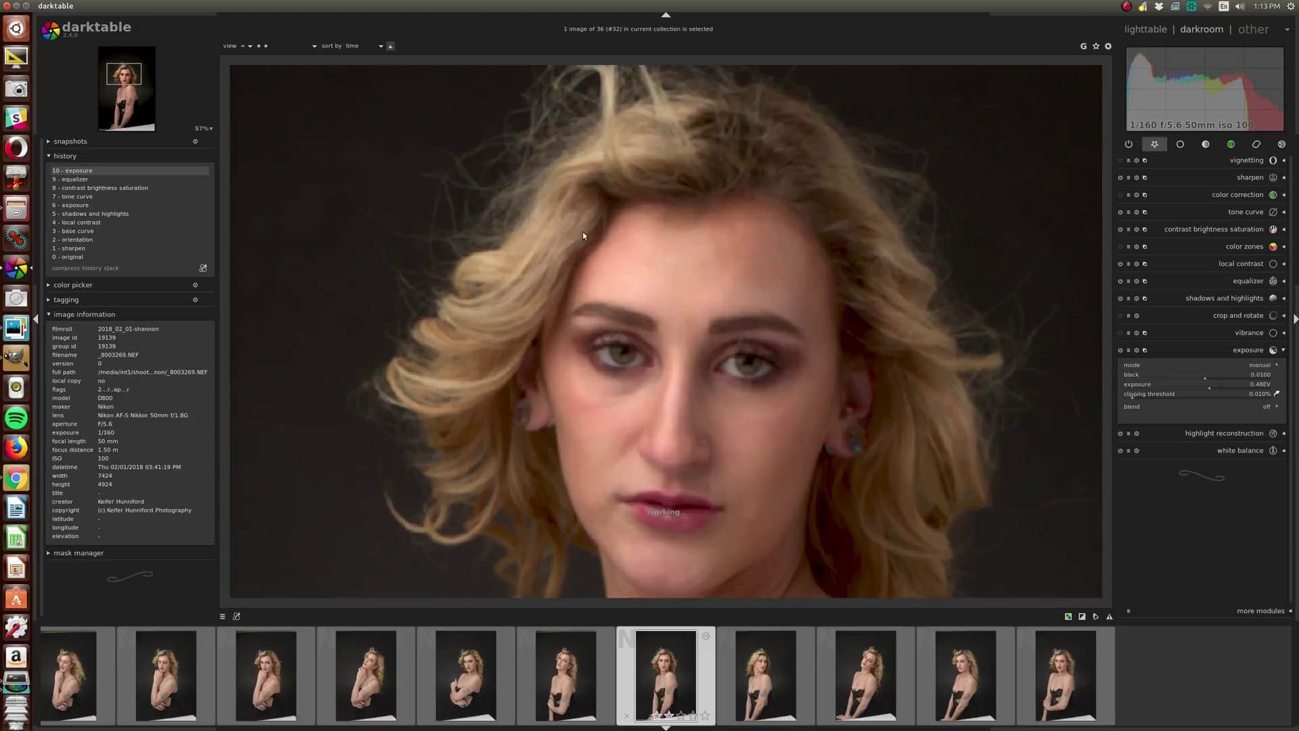
pyautogui.click(1232, 265)
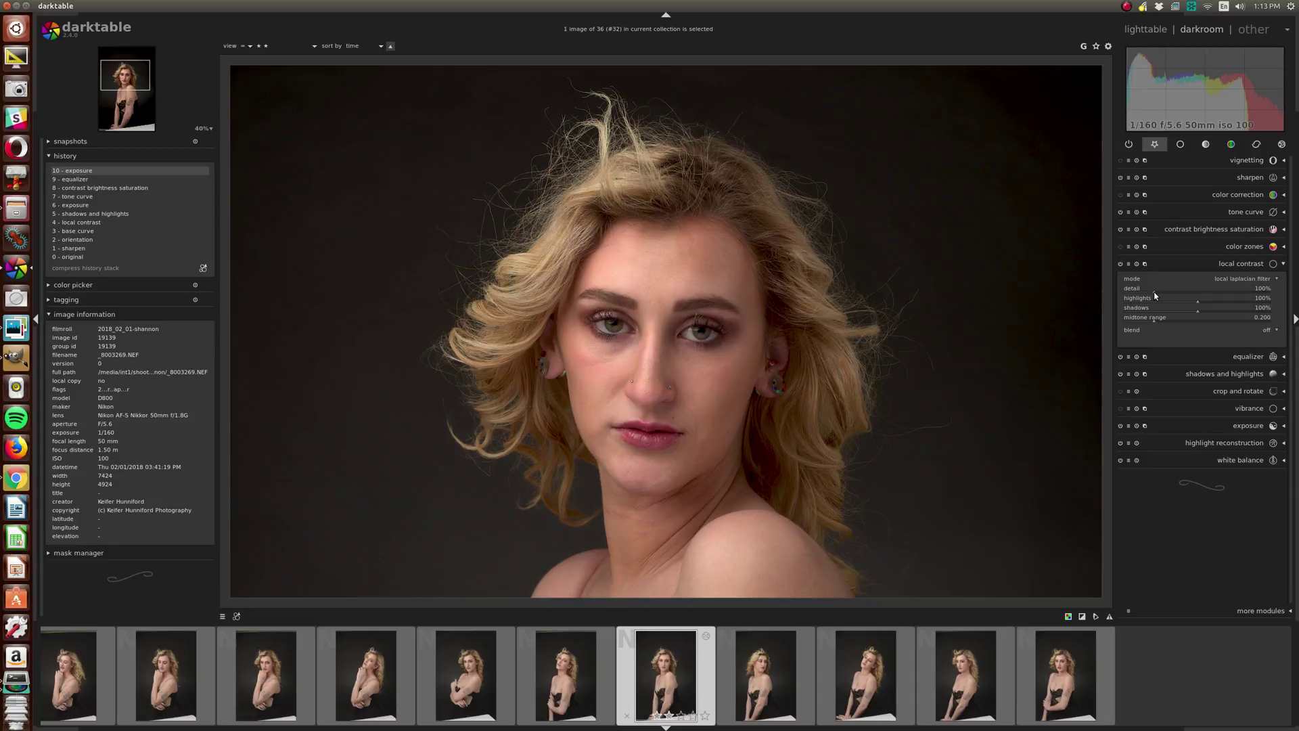
pyautogui.scroll(-1, 1154, 294)
pyautogui.scroll(8, 1142, 296)
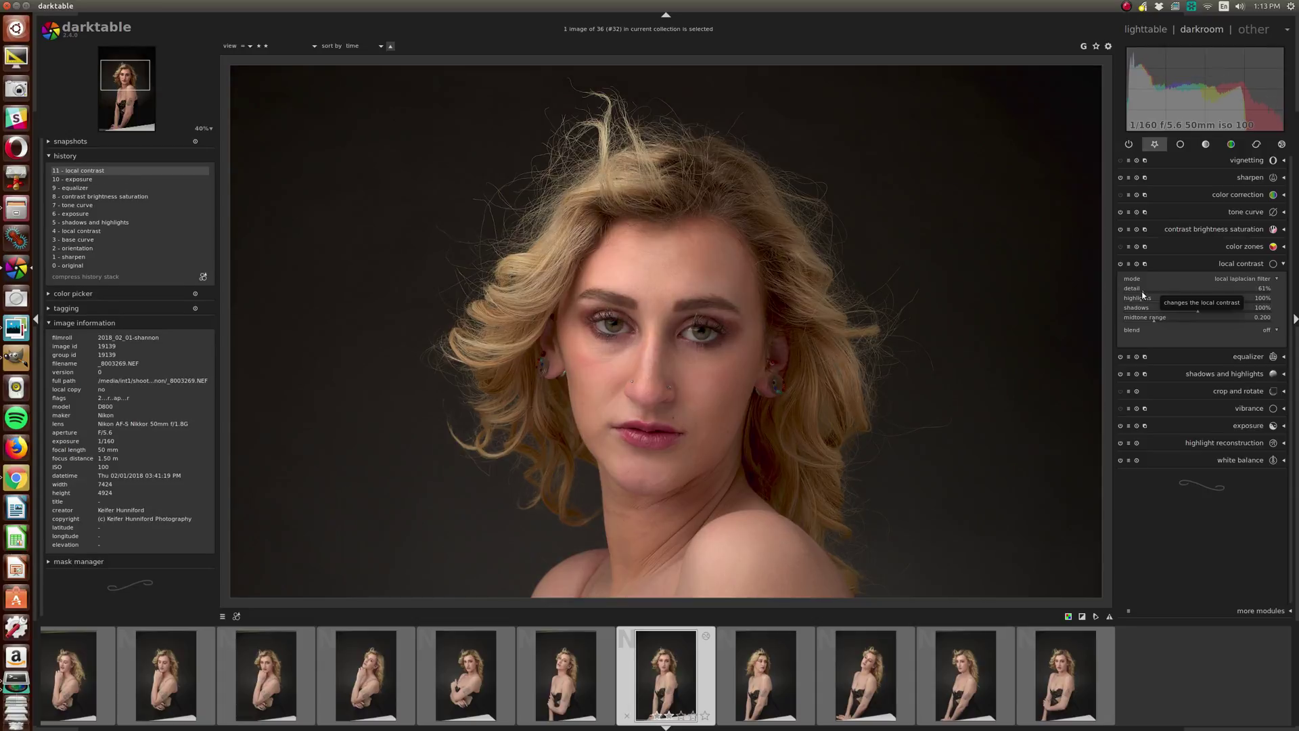
pyautogui.scroll(7, 1149, 289)
pyautogui.scroll(1, 1157, 295)
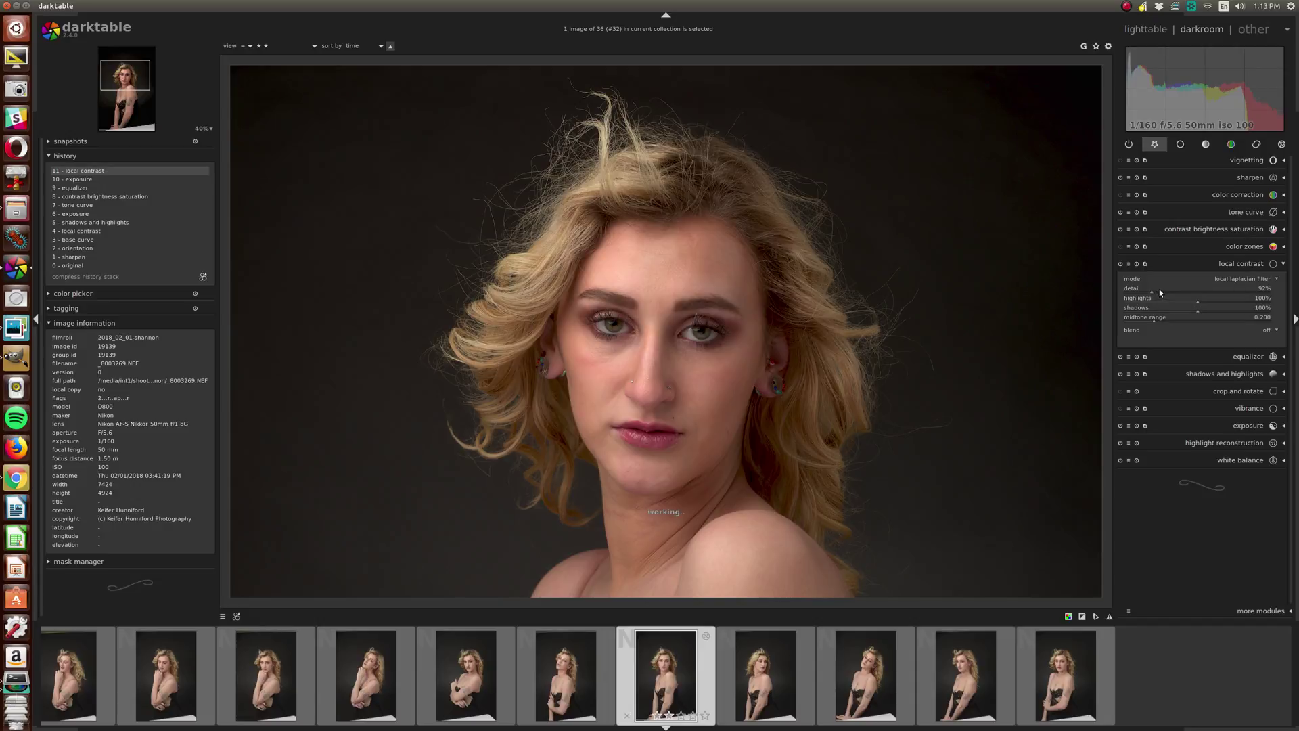
pyautogui.scroll(8, 1159, 290)
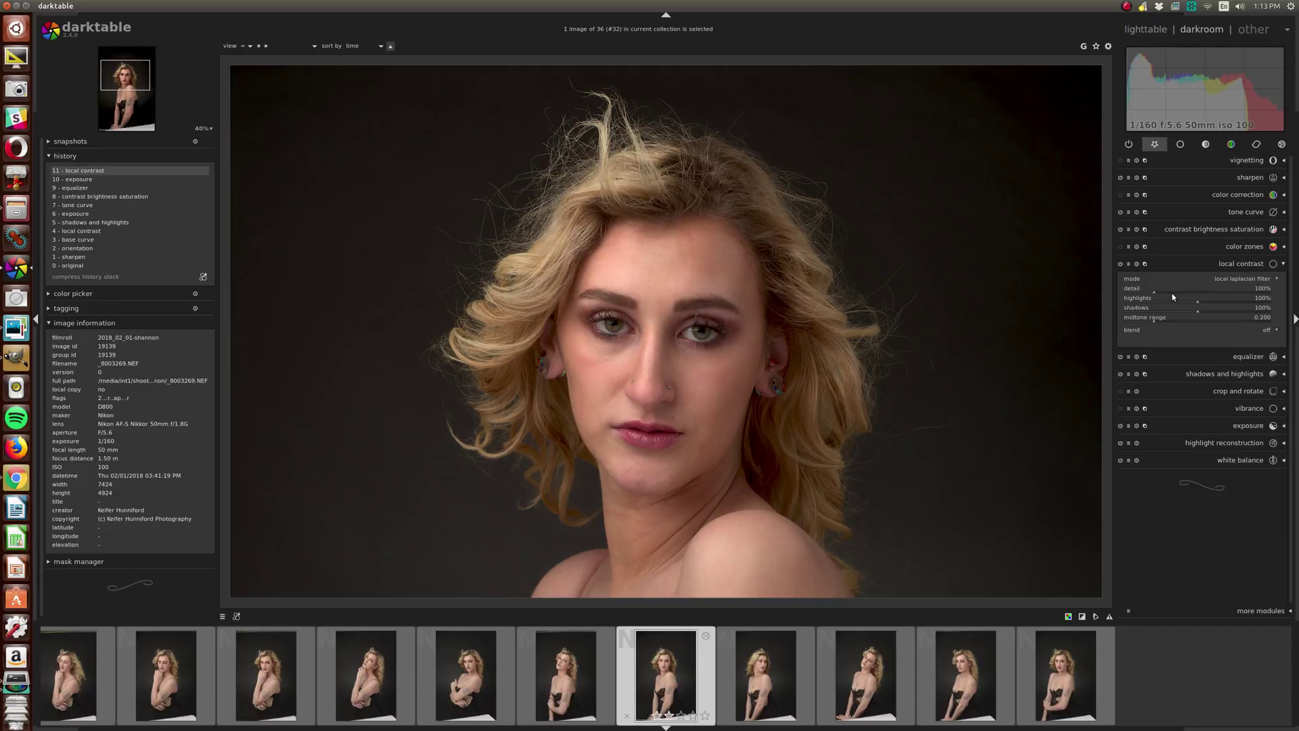
pyautogui.scroll(-3, 1173, 290)
pyautogui.scroll(-1, 1173, 291)
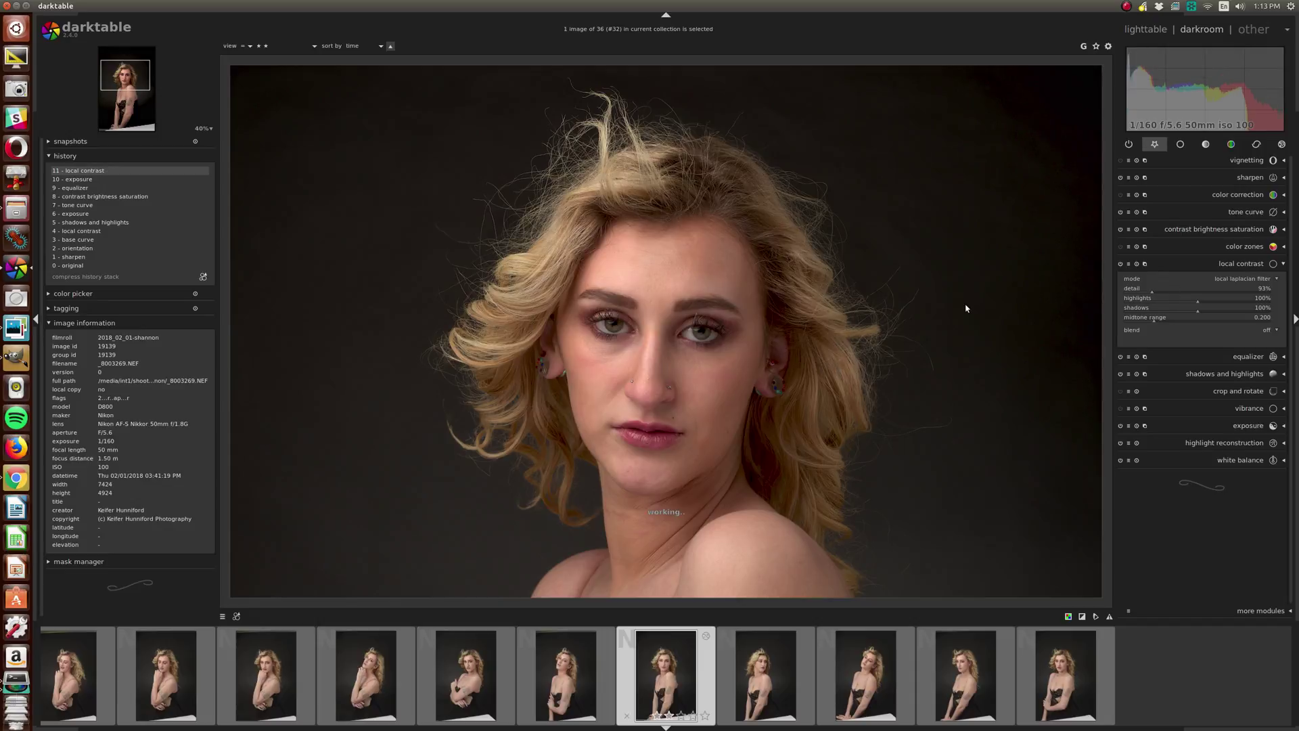
# - In shadows and highlights, raise the shadows to 32.13 while checking the effect on the face and the whole portrait
pyautogui.scroll(-1, 914, 321)
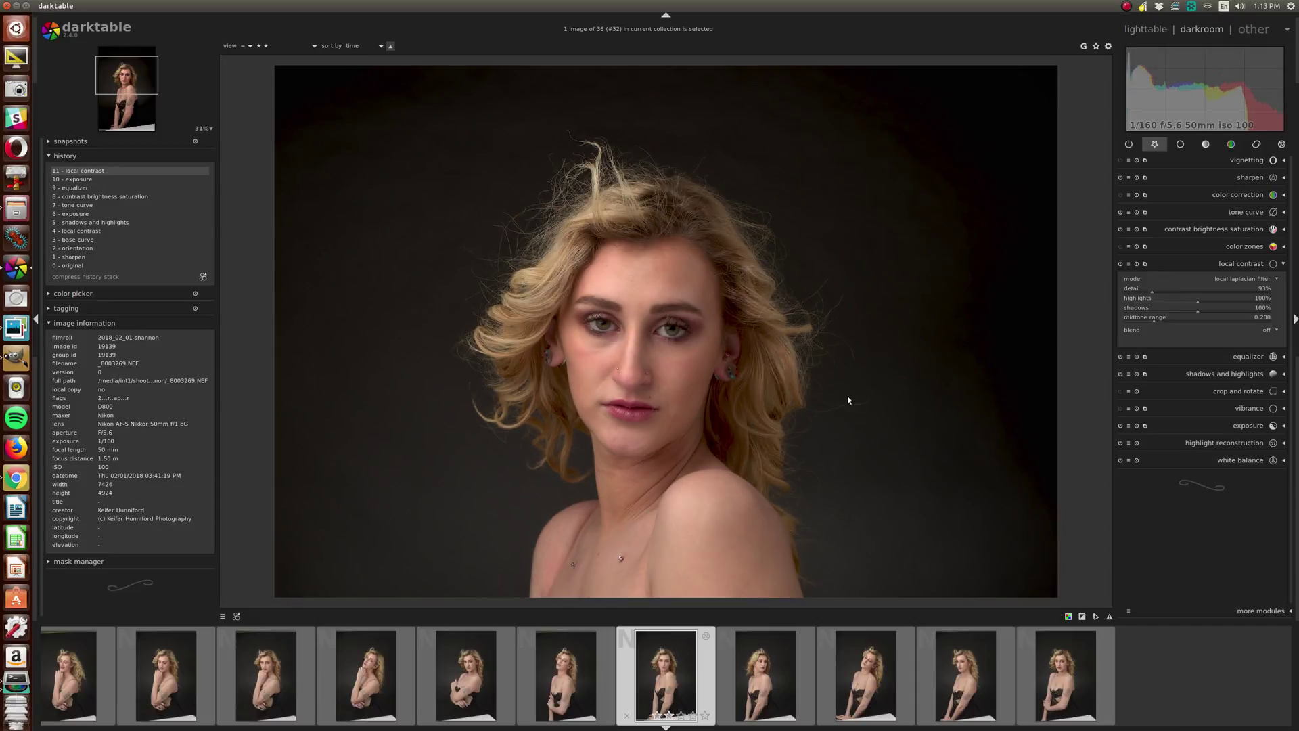
pyautogui.moveTo(768, 359); pyautogui.dragTo(901, 342)
pyautogui.click(1210, 374)
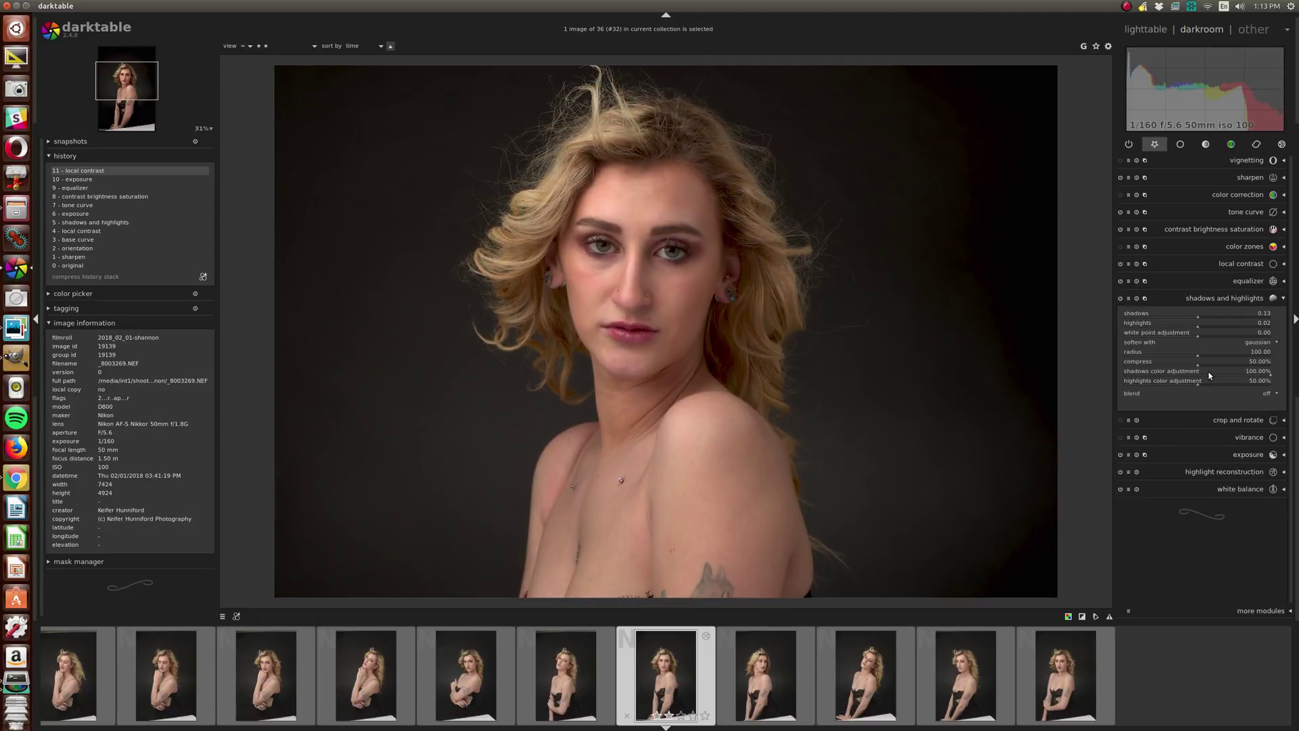
pyautogui.scroll(-5, 859, 324)
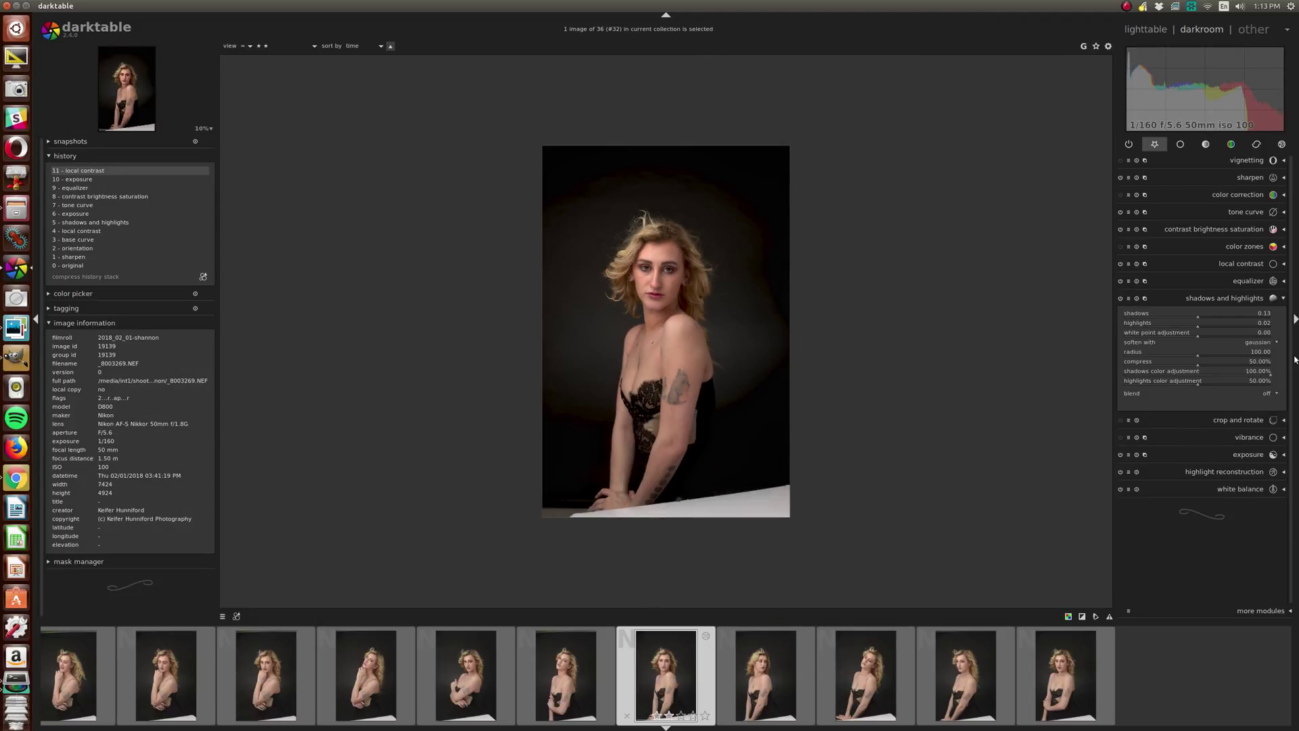
pyautogui.moveTo(1205, 310); pyautogui.dragTo(1218, 316)
pyautogui.scroll(3, 1218, 313)
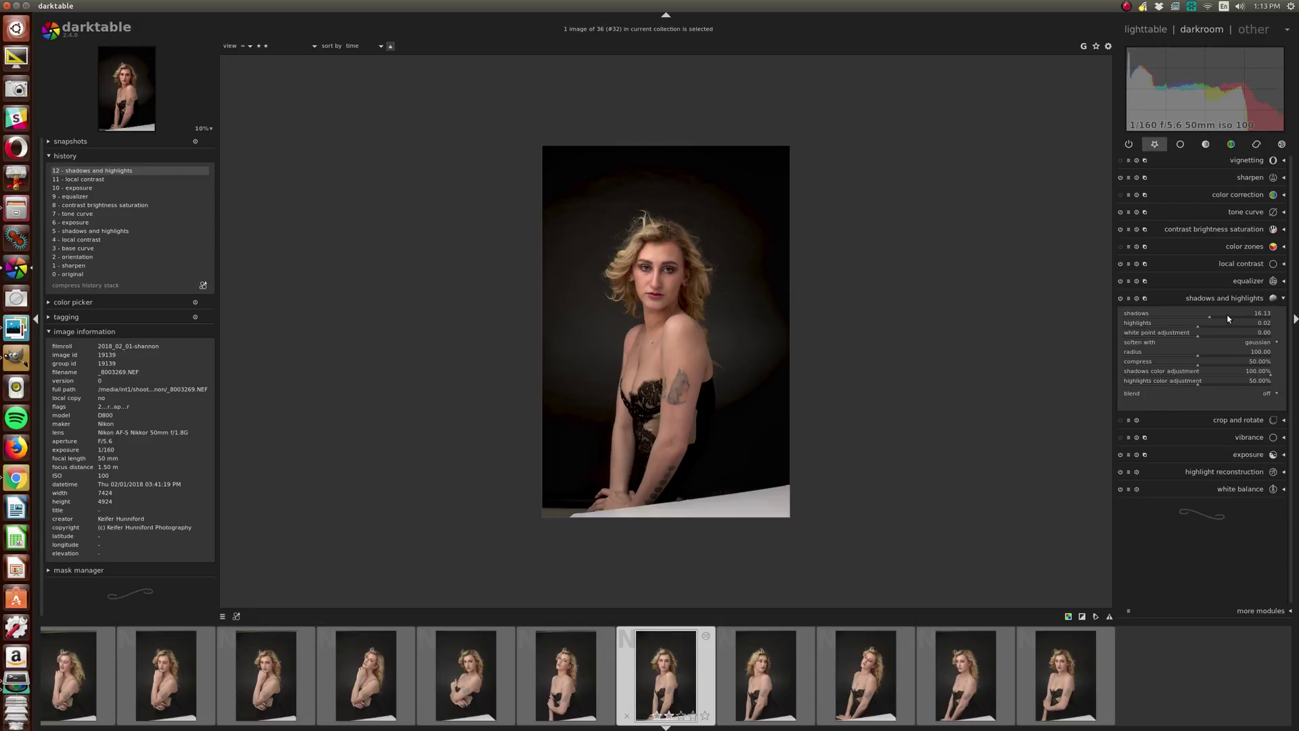
pyautogui.scroll(5, 595, 278)
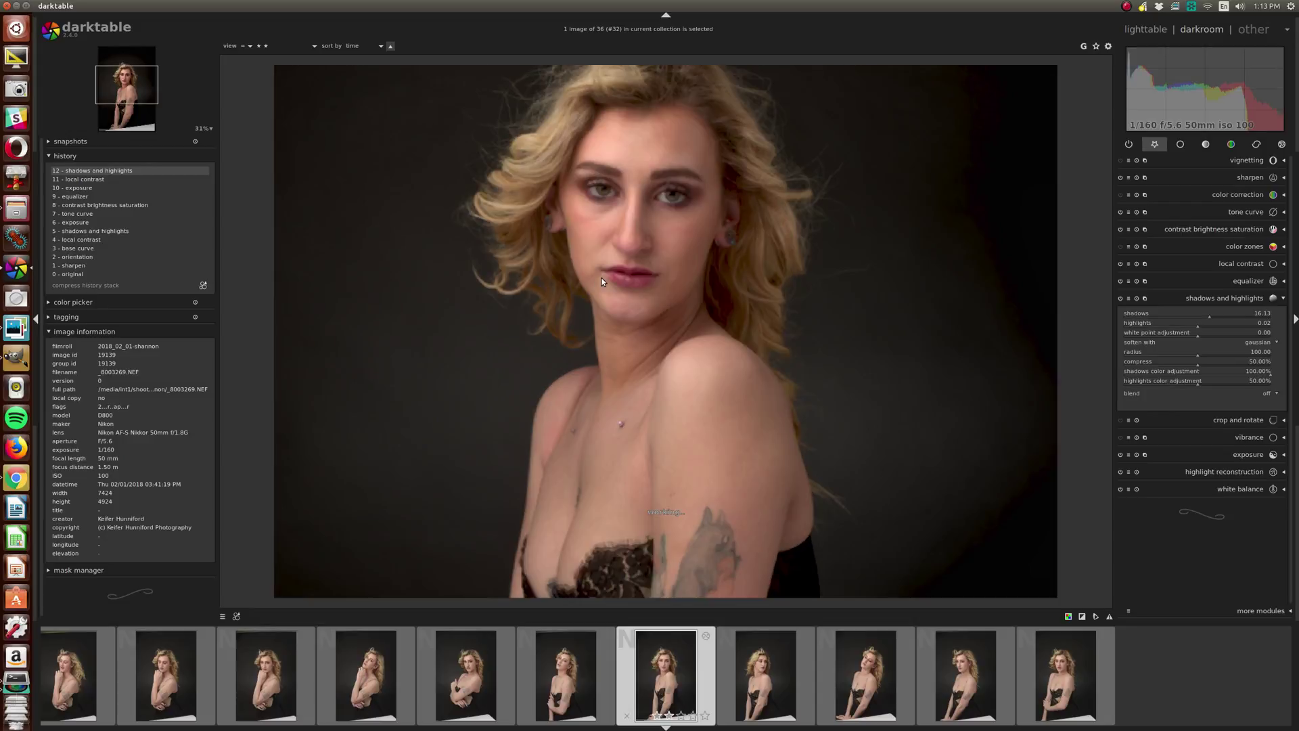
pyautogui.moveTo(602, 277); pyautogui.dragTo(760, 386)
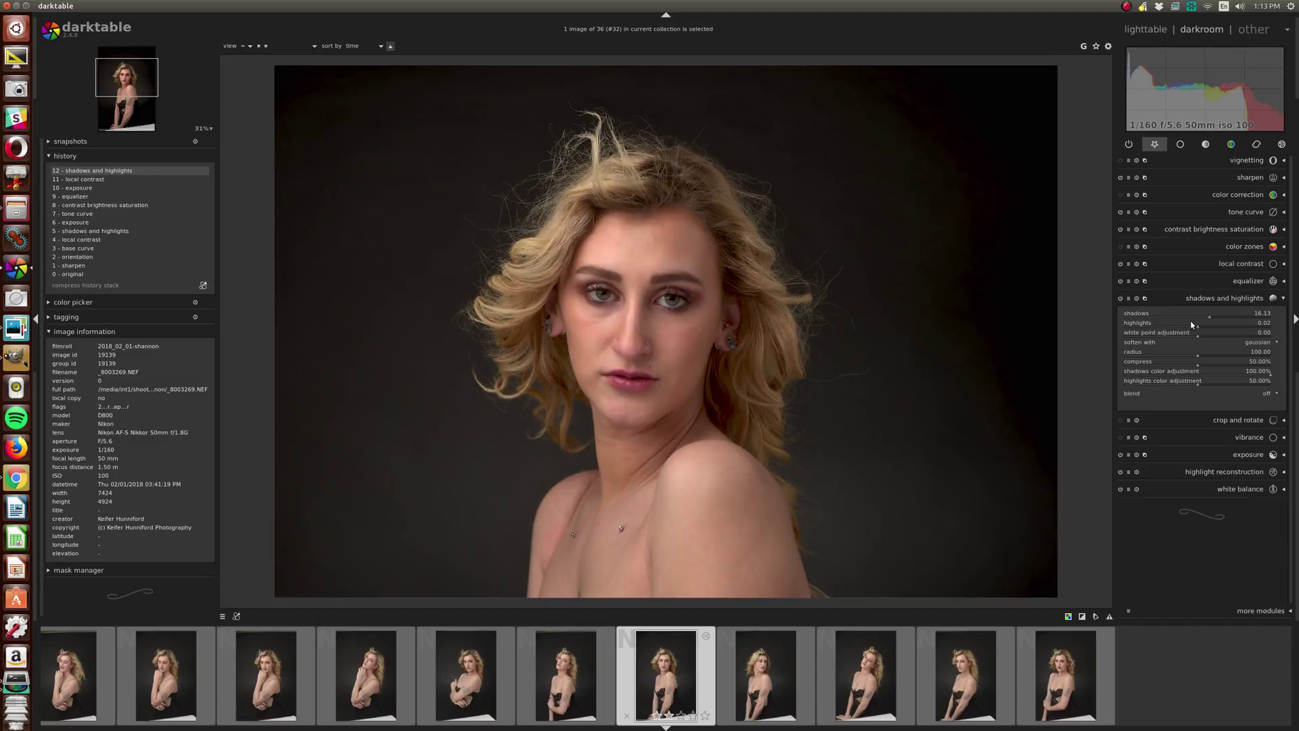
pyautogui.scroll(1, 1227, 314)
pyautogui.scroll(5, 1227, 313)
pyautogui.scroll(1, 1232, 314)
pyautogui.scroll(-1, 1233, 315)
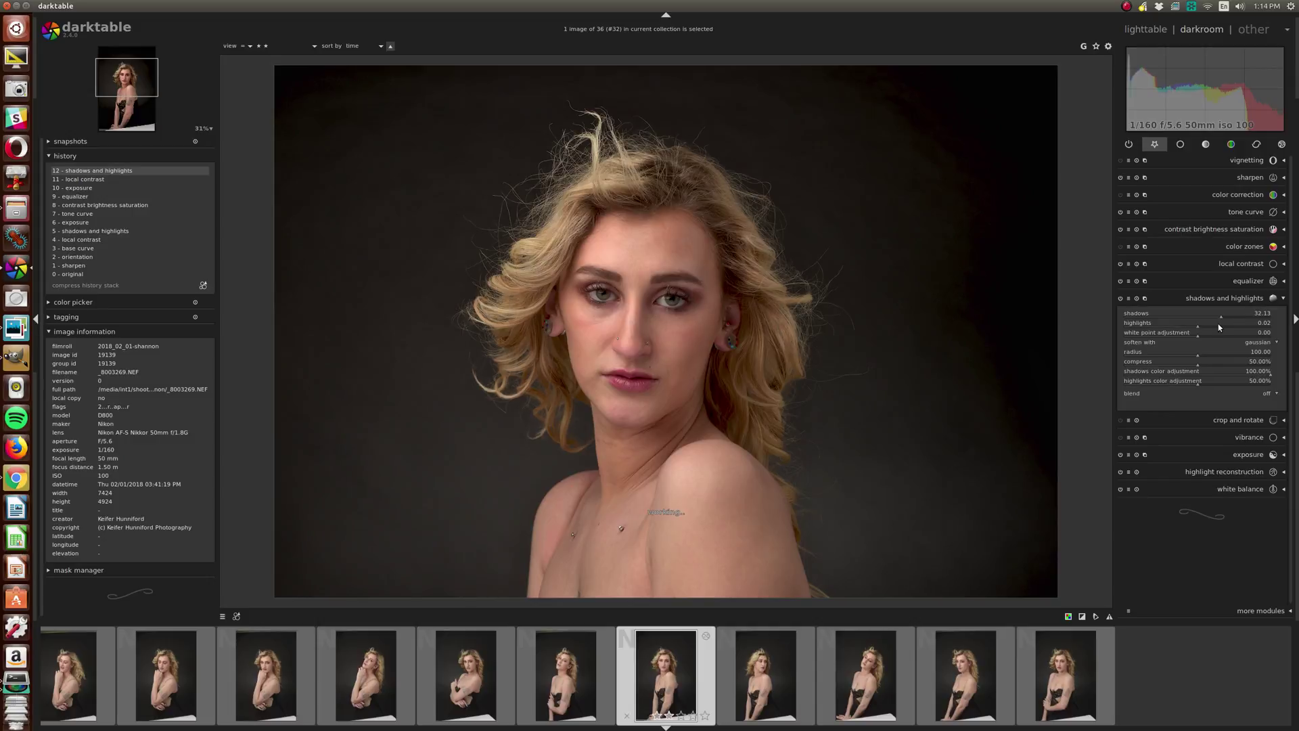
# - Compare the whole portrait with the shadows and highlights module switched off and on, leaving it enabled
pyautogui.scroll(-1, 901, 330)
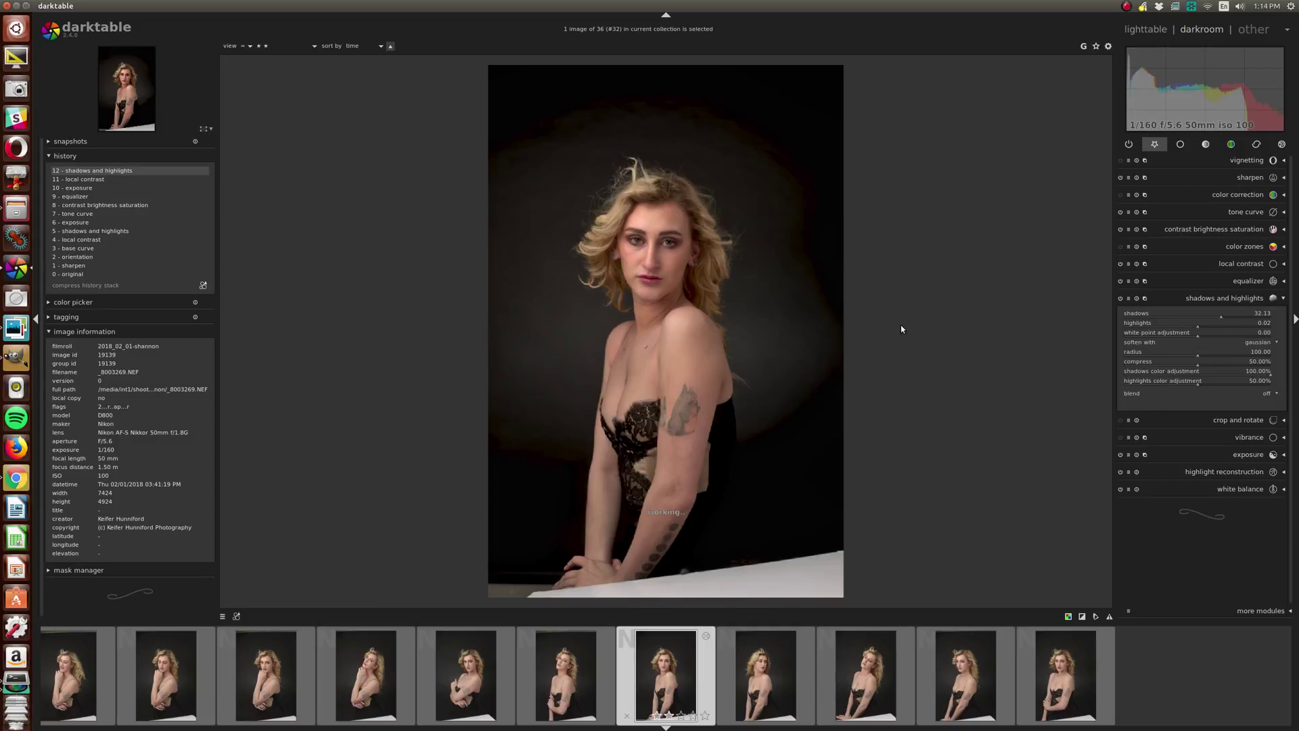
pyautogui.click(1121, 298)
pyautogui.click(1120, 298)
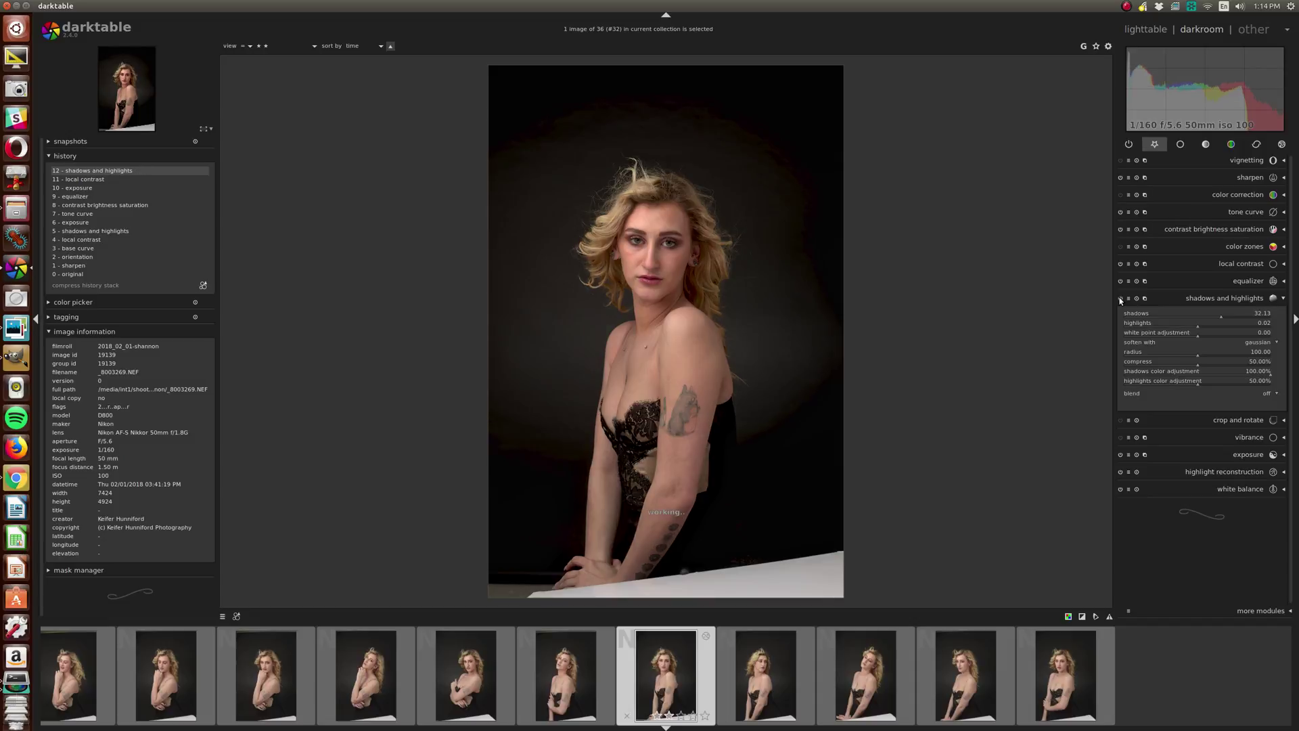
pyautogui.click(1120, 299)
pyautogui.click(1120, 298)
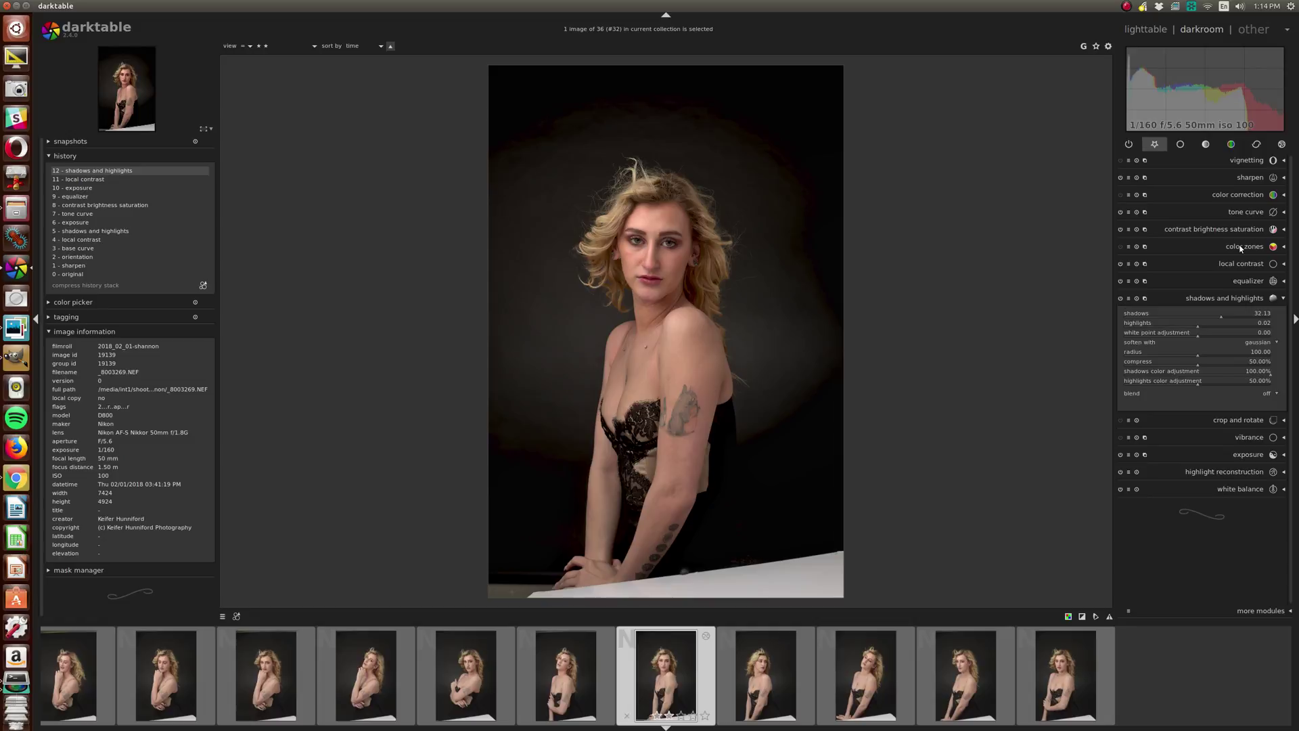
# - Cool the portrait by lowering the white balance temperature to 5192K
pyautogui.click(1234, 490)
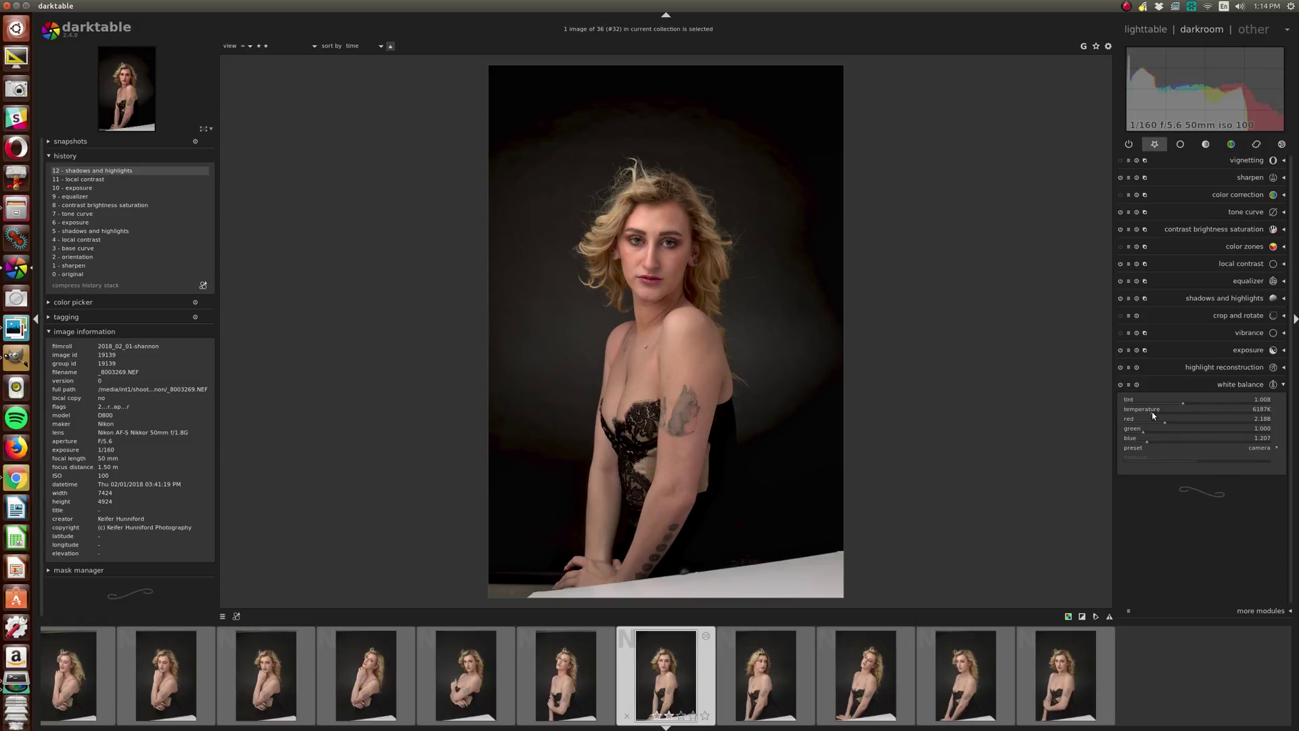
pyautogui.scroll(-5, 1149, 410)
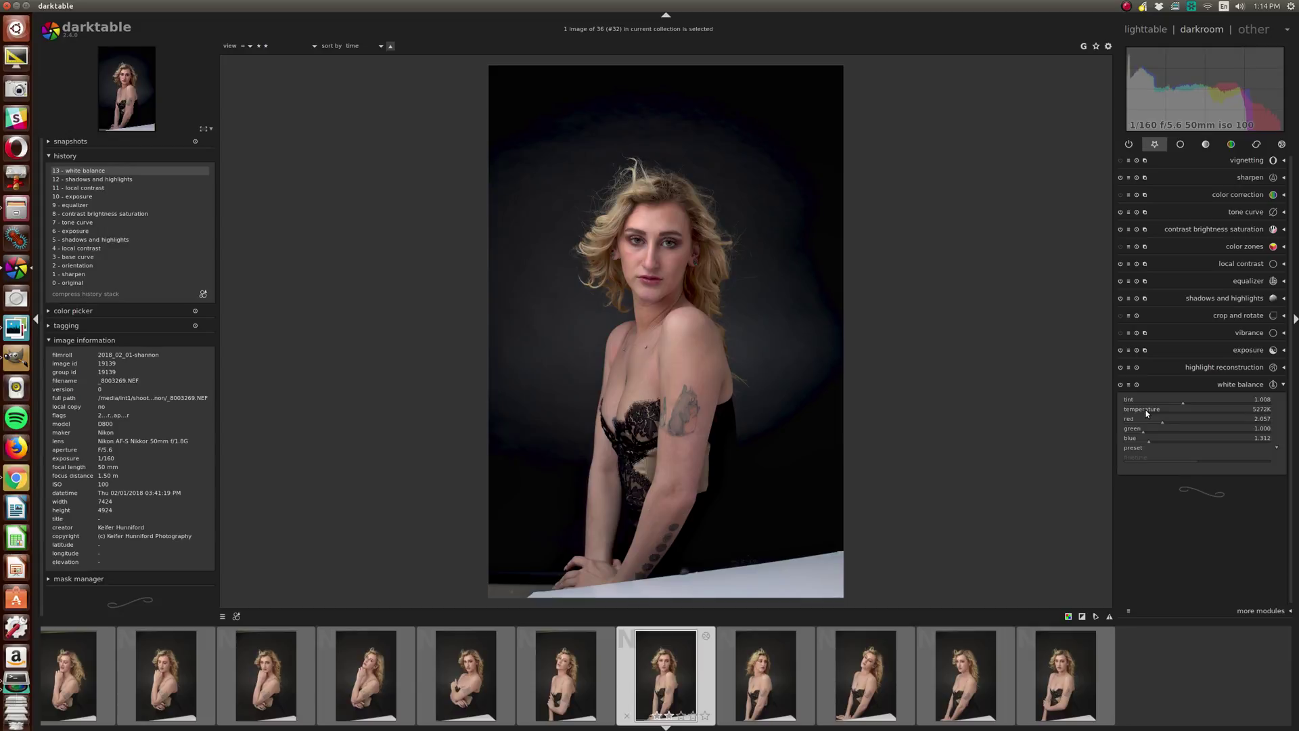
pyautogui.scroll(-1, 1146, 413)
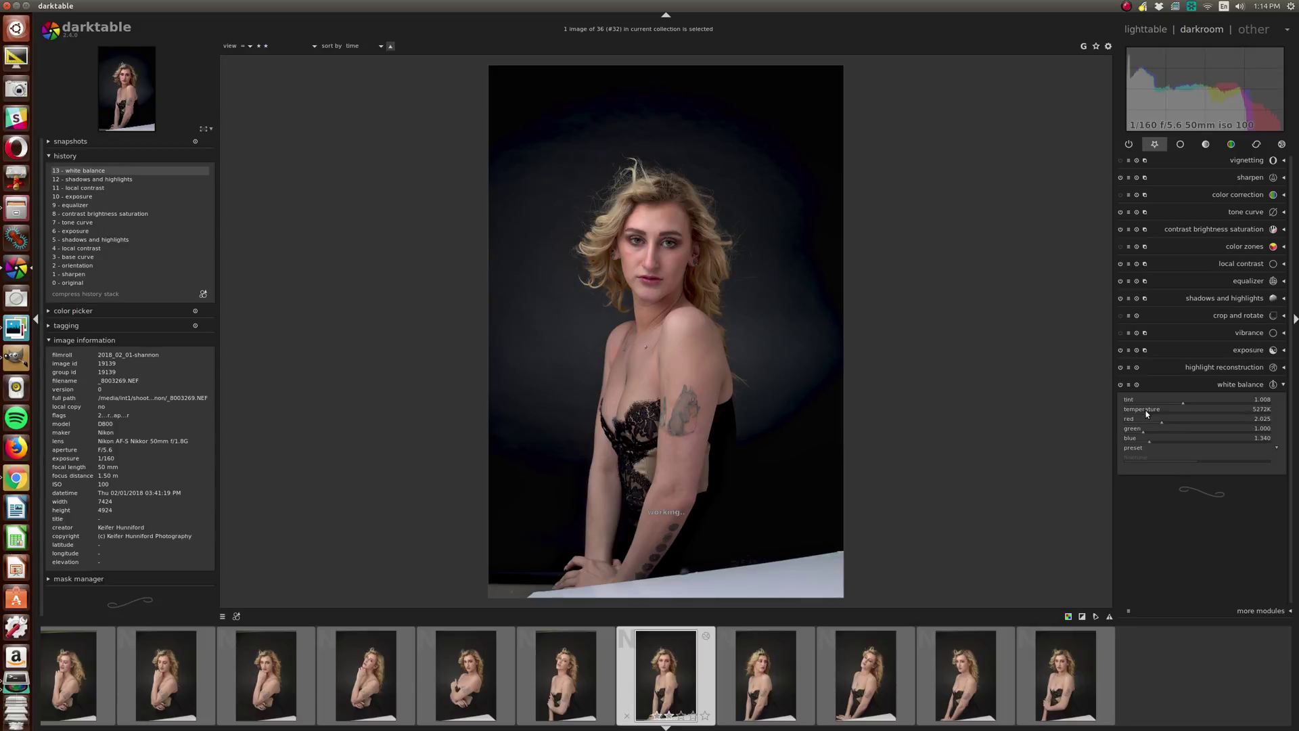
# - Raise the exposure to 0.68 EV while checking clipping with the over/under-exposure indication, and turn the indication off again
pyautogui.click(1083, 617)
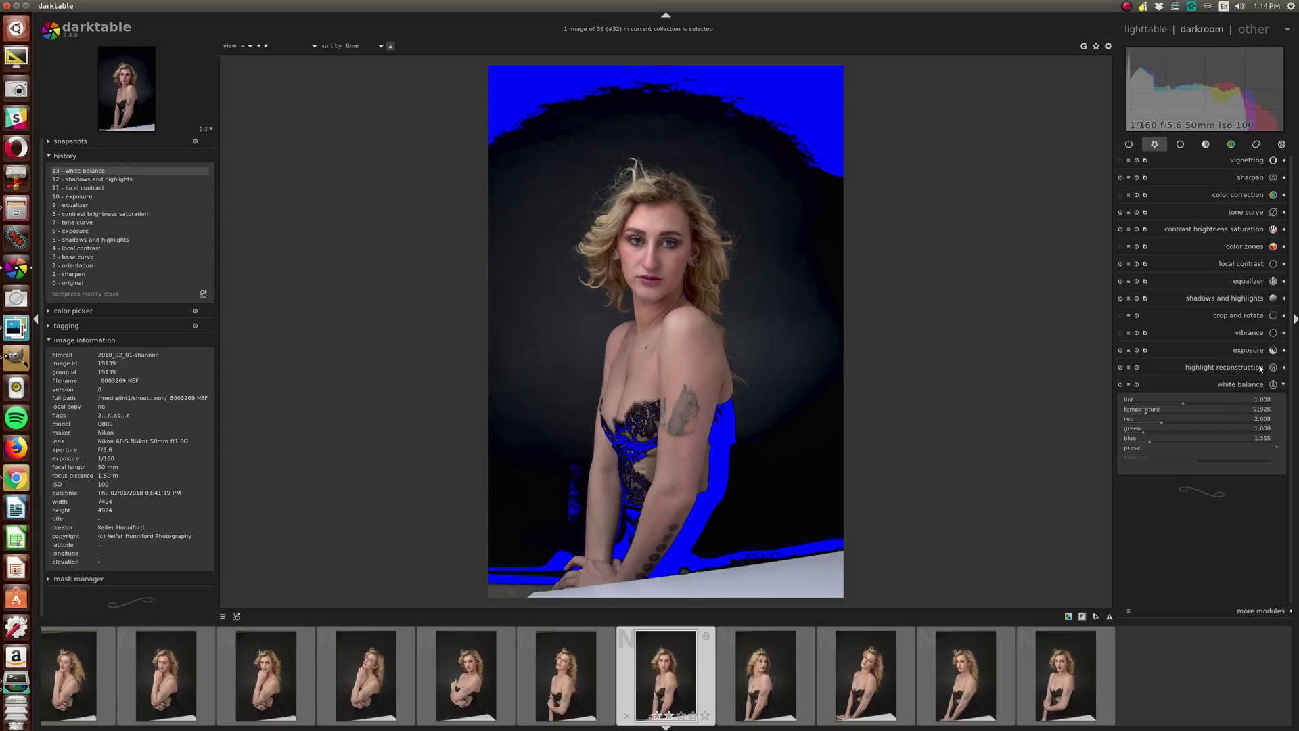
pyautogui.click(1243, 350)
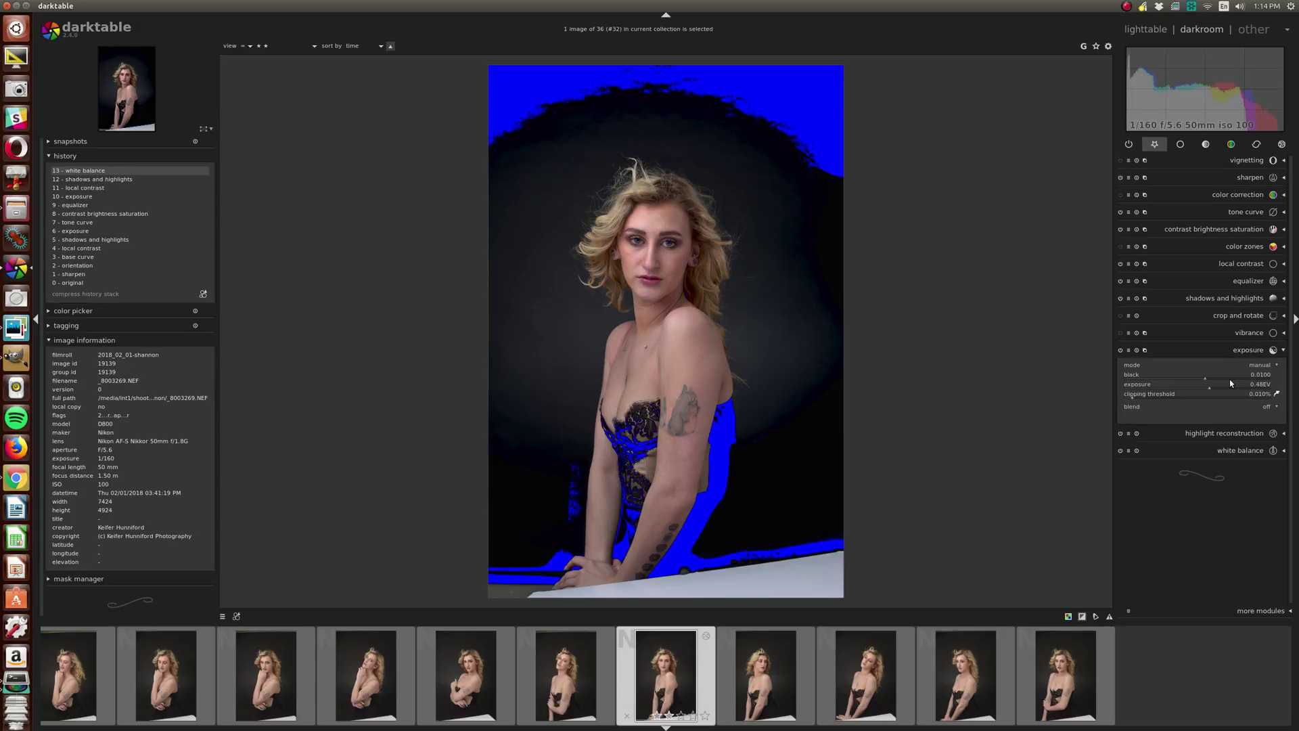
pyautogui.scroll(1, 1233, 385)
pyautogui.scroll(1, 1234, 384)
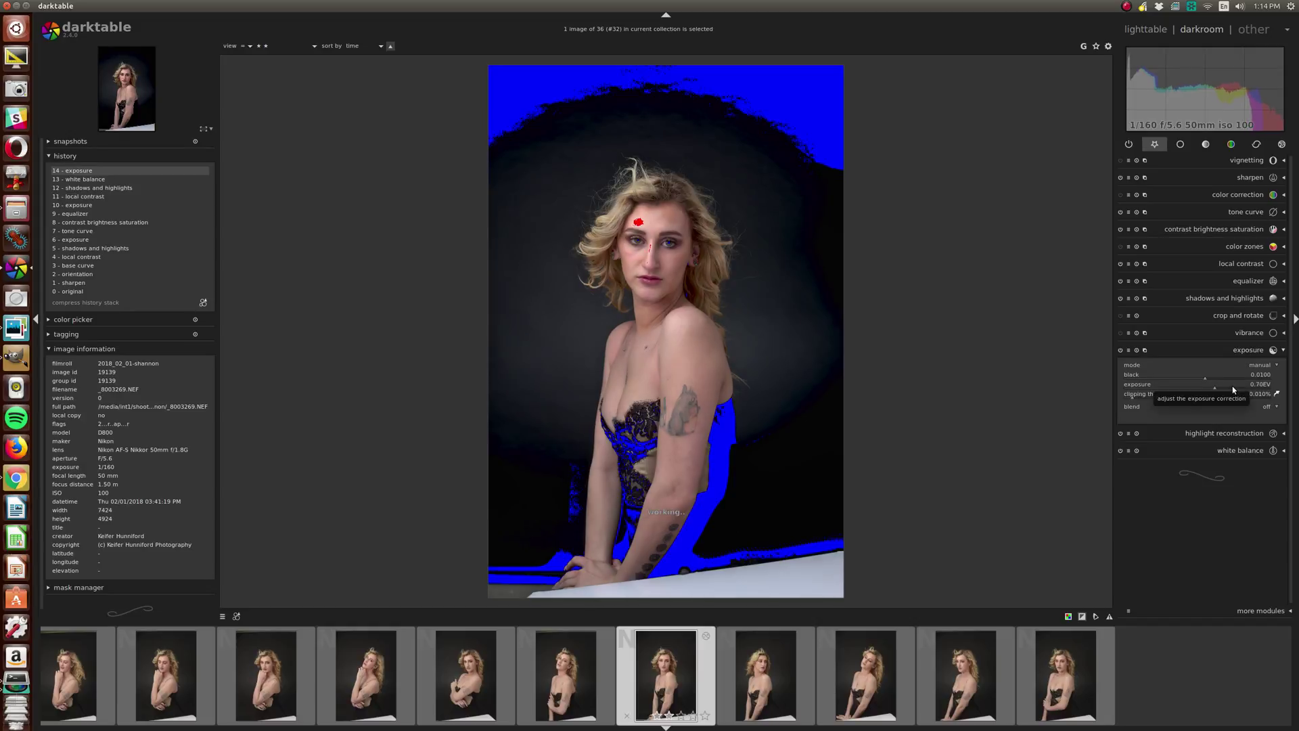
pyautogui.scroll(-1, 1232, 385)
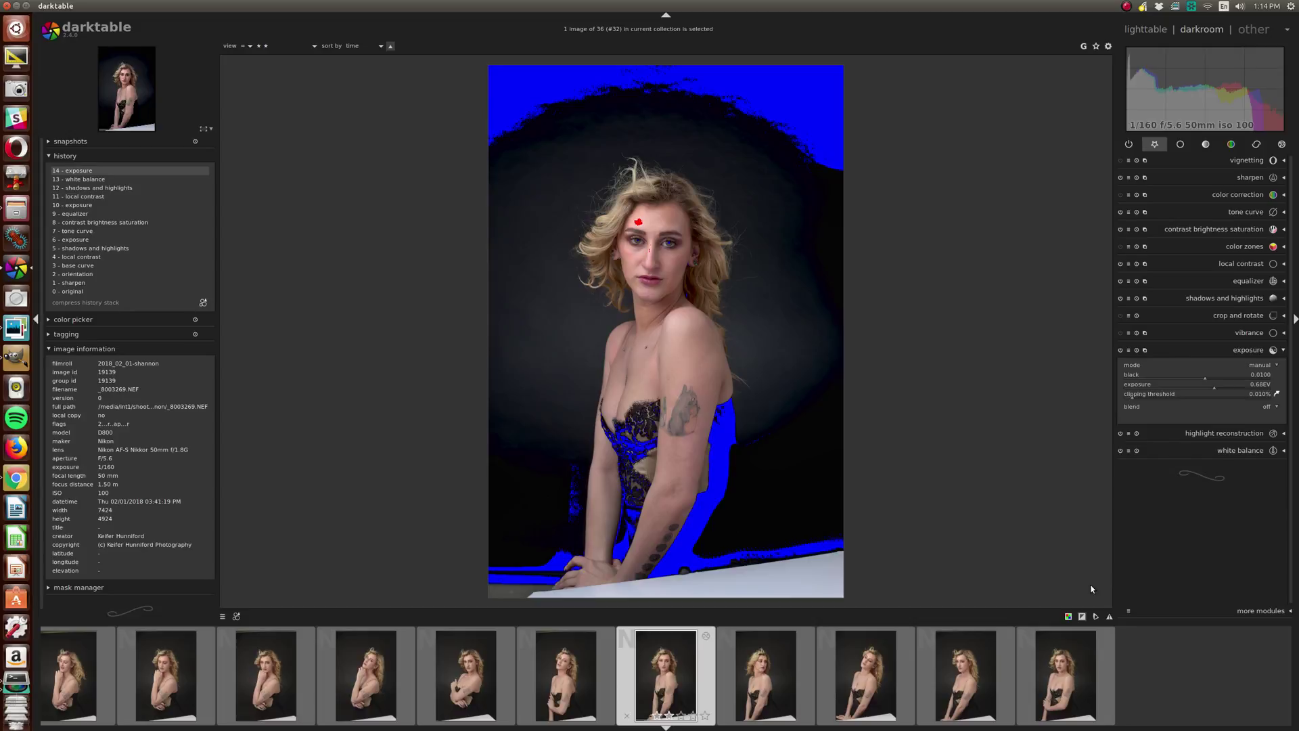
pyautogui.click(1082, 615)
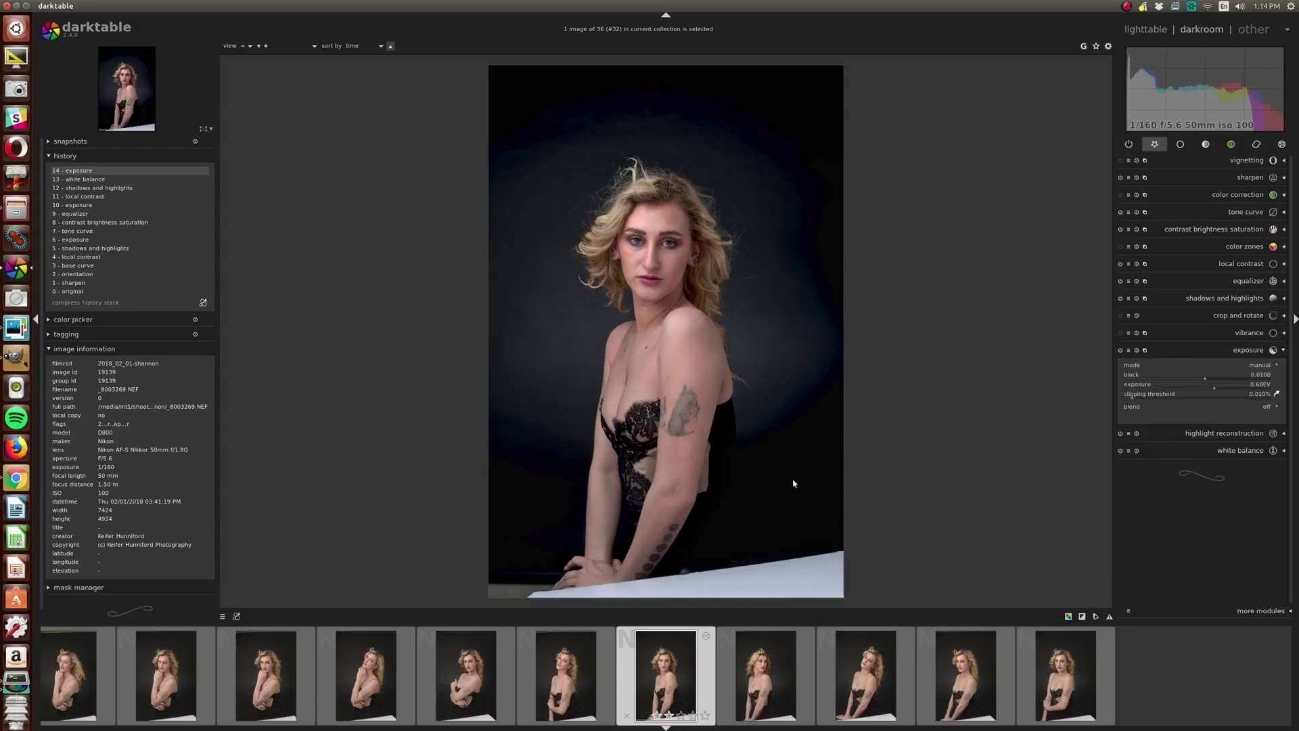
# - Compare the portrait with shadows and highlights off and on, and lower the shadows to 20.13, checking the result up close
pyautogui.click(1120, 299)
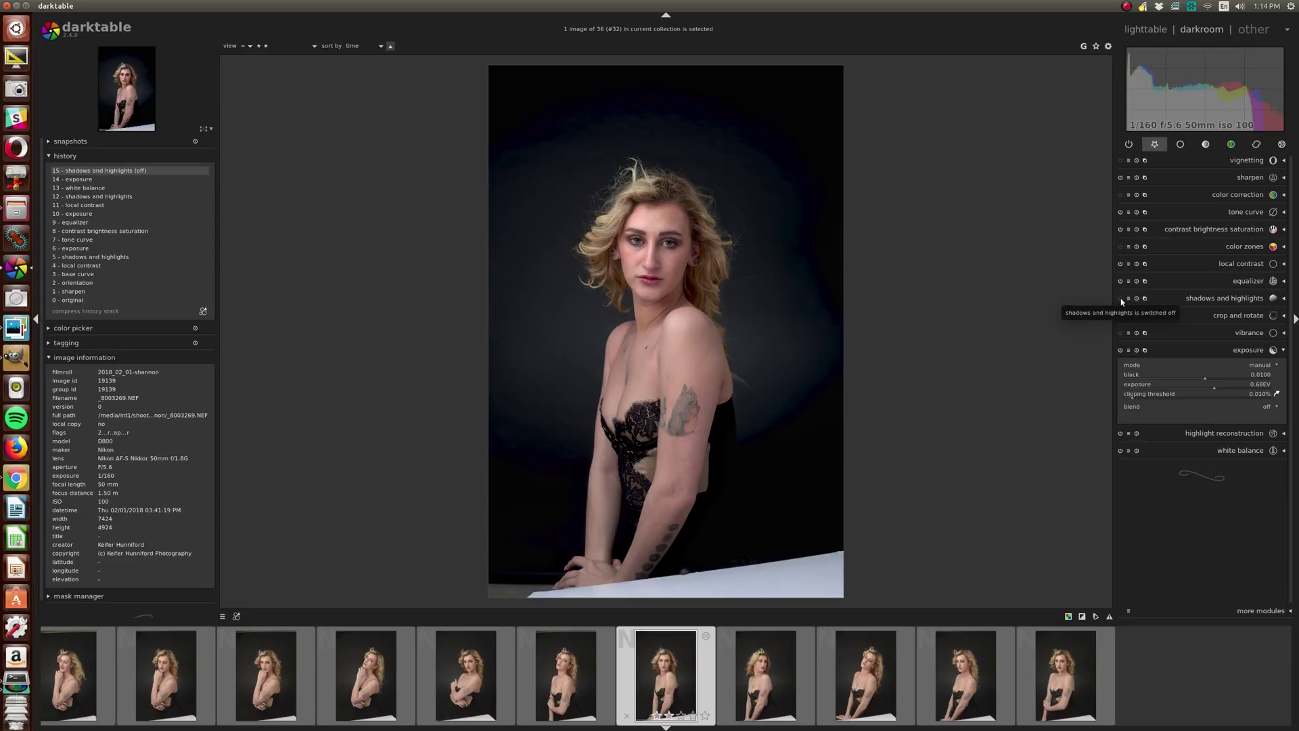
pyautogui.click(1120, 298)
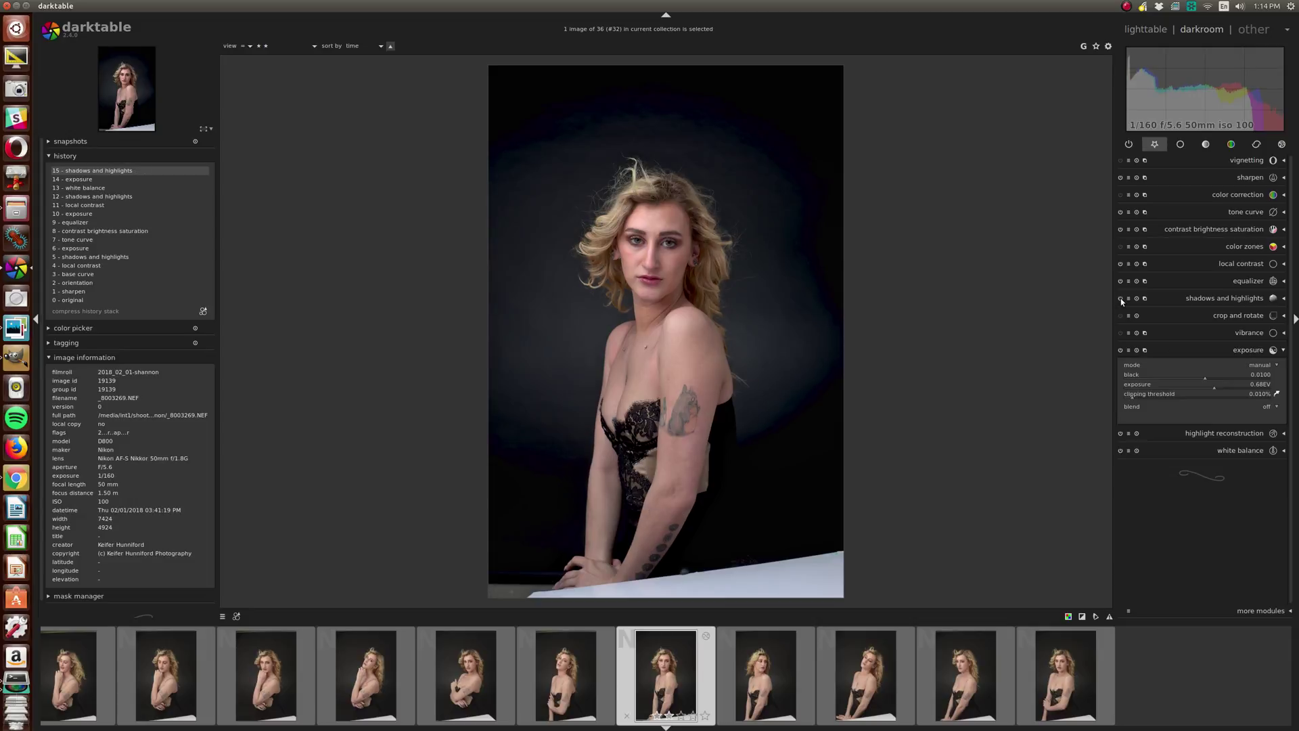
pyautogui.click(1120, 298)
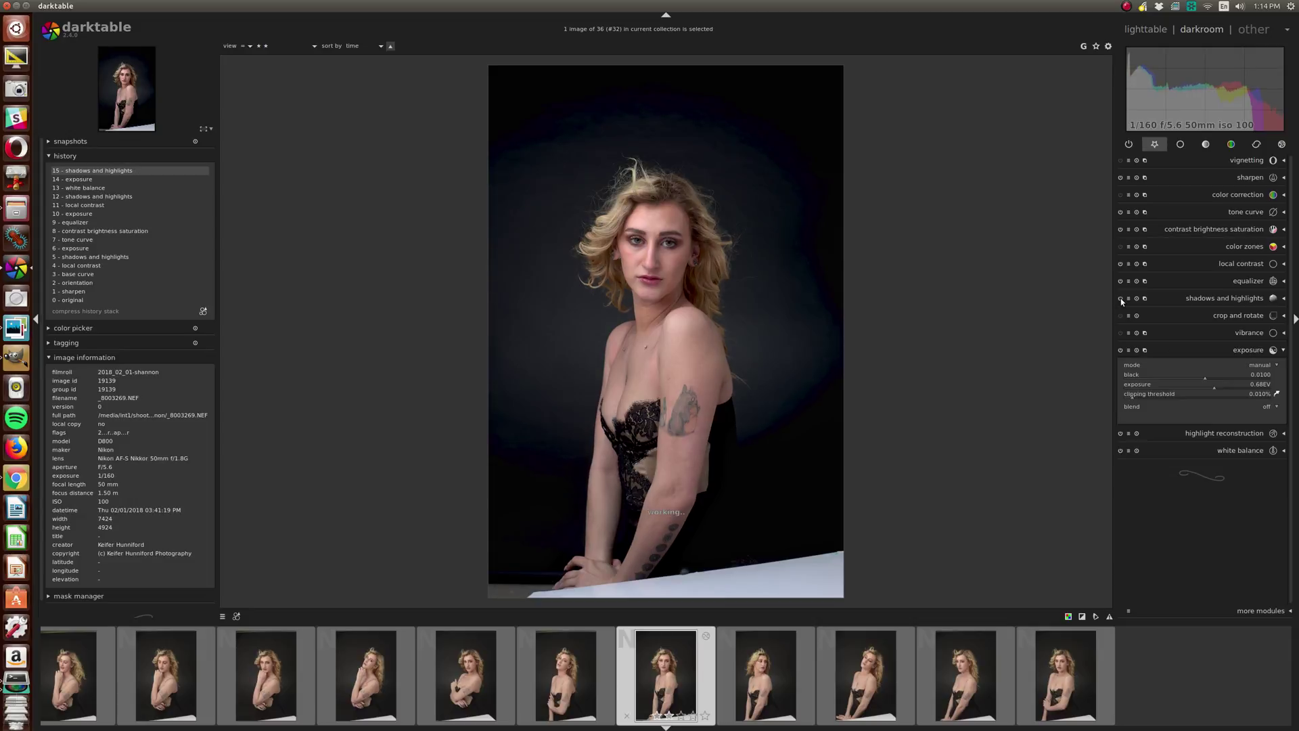
pyautogui.click(1223, 298)
pyautogui.moveTo(1221, 318); pyautogui.dragTo(1201, 319)
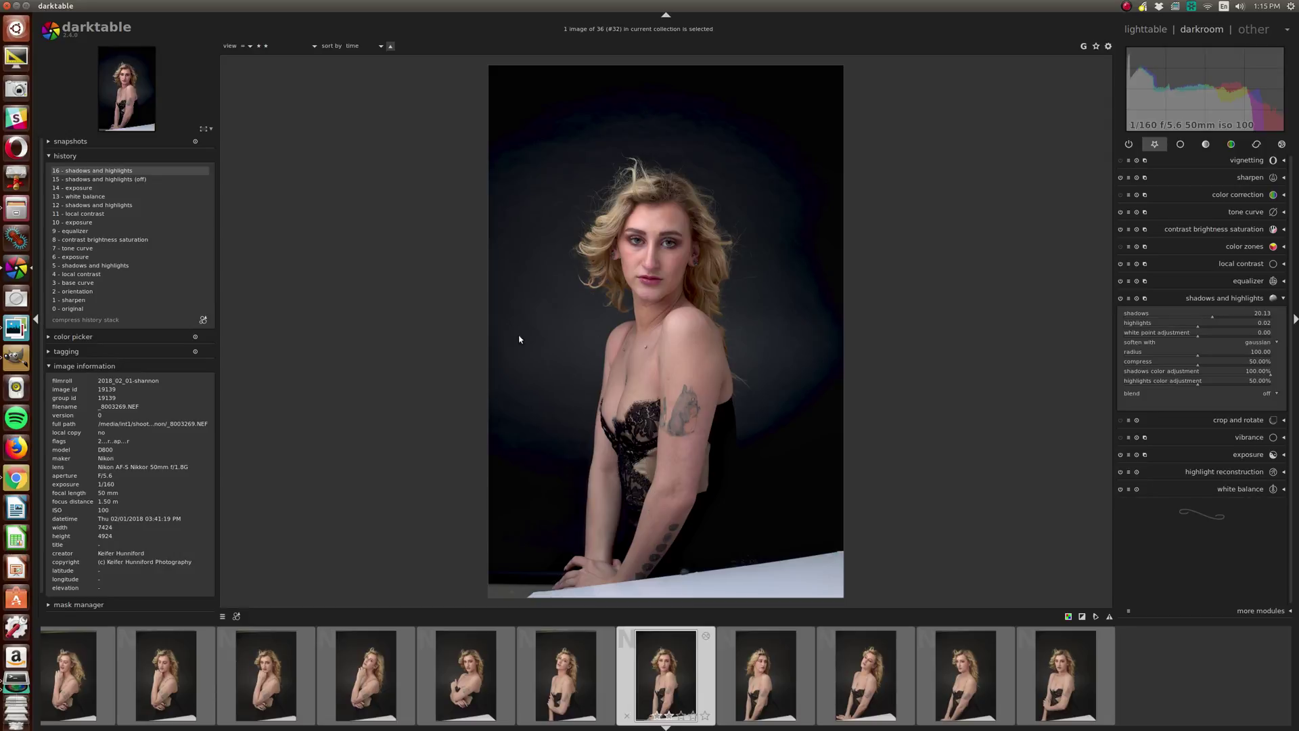
pyautogui.scroll(3, 524, 377)
pyautogui.scroll(-3, 525, 366)
# - Try the vignetting module on the portrait and switch it off again
pyautogui.click(1121, 160)
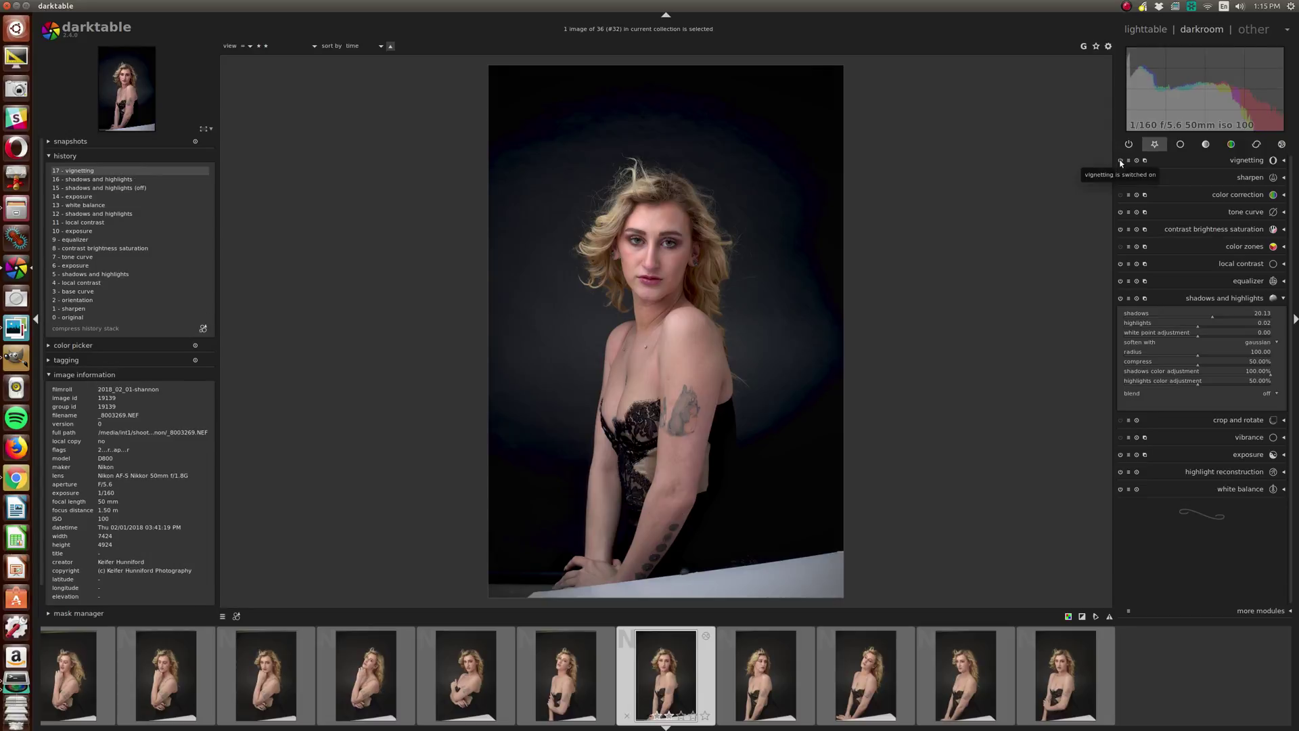
pyautogui.click(1120, 161)
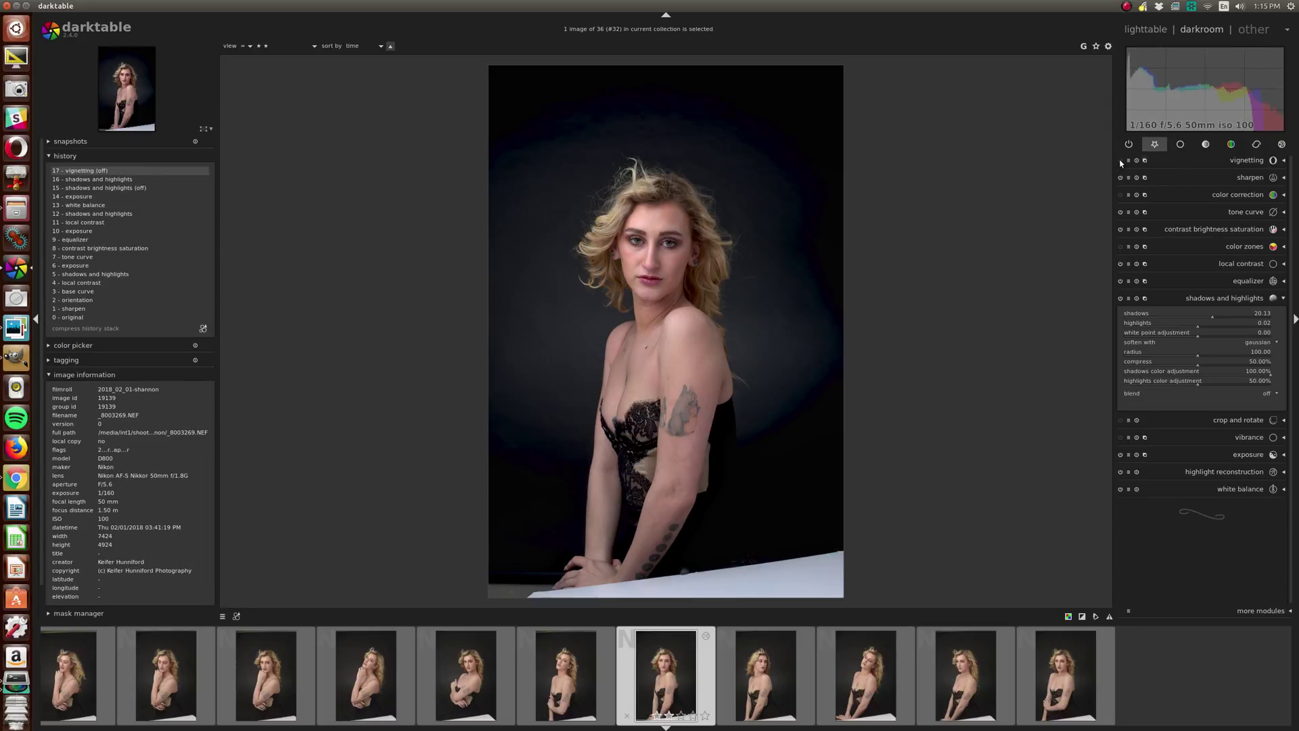
# - Increase the sharpen amount to 0.600
pyautogui.click(1247, 176)
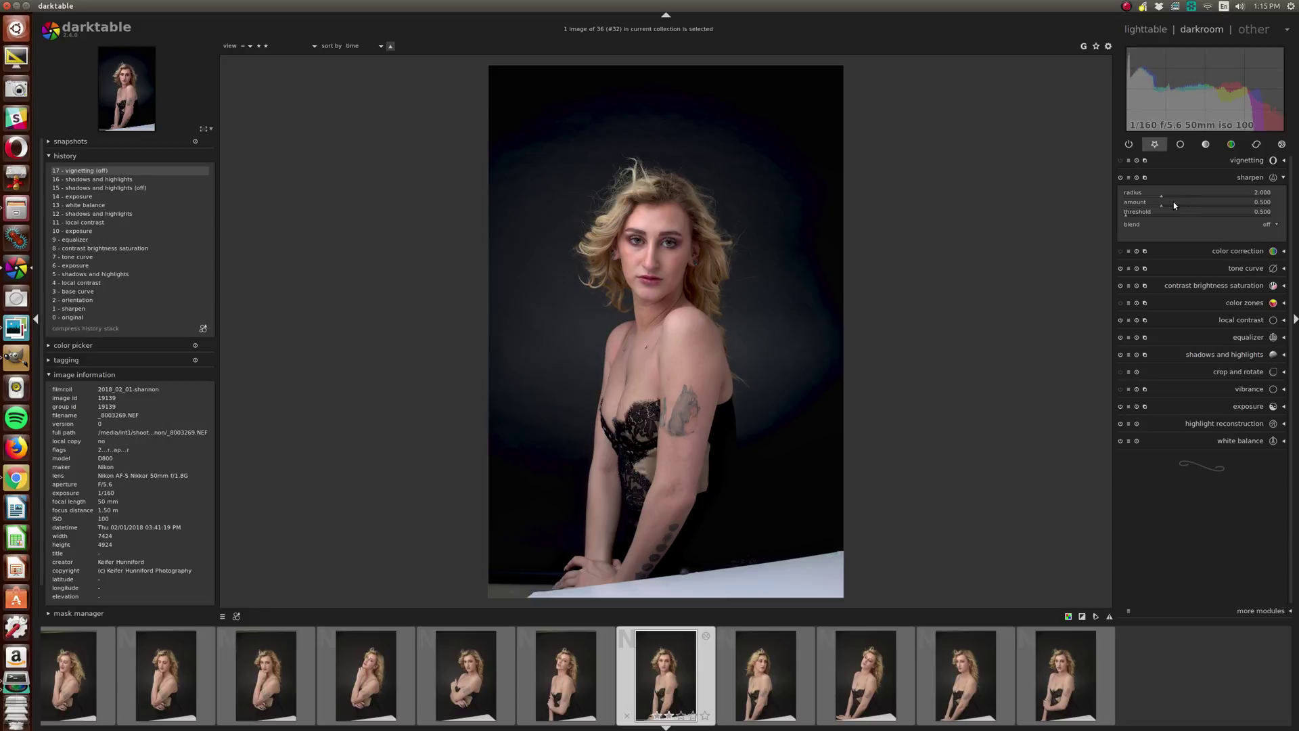
pyautogui.moveTo(1173, 202); pyautogui.dragTo(1179, 202)
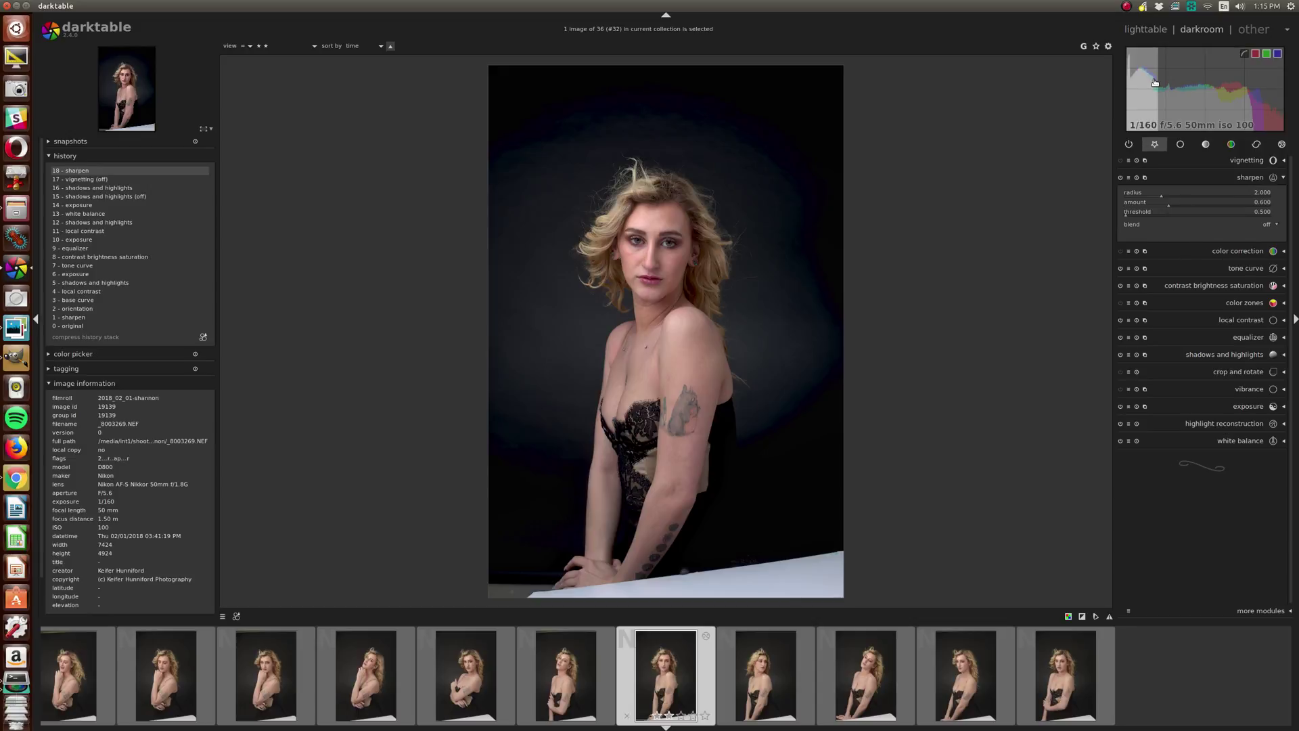
# - In the lighttable, apply the history stack of _8003269.NEF to all the other photos in the collection, leaving the edited photo out of the selection
pyautogui.click(1144, 30)
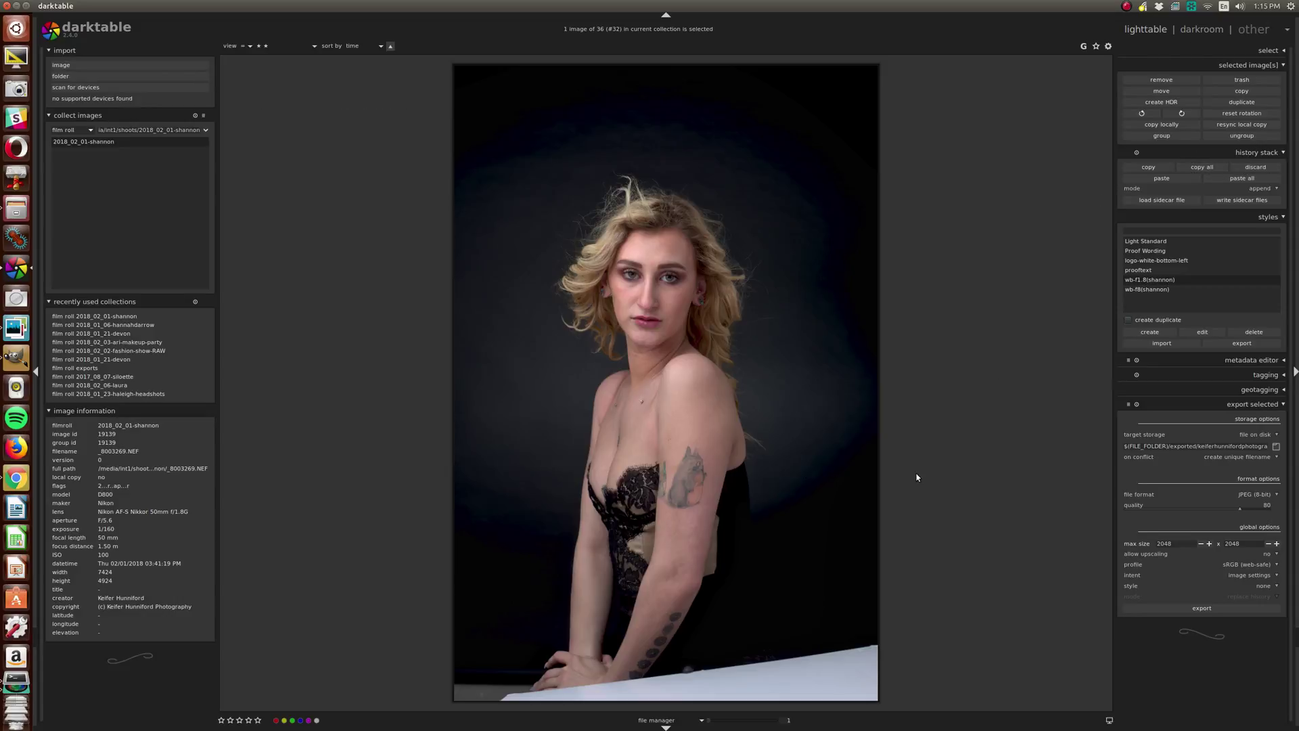
pyautogui.scroll(-3, 916, 478)
pyautogui.scroll(-2, 916, 478)
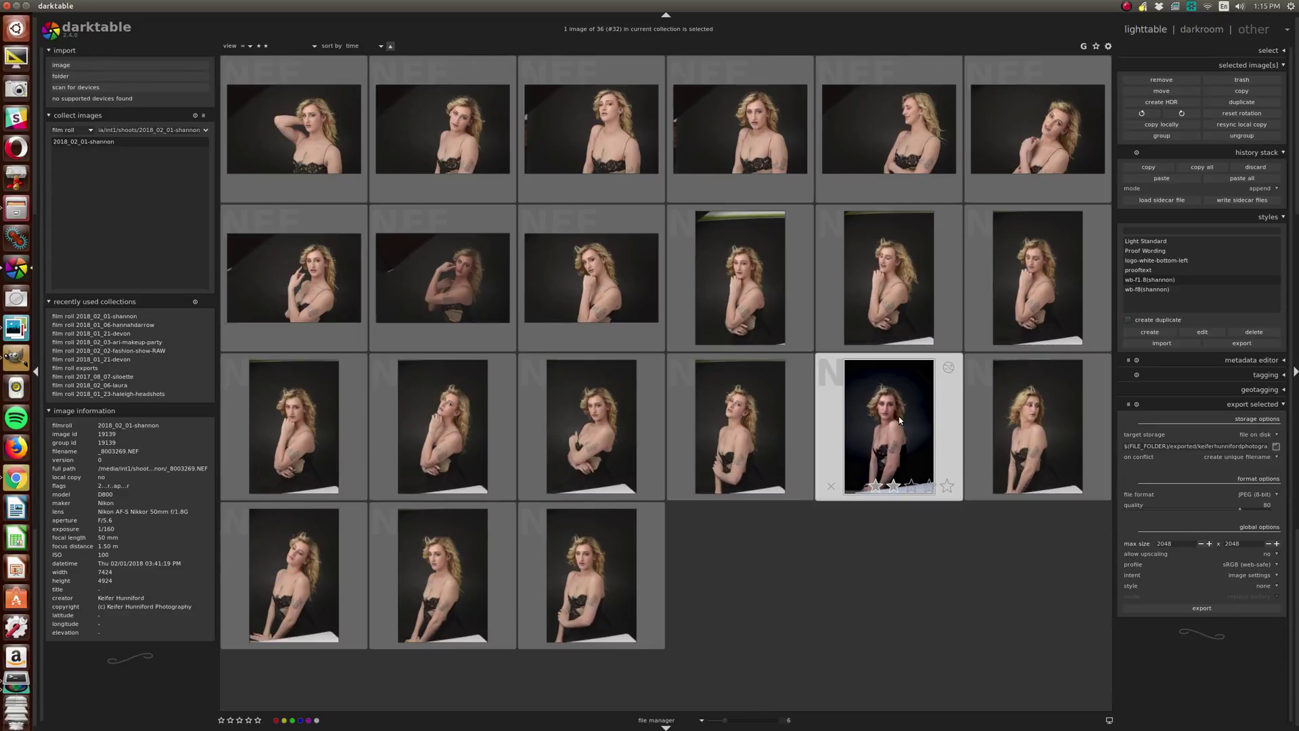
pyautogui.hotkey('ctrl', 'a')
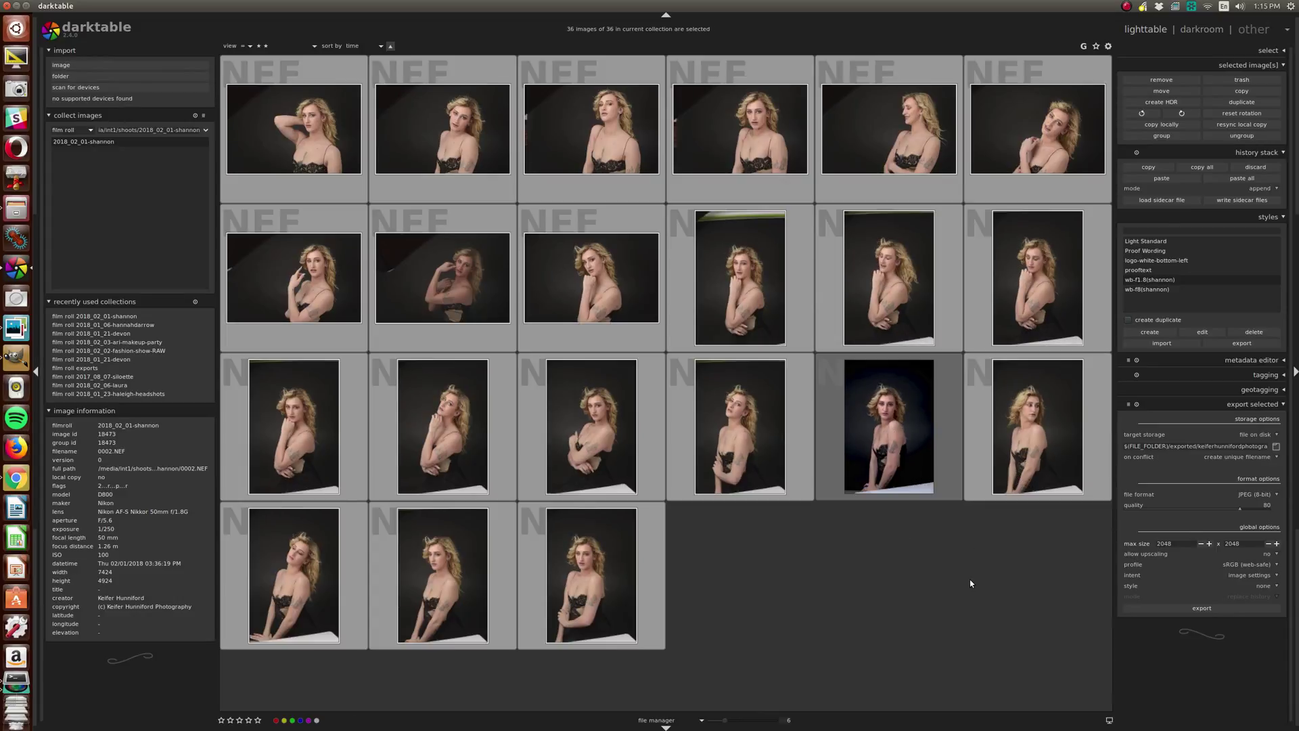
pyautogui.keyDown('ctrl'); pyautogui.click(1012, 610); pyautogui.keyUp('ctrl')
pyautogui.hotkey('ctrl', 'v')
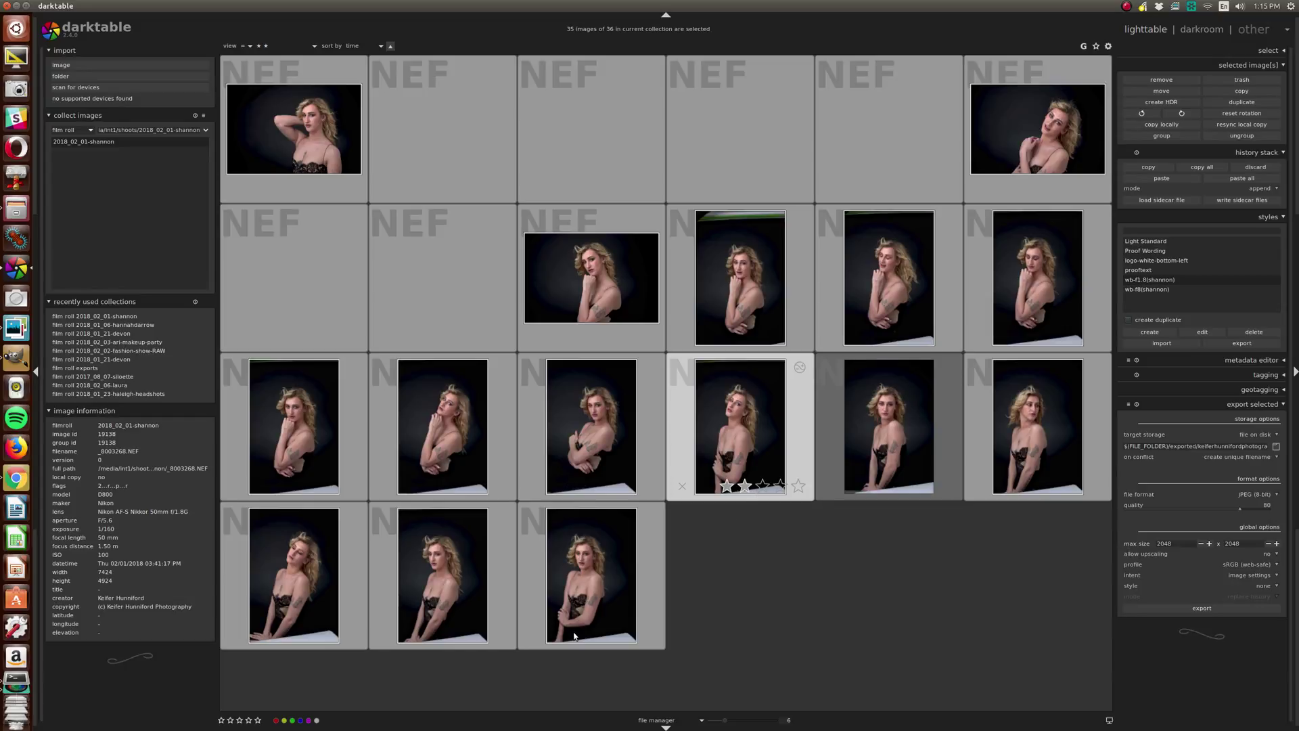
# - Review the pasted edits at full size, starting with 0022.NEF and going through the following photos to _8003264.NEF
pyautogui.click(1061, 112)
pyautogui.scroll(5, 1061, 112)
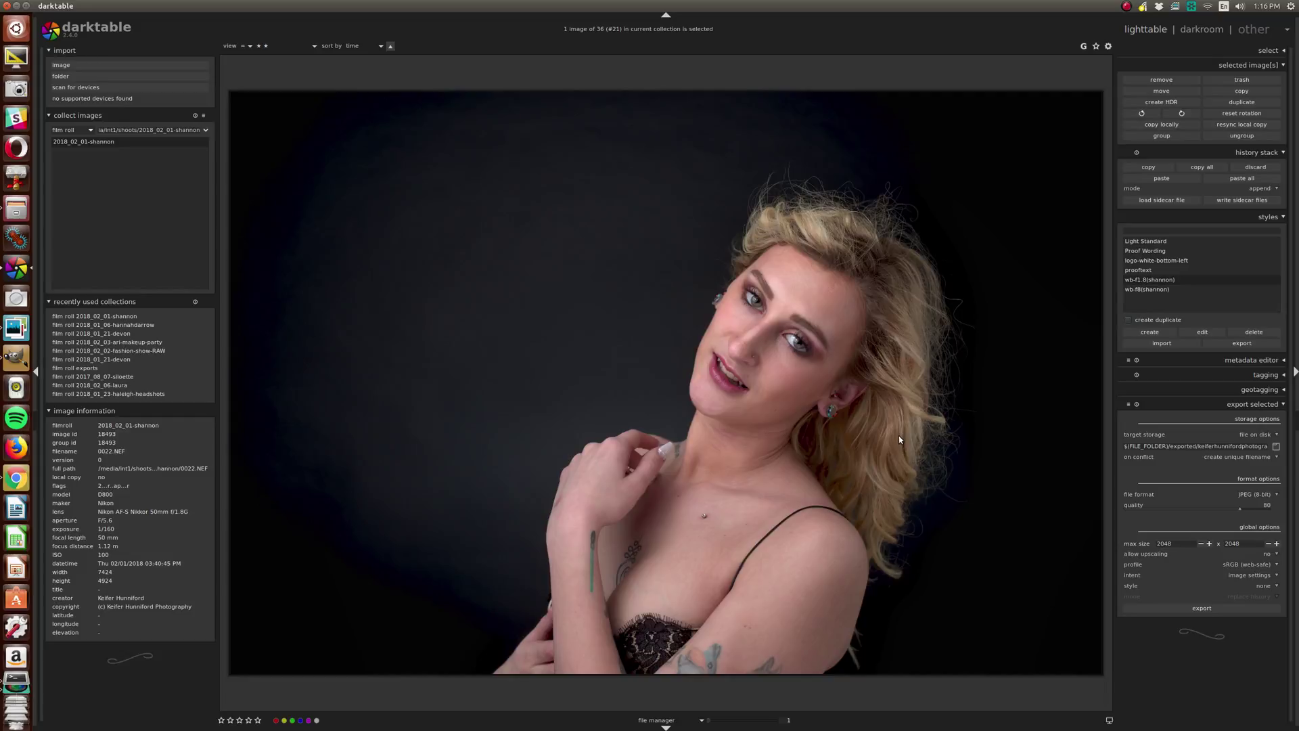
pyautogui.press('Right')
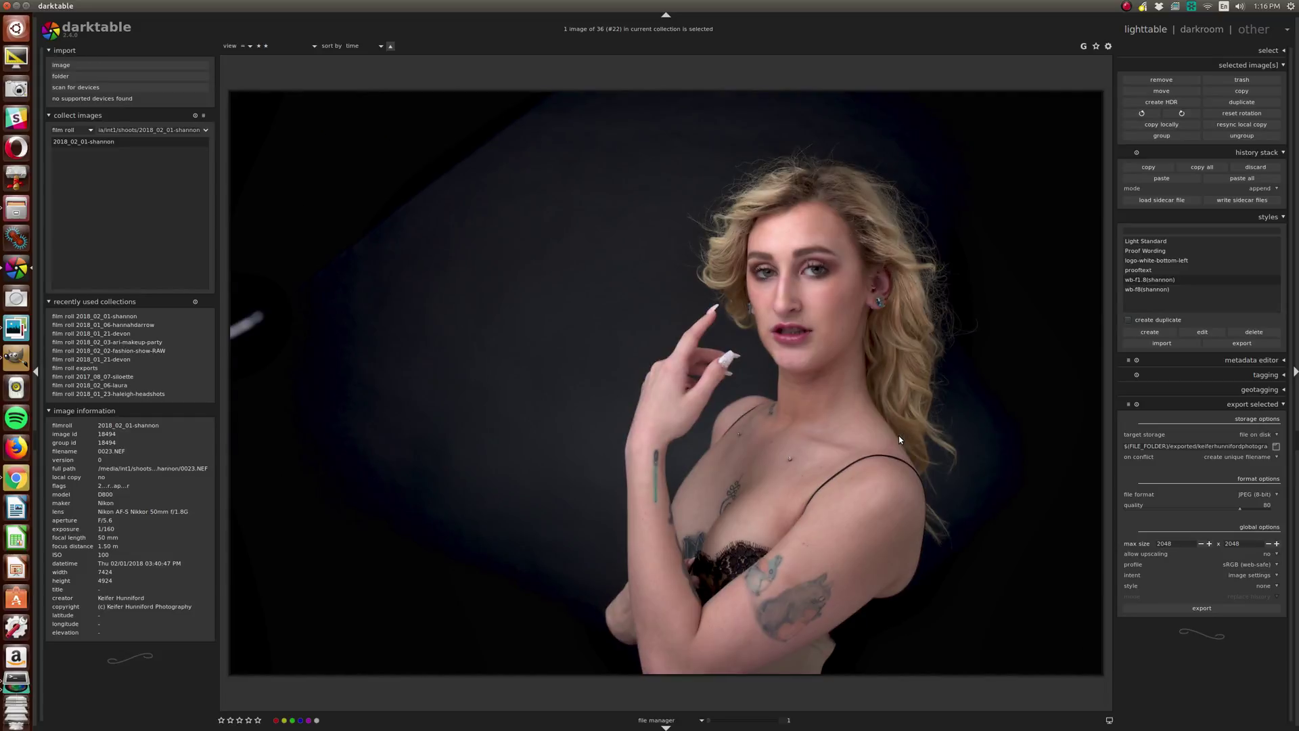
pyautogui.press('Right')
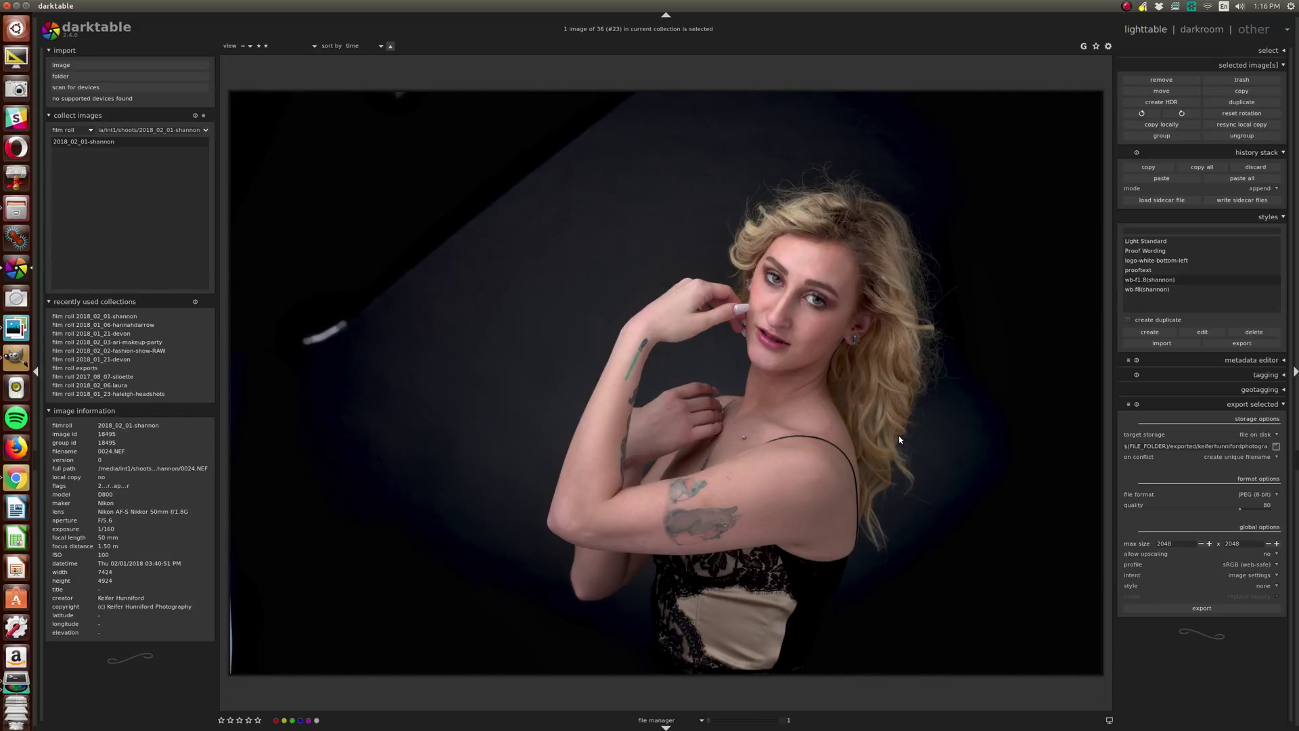
pyautogui.press('Right')
pyautogui.press('Right')
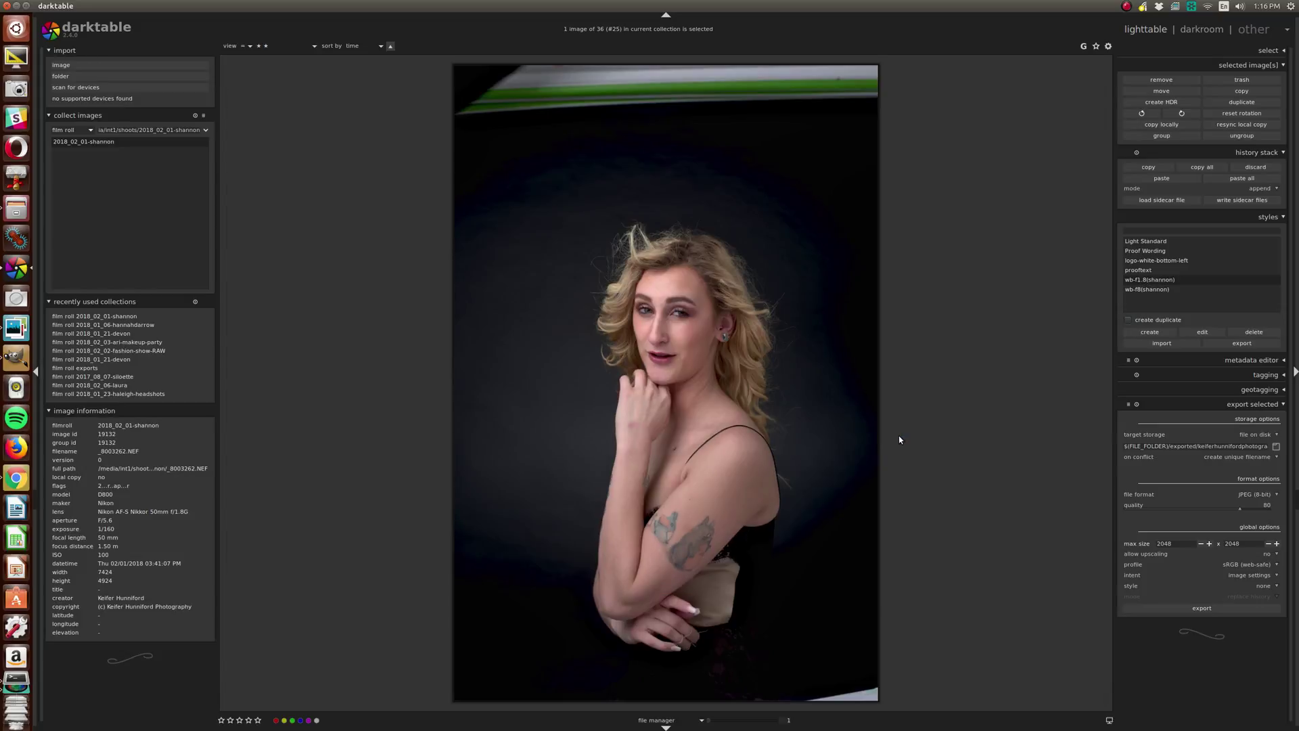
pyautogui.press('Right')
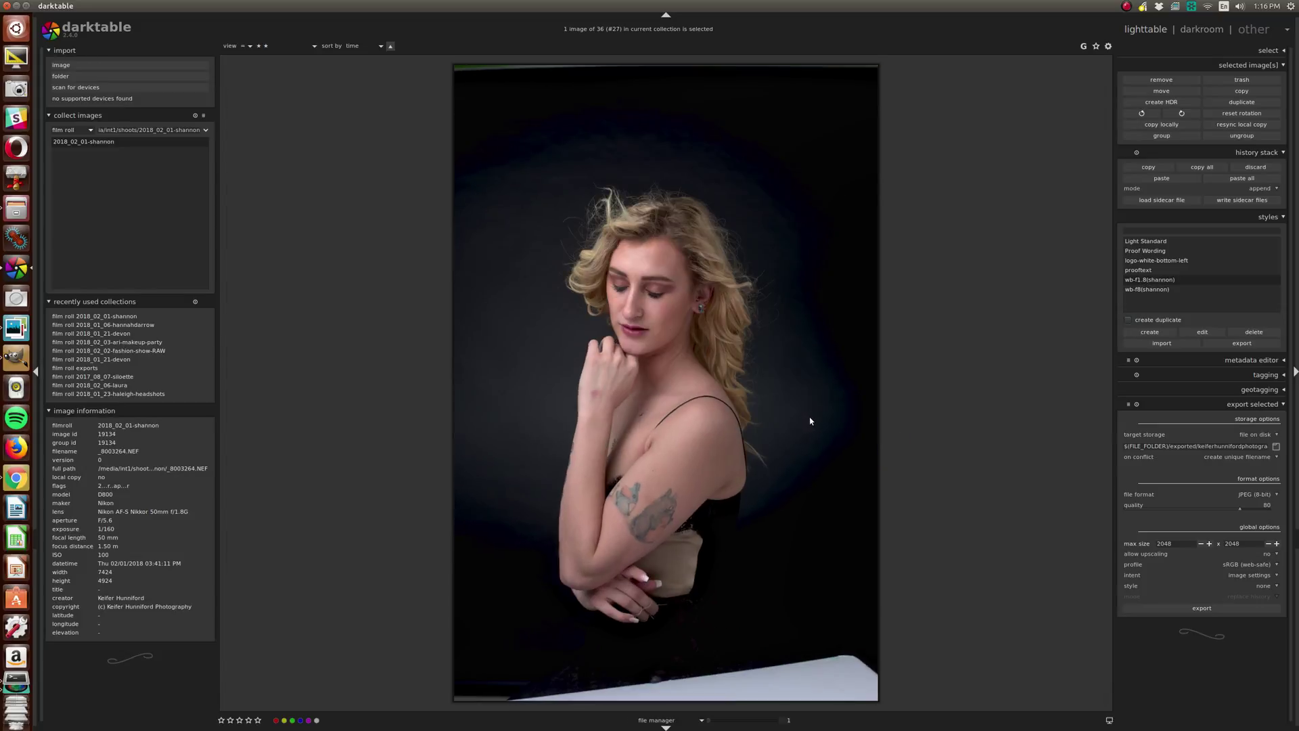